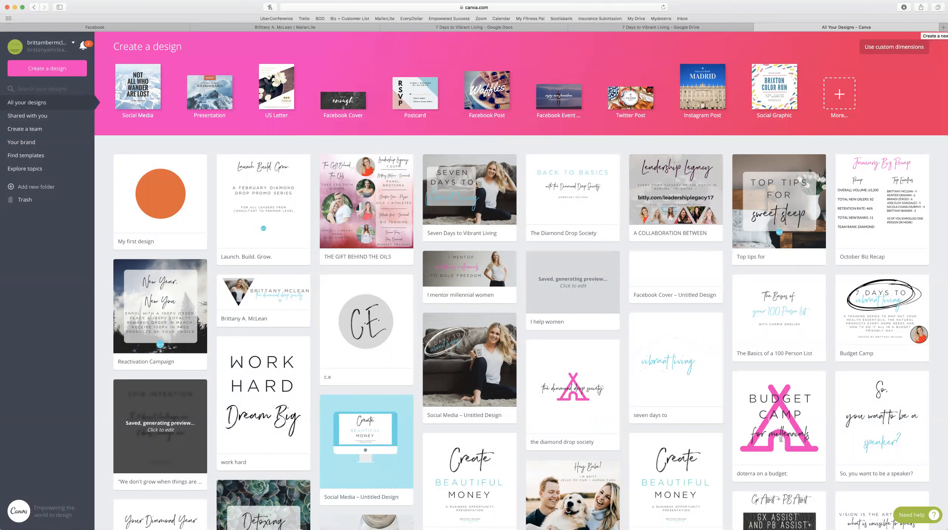
Open a new Safari tab and load creativemarket.com, correcting the typo in the address.
{"action": "left_click", "coordinate": [943, 28]}
{"action": "type", "text": "creativemarker"}
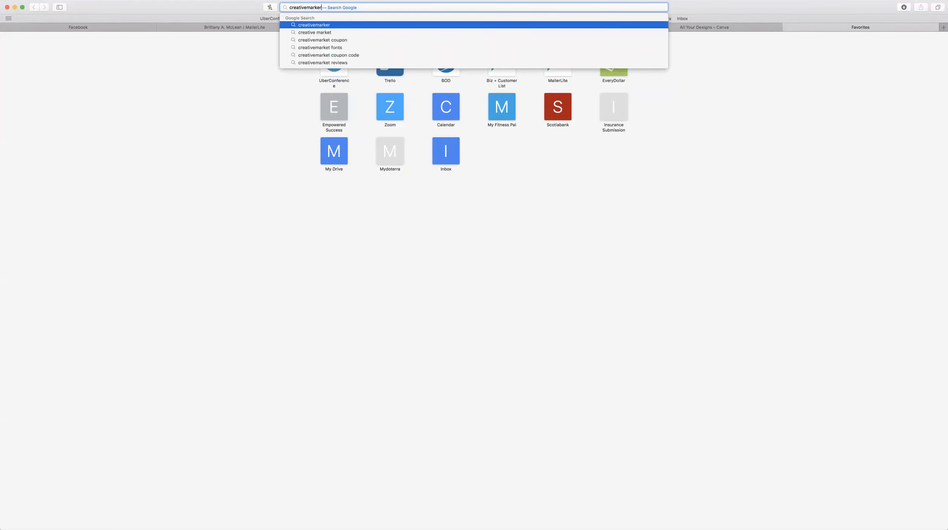
{"action": "key", "text": "BackSpace"}
{"action": "type", "text": "t.com"}
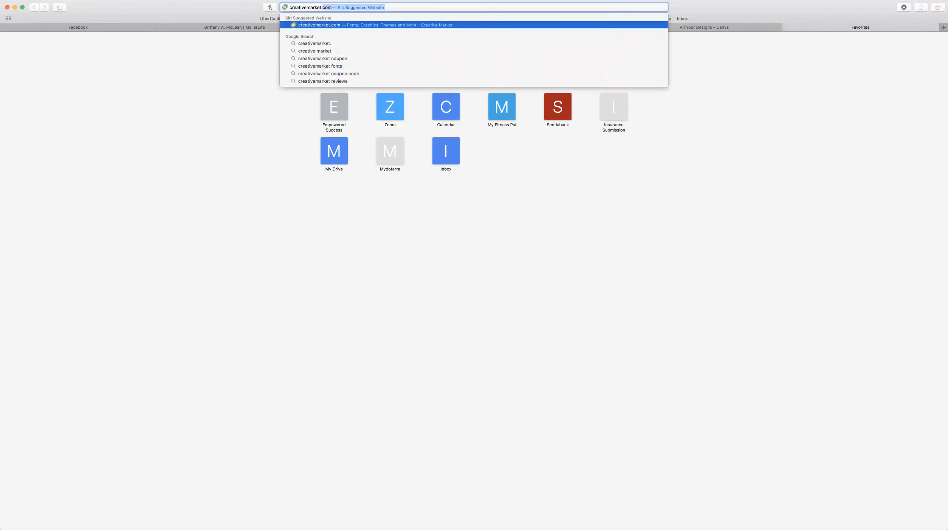
{"action": "key", "text": "Return"}
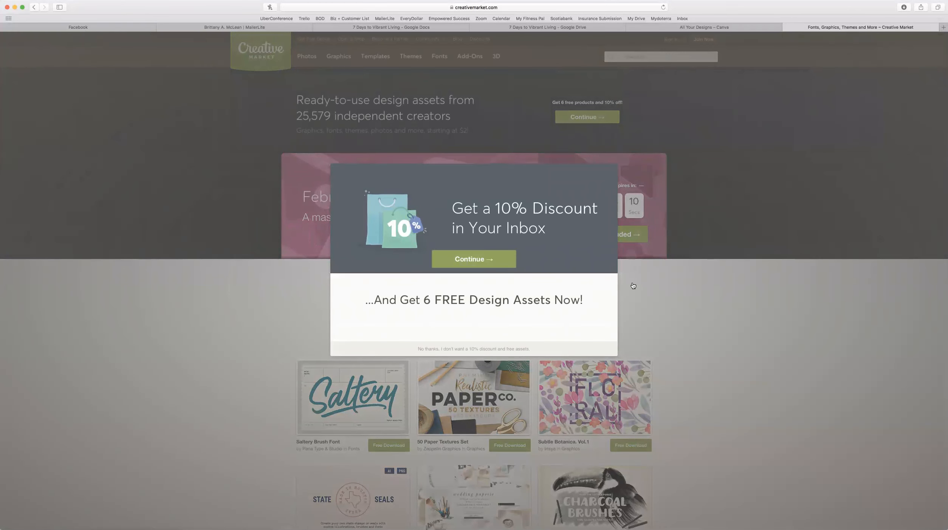
Decline the 10% discount popup and browse the Community, Graphics, Templates, Themes and Fonts menus.
{"action": "left_click", "coordinate": [476, 348]}
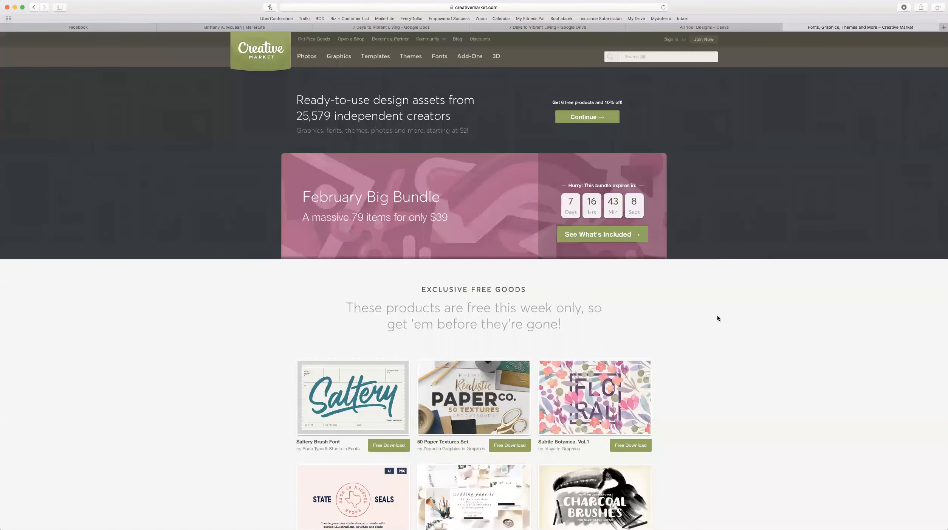
{"action": "mouse_move", "coordinate": [423, 39]}
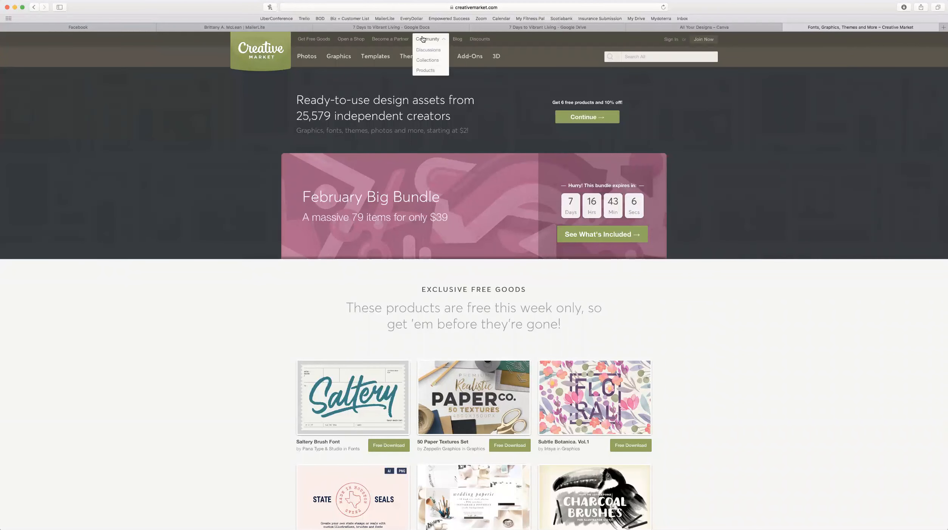
{"action": "mouse_move", "coordinate": [309, 58]}
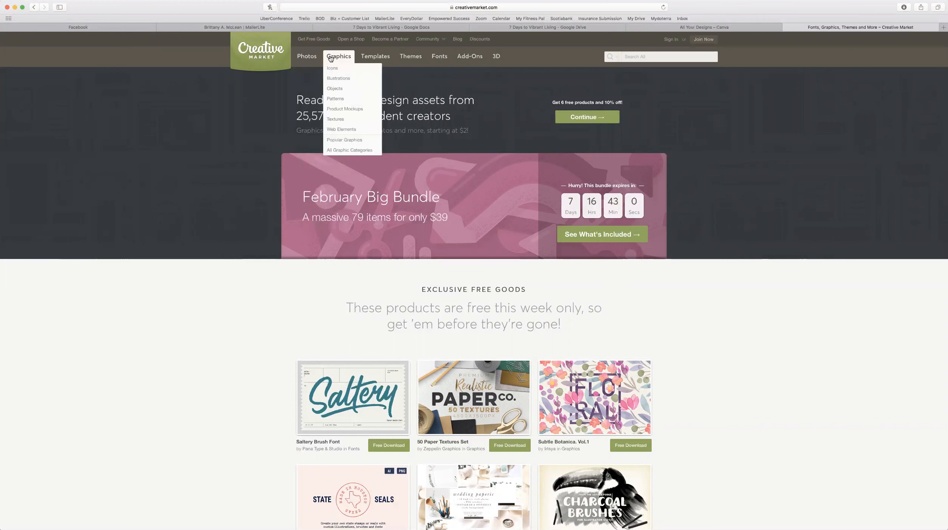
{"action": "mouse_move", "coordinate": [376, 58]}
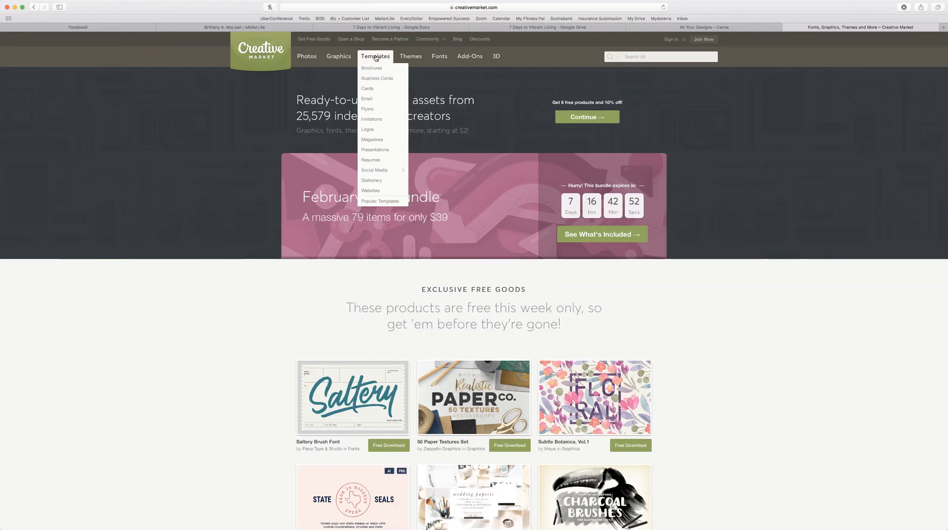
{"action": "mouse_move", "coordinate": [406, 58]}
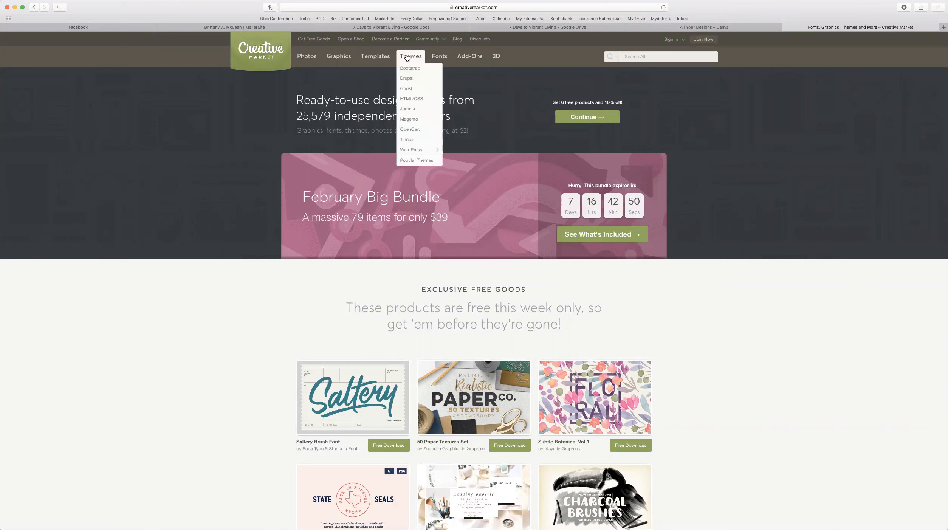
{"action": "mouse_move", "coordinate": [439, 58]}
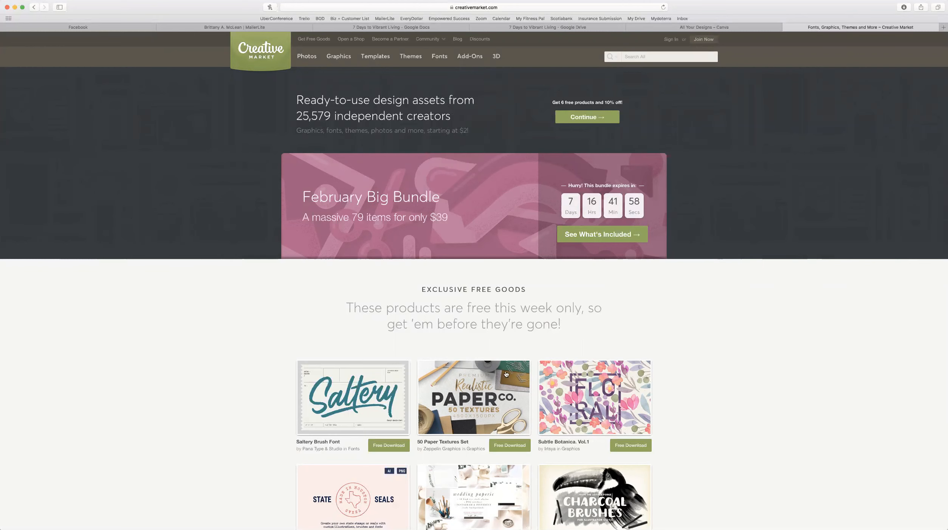
Go to the Fonts category, scroll its listings and pick the Amsterdam • 8 Elegant Fonts product.
{"action": "scroll", "coordinate": [347, 229], "scroll_direction": "down", "scroll_amount": 5}
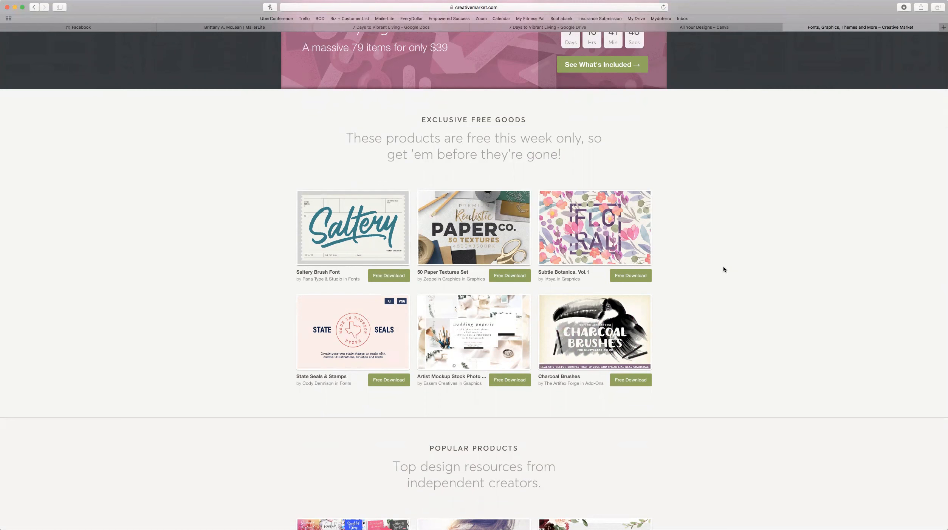
{"action": "scroll", "coordinate": [722, 266], "scroll_direction": "up", "scroll_amount": 5}
{"action": "left_click", "coordinate": [436, 59]}
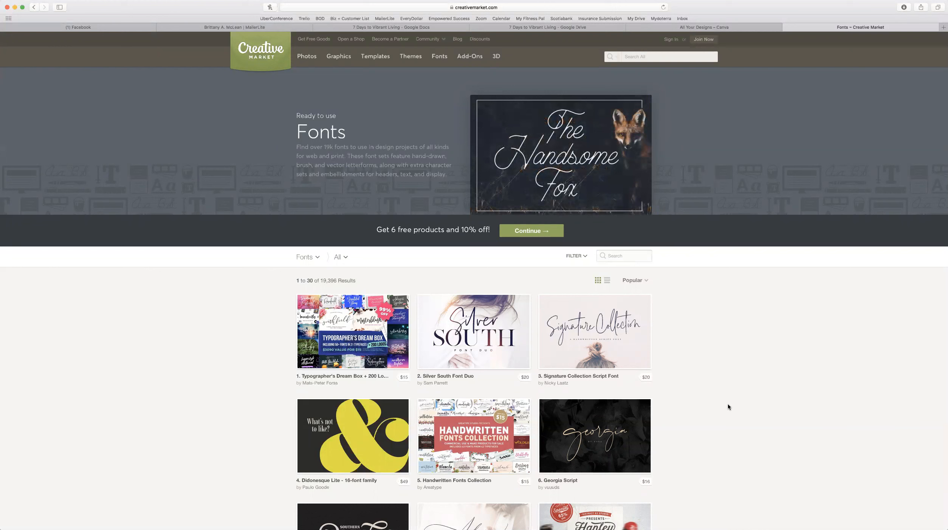
{"action": "scroll", "coordinate": [728, 404], "scroll_direction": "down", "scroll_amount": 3}
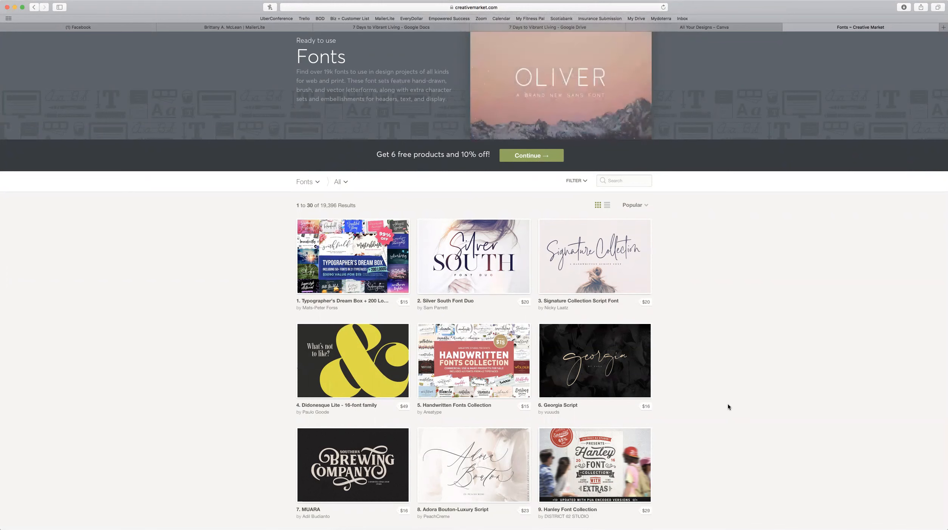
{"action": "scroll", "coordinate": [722, 396], "scroll_direction": "down", "scroll_amount": 8}
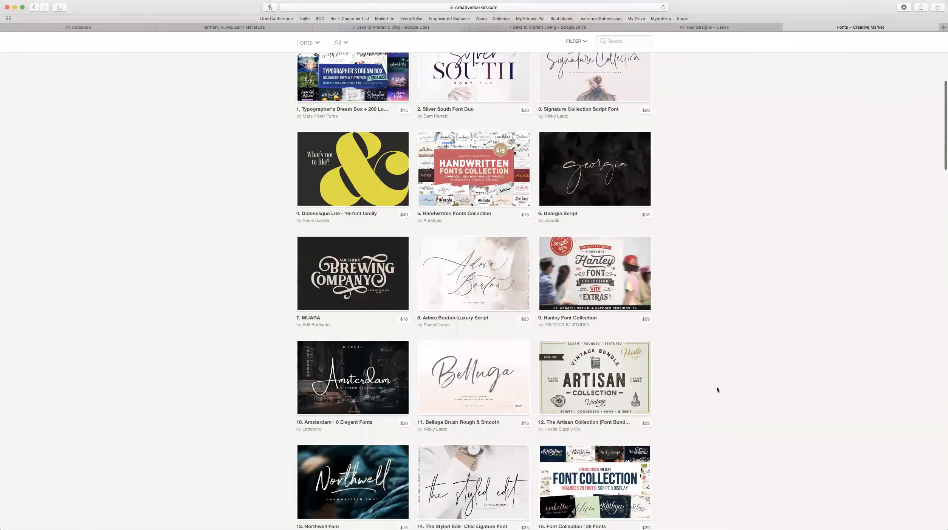
{"action": "left_click", "coordinate": [369, 381]}
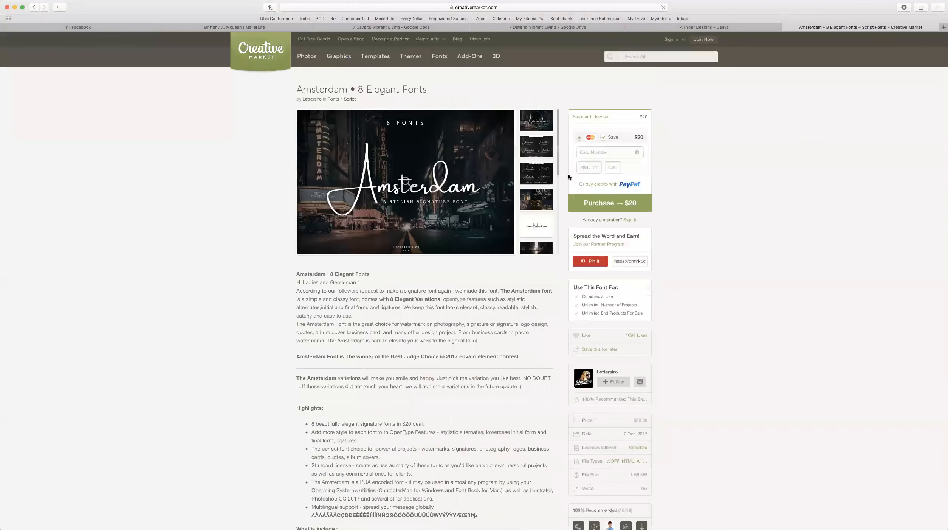
View the Amsterdam slant version and andalusia sample images, then switch back to Canva.
{"action": "left_click", "coordinate": [528, 151]}
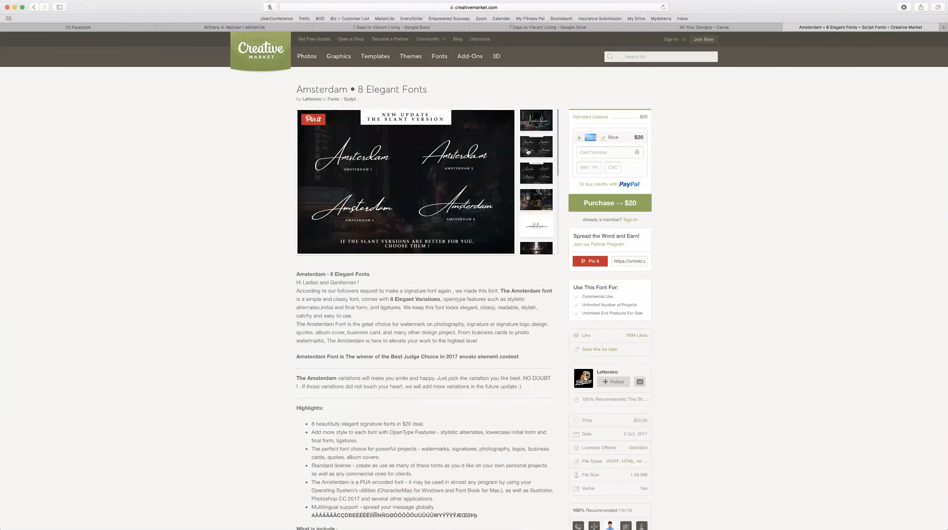
{"action": "left_click", "coordinate": [543, 228]}
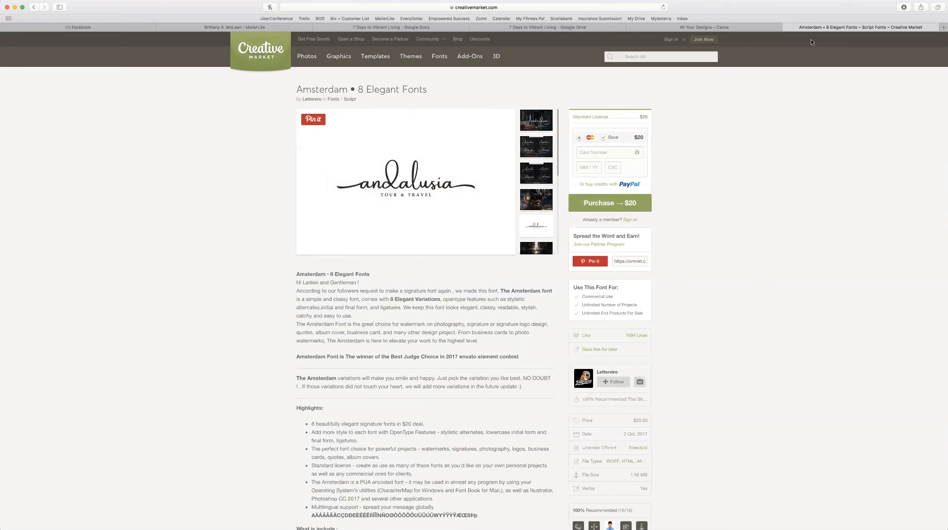
{"action": "left_click", "coordinate": [787, 27]}
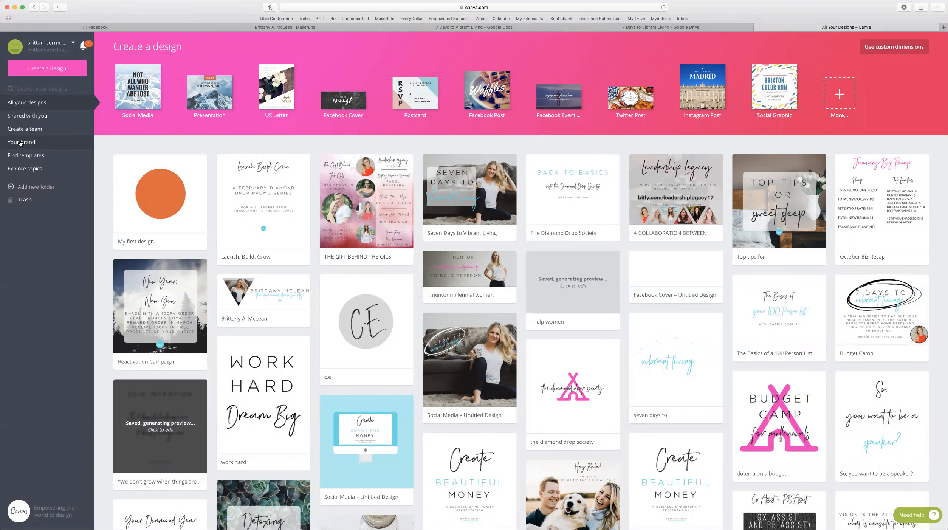
Scroll the Canva designs grid, then go to the team's Brand Kit under Your brand.
{"action": "scroll", "coordinate": [428, 355], "scroll_direction": "down", "scroll_amount": 10}
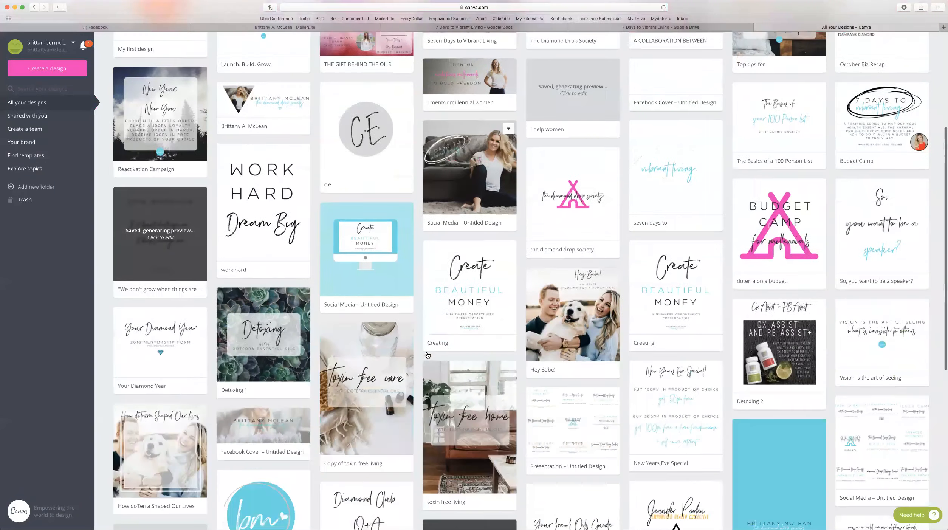
{"action": "scroll", "coordinate": [428, 356], "scroll_direction": "up", "scroll_amount": 10}
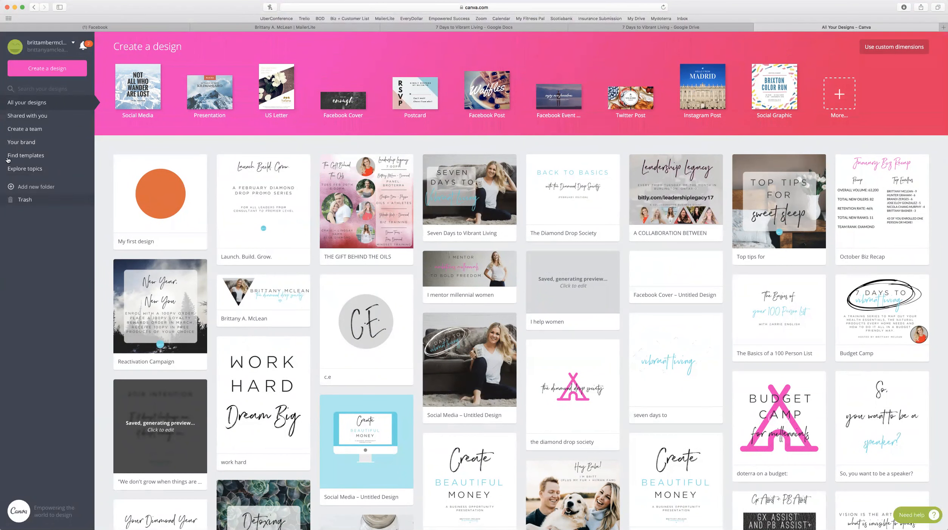
{"action": "left_click", "coordinate": [13, 142]}
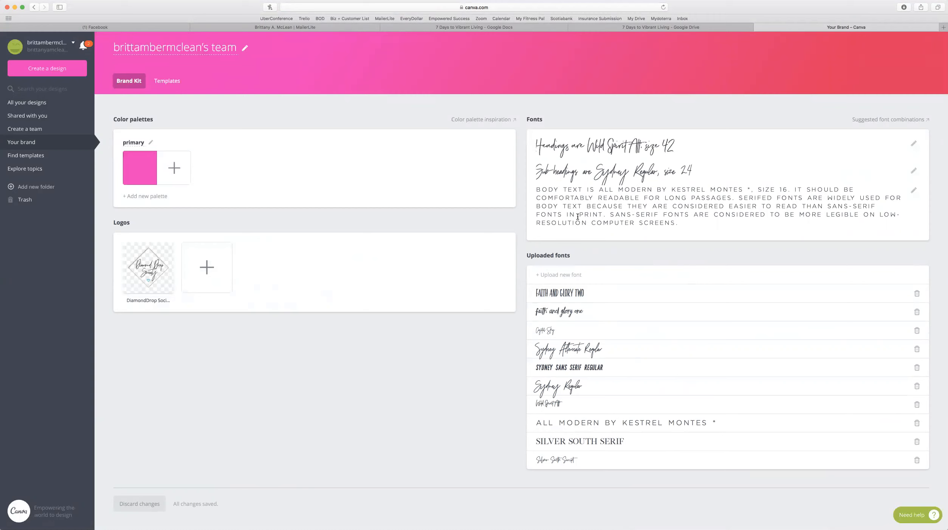
Cancel a logo upload, delete the DiamondDrop logo, and go back to All your designs.
{"action": "left_click", "coordinate": [560, 278]}
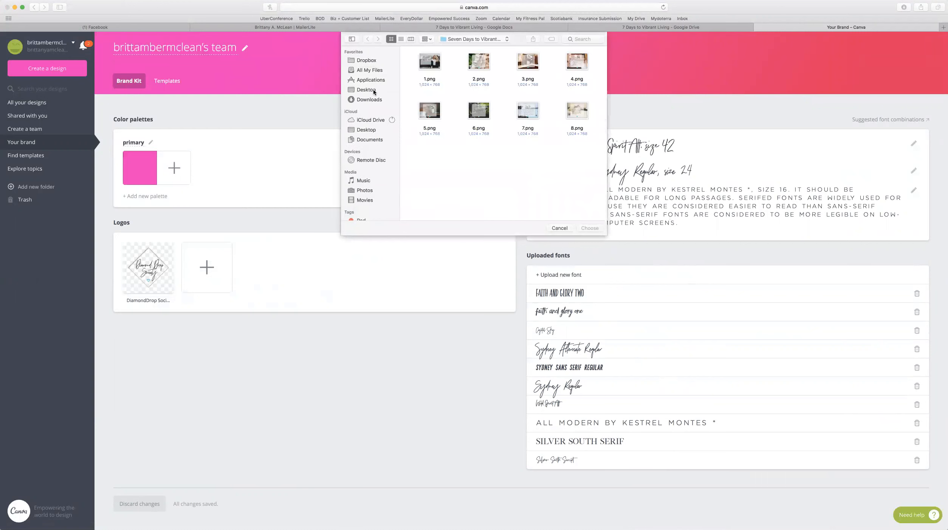
{"action": "left_click", "coordinate": [559, 228]}
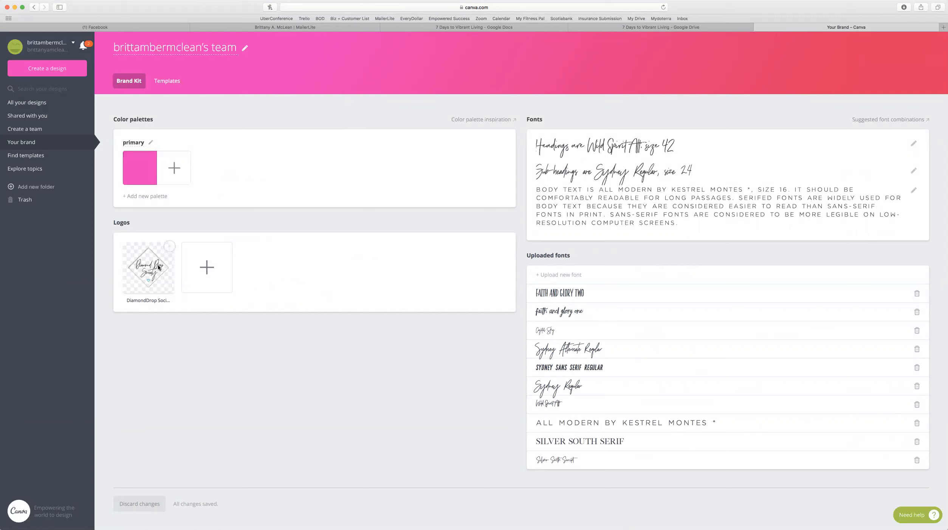
{"action": "left_click", "coordinate": [170, 246]}
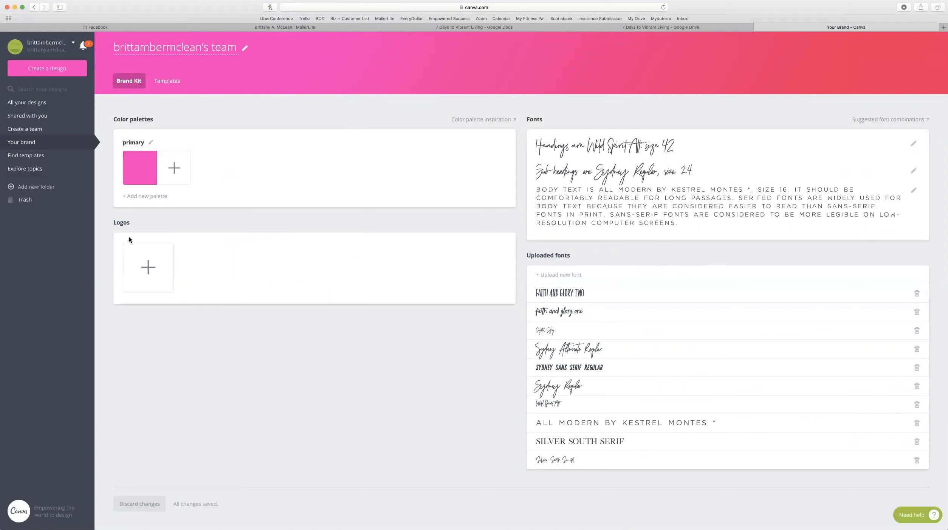
{"action": "left_click", "coordinate": [32, 105]}
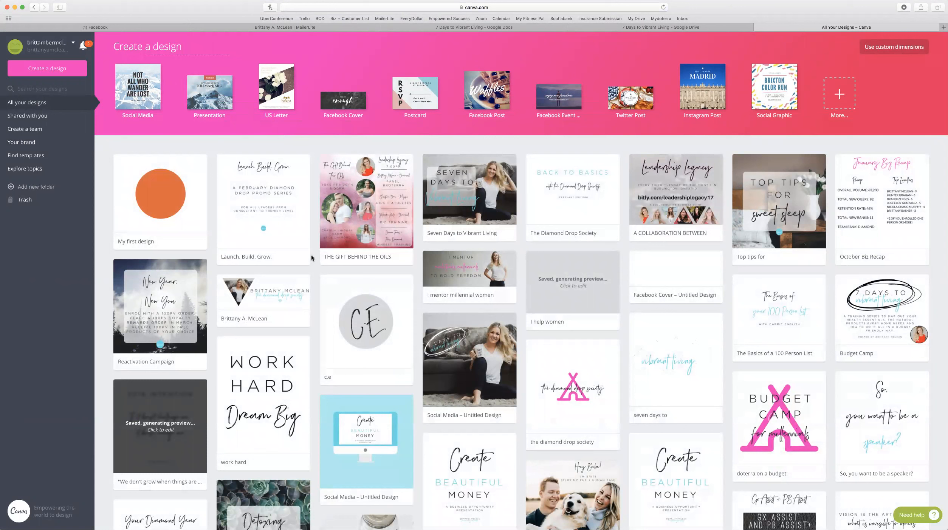
Open the THE GIFT BEHIND THE OILS design from All your designs in the editor.
{"action": "left_click", "coordinate": [389, 218]}
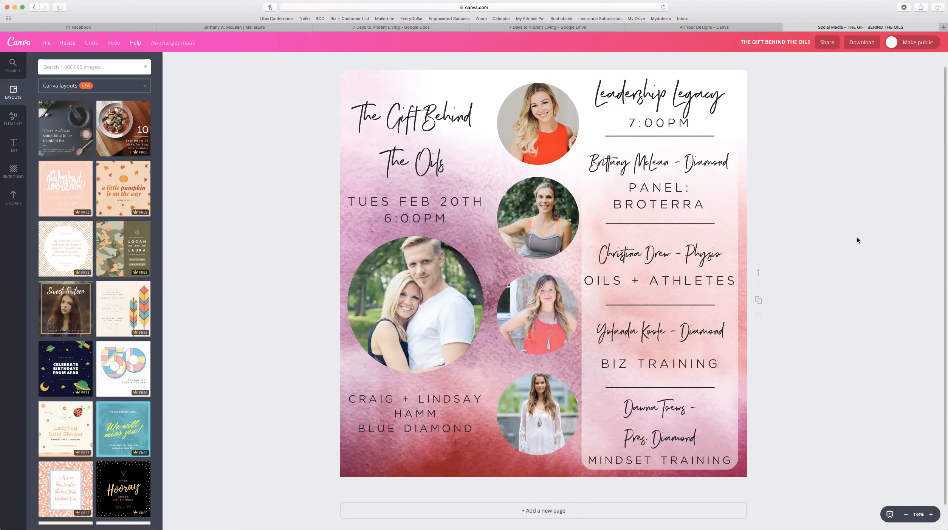
Add a second page, delete its copied watercolour background, and bring up the Background options.
{"action": "scroll", "coordinate": [764, 307], "scroll_direction": "down", "scroll_amount": 2}
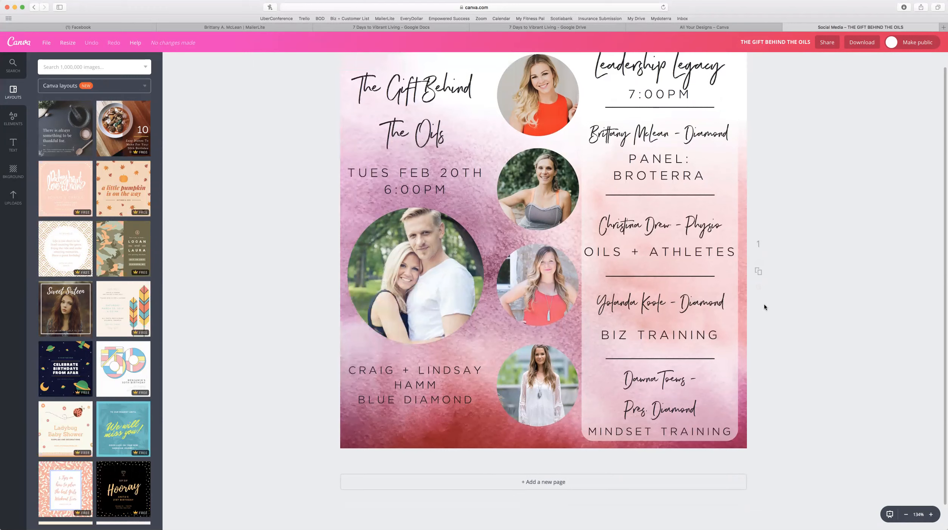
{"action": "left_click", "coordinate": [549, 485]}
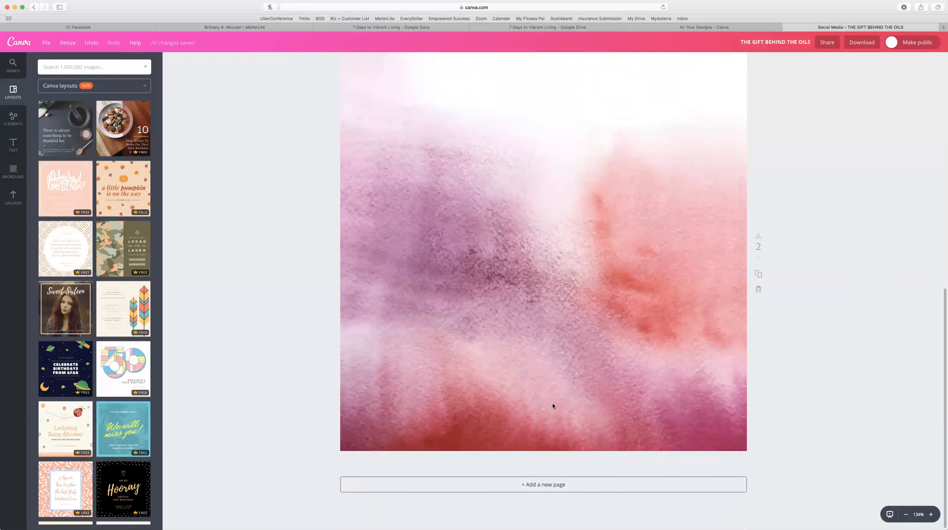
{"action": "left_click", "coordinate": [557, 368]}
{"action": "key", "text": "BackSpace"}
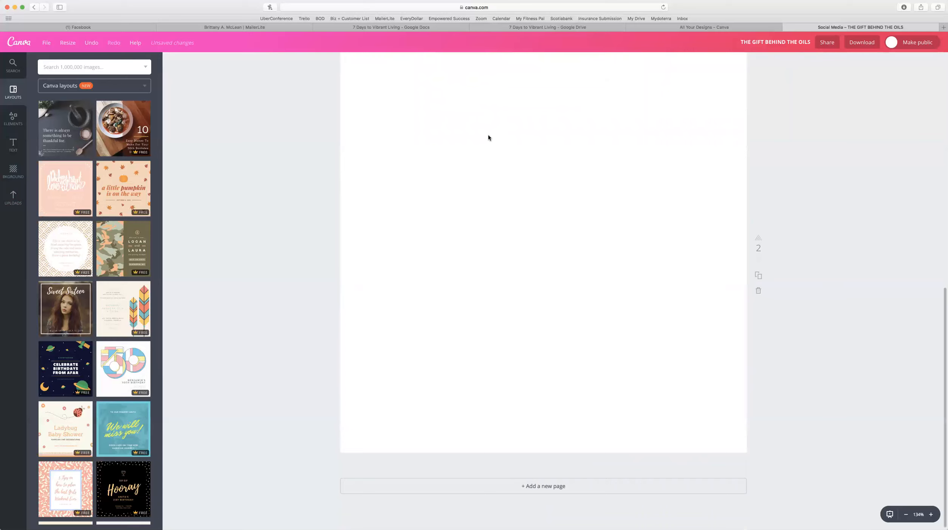
{"action": "scroll", "coordinate": [488, 138], "scroll_direction": "up", "scroll_amount": 2}
{"action": "scroll", "coordinate": [488, 137], "scroll_direction": "down", "scroll_amount": 1}
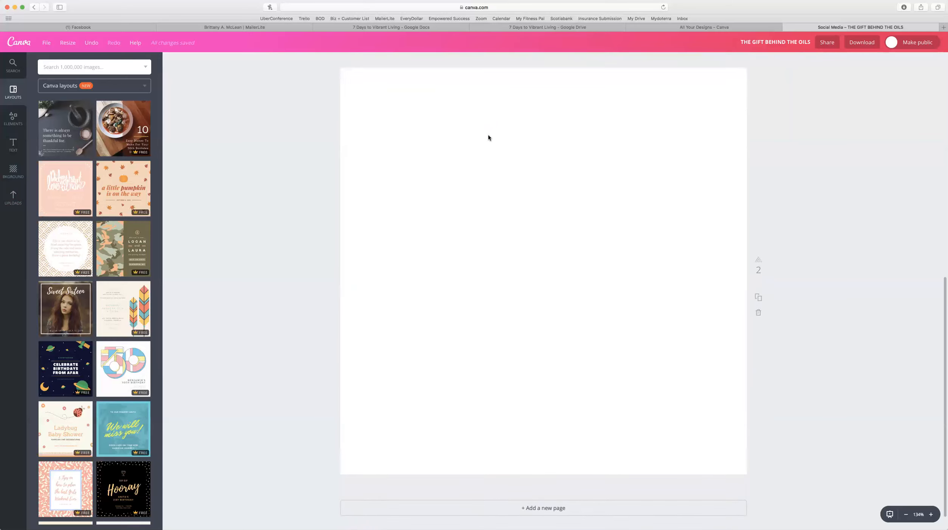
{"action": "left_click", "coordinate": [14, 178]}
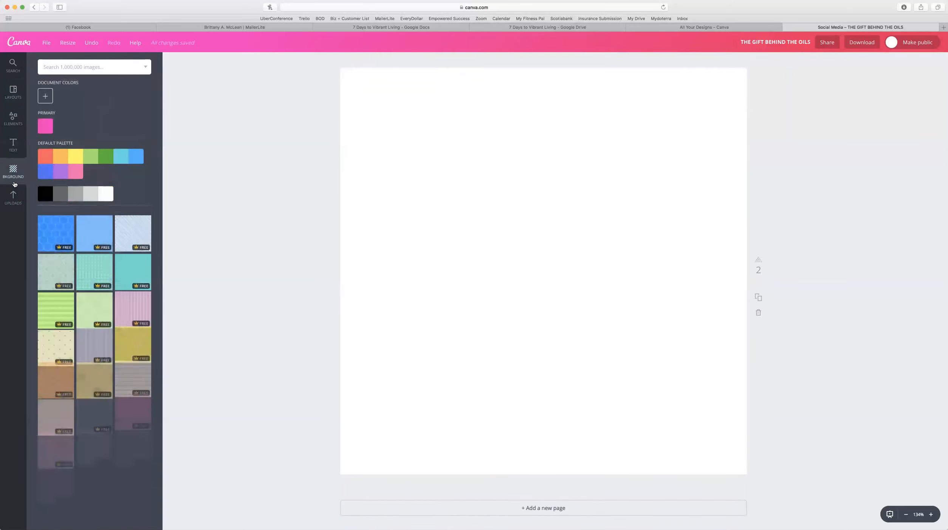
Scroll through the uploaded images library to locate the pink watercolour image.
{"action": "scroll", "coordinate": [127, 282], "scroll_direction": "down", "scroll_amount": 5}
{"action": "scroll", "coordinate": [94, 189], "scroll_direction": "up", "scroll_amount": 5}
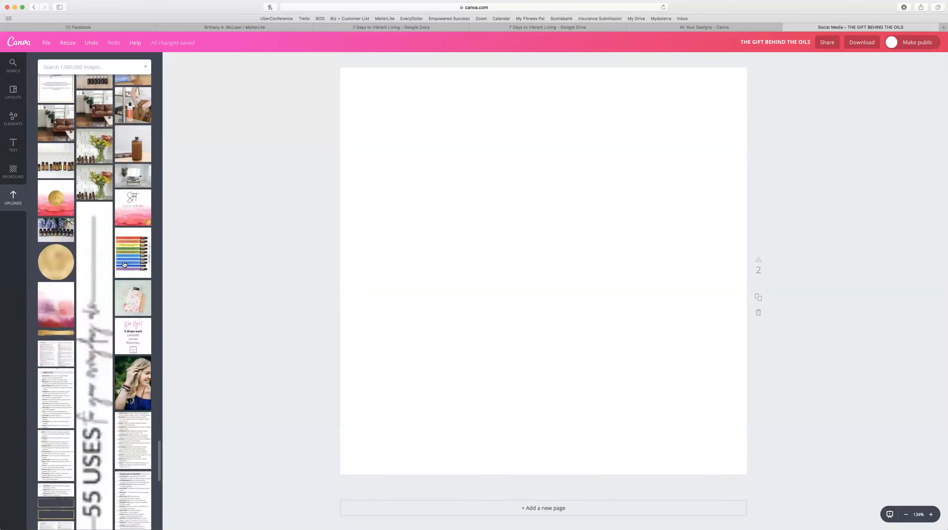
{"action": "scroll", "coordinate": [588, 245], "scroll_direction": "up", "scroll_amount": 10}
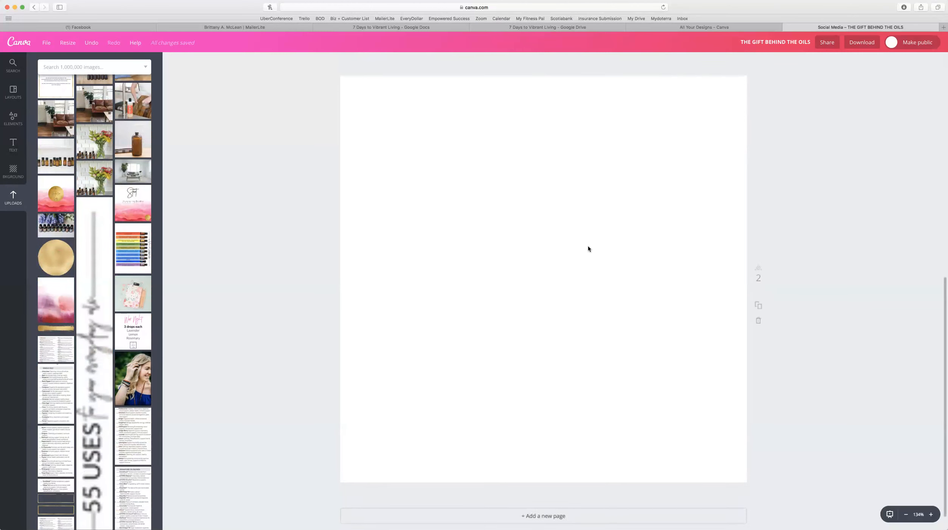
{"action": "scroll", "coordinate": [108, 386], "scroll_direction": "down", "scroll_amount": 5}
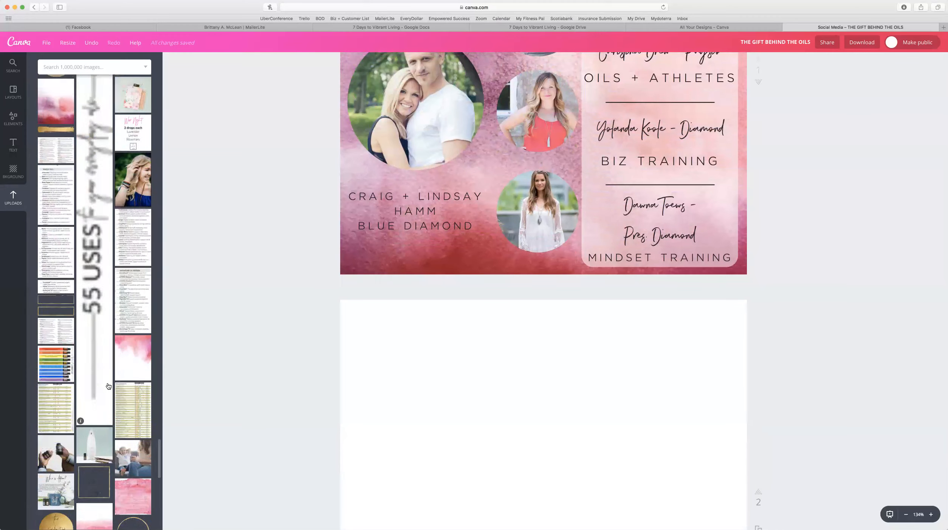
{"action": "scroll", "coordinate": [108, 385], "scroll_direction": "down", "scroll_amount": 5}
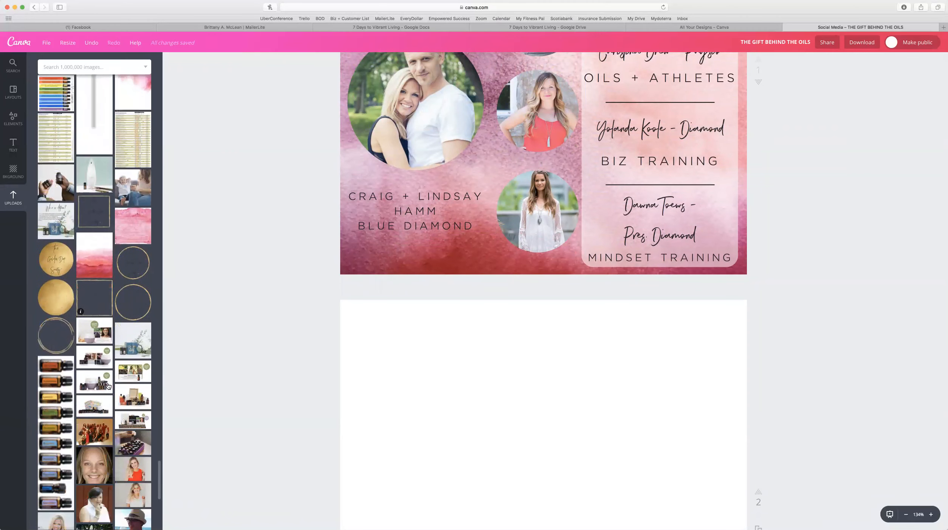
{"action": "scroll", "coordinate": [108, 385], "scroll_direction": "up", "scroll_amount": 10}
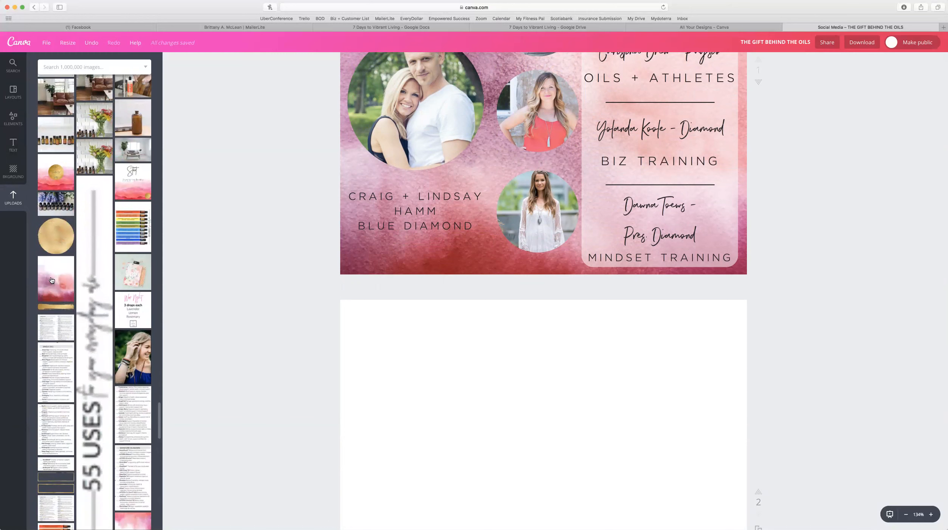
Place the pink watercolour upload on page 2, stretch it to cover the page, and centre it.
{"action": "left_click", "coordinate": [52, 281]}
{"action": "scroll", "coordinate": [779, 348], "scroll_direction": "down", "scroll_amount": 5}
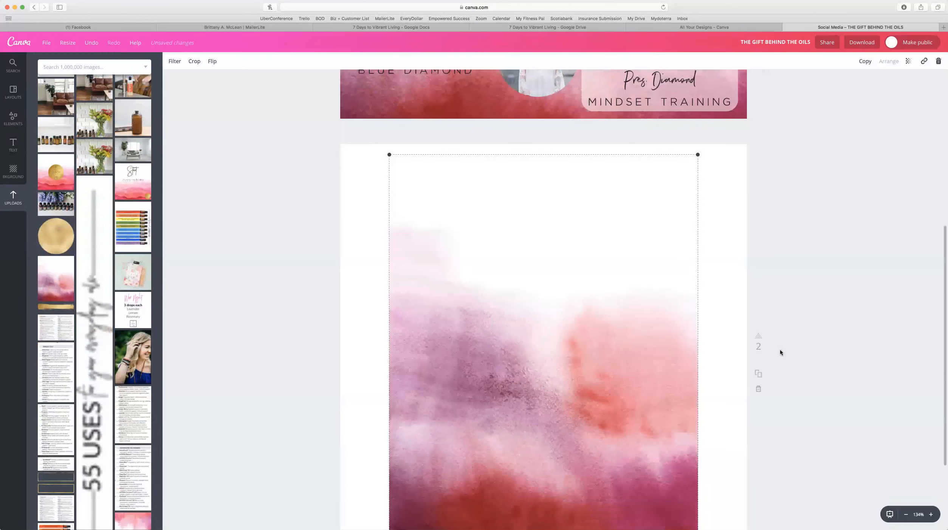
{"action": "scroll", "coordinate": [779, 349], "scroll_direction": "down", "scroll_amount": 1}
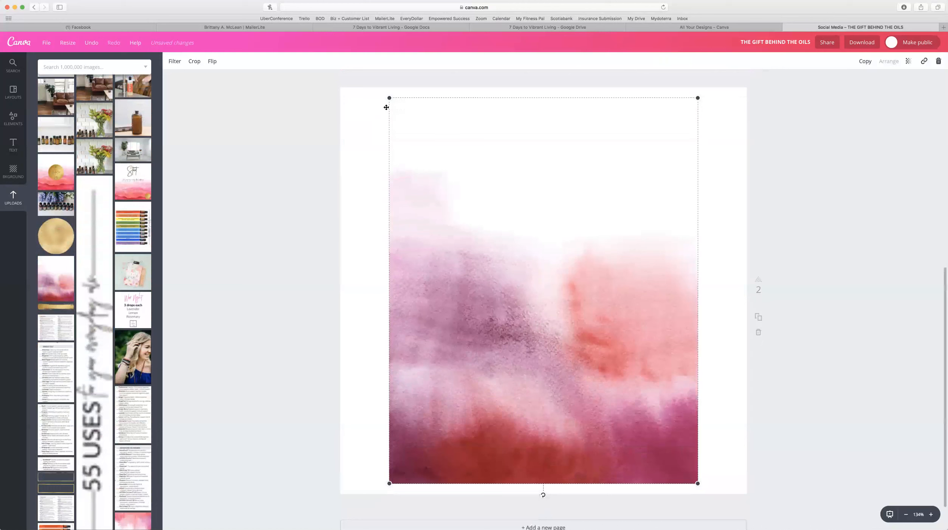
{"action": "left_click_drag", "start_coordinate": [389, 97], "coordinate": [295, 59]}
{"action": "left_click_drag", "start_coordinate": [696, 482], "coordinate": [783, 520]}
{"action": "left_click_drag", "start_coordinate": [620, 396], "coordinate": [617, 384]}
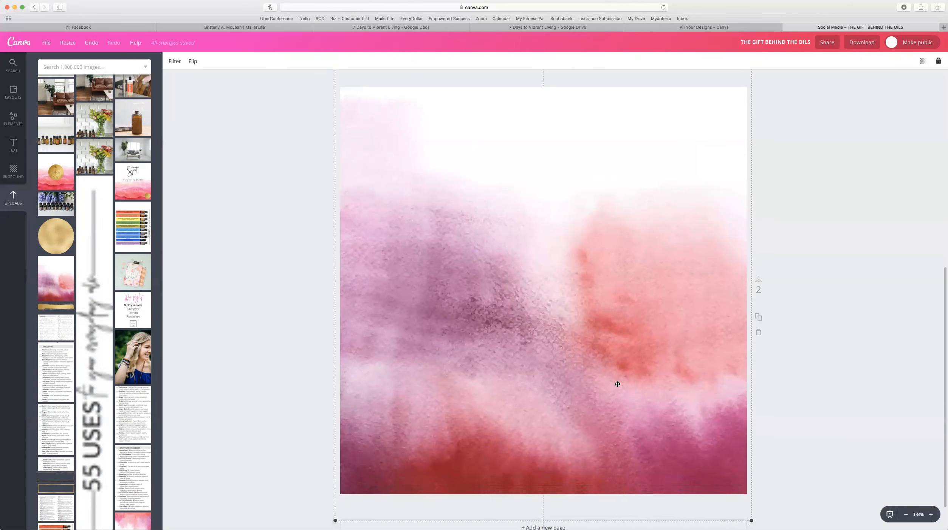
{"action": "left_click", "coordinate": [831, 315]}
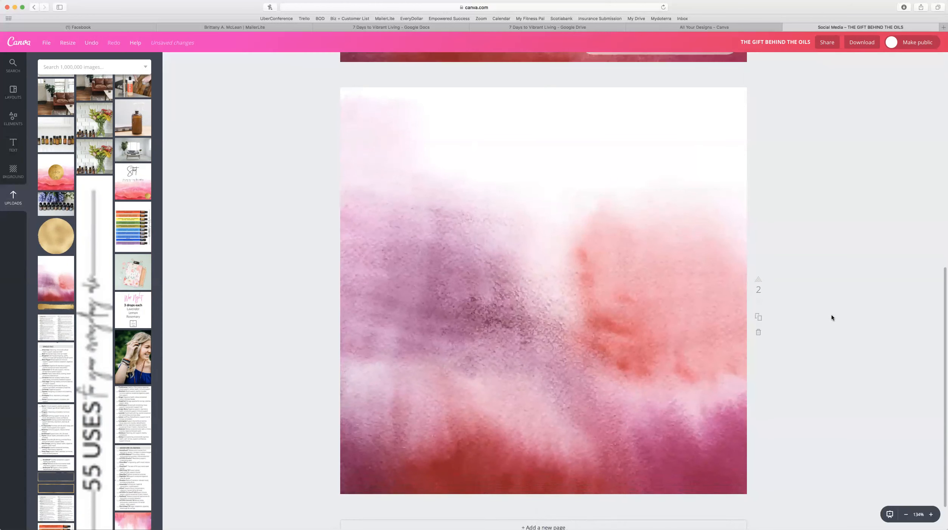
{"action": "scroll", "coordinate": [827, 315], "scroll_direction": "up", "scroll_amount": 3}
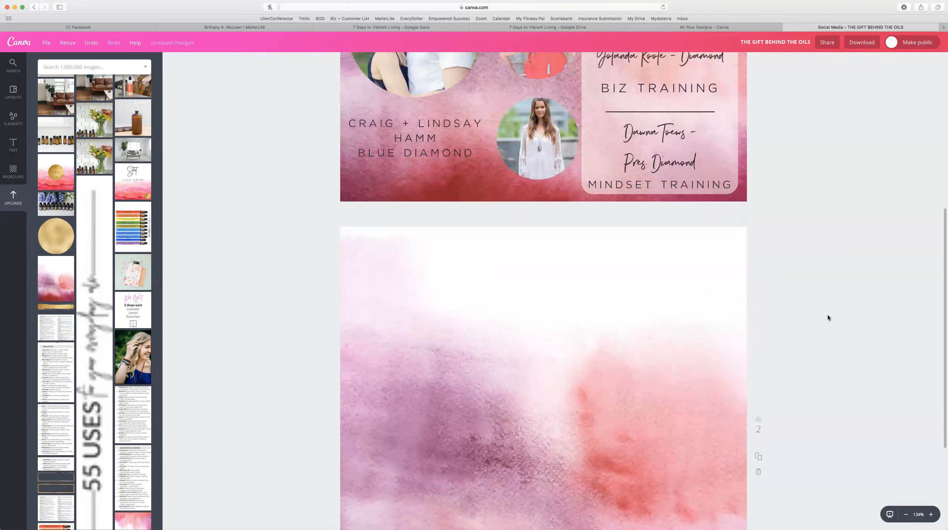
{"action": "scroll", "coordinate": [827, 317], "scroll_direction": "down", "scroll_amount": 3}
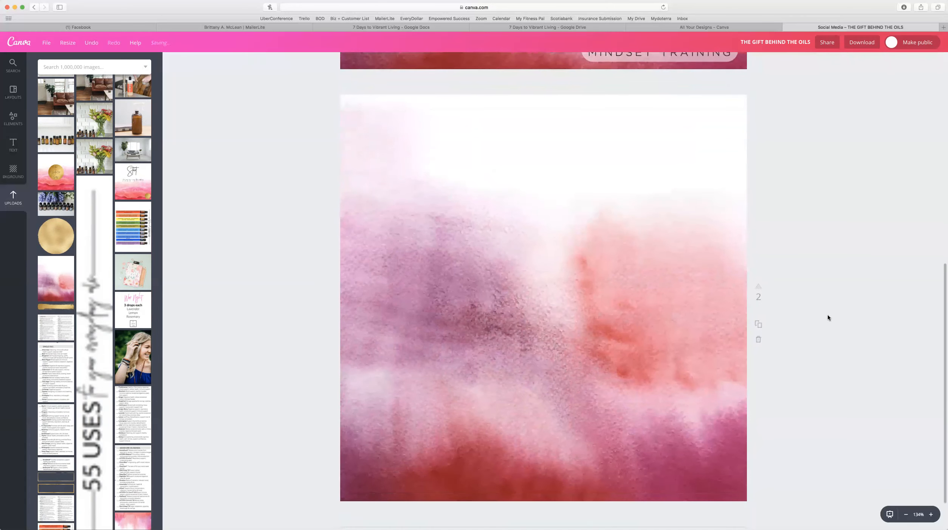
Add a body-text caption with the couple's names and BLUE DIAMOND, wrapped to three lines at lower-left.
{"action": "left_click", "coordinate": [14, 149]}
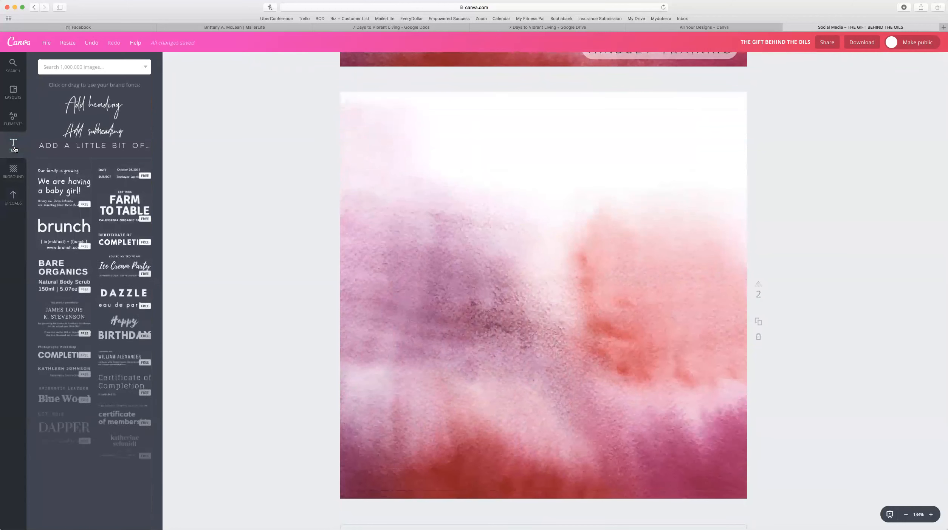
{"action": "left_click", "coordinate": [91, 149]}
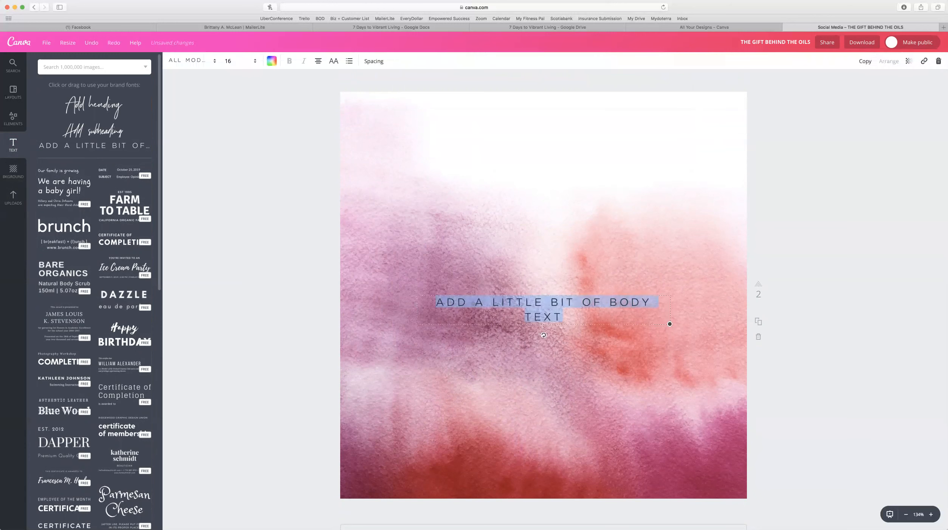
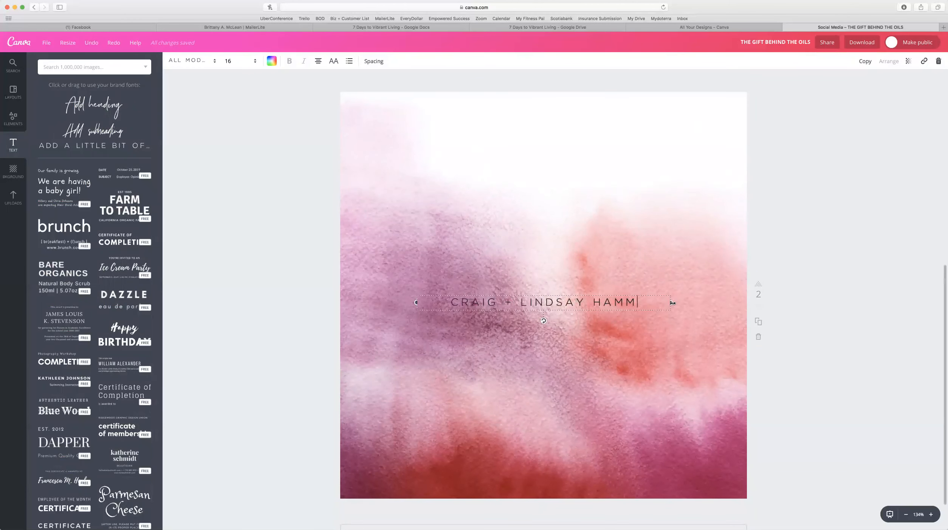
{"action": "type", "text": " BLUE DIAMOND"}
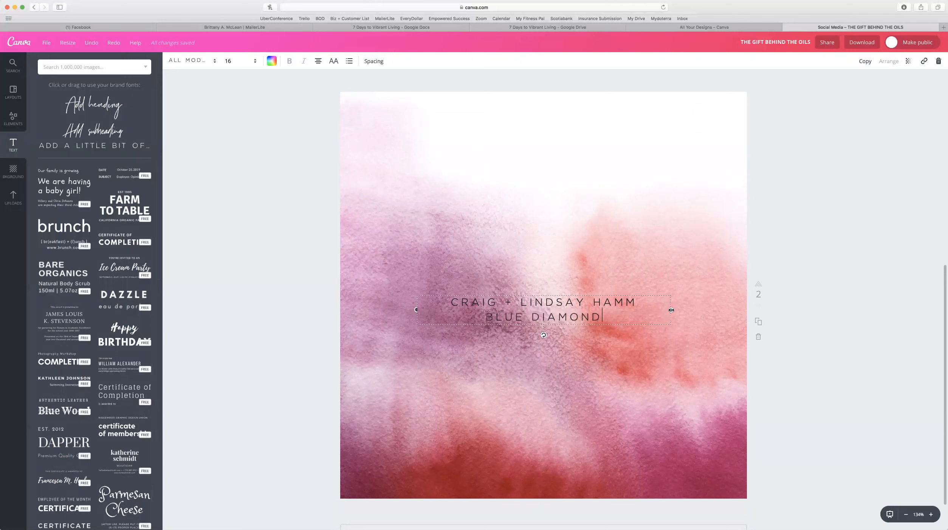
{"action": "left_click_drag", "start_coordinate": [671, 310], "coordinate": [561, 311]}
{"action": "left_click_drag", "start_coordinate": [480, 313], "coordinate": [423, 379]}
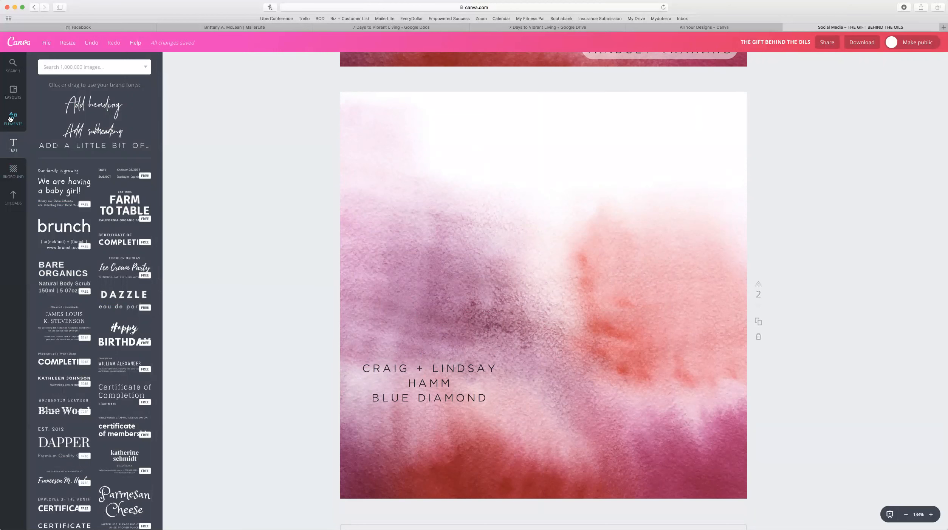
Show the Elements Frames collection and scroll down to the circle frames.
{"action": "left_click", "coordinate": [10, 119]}
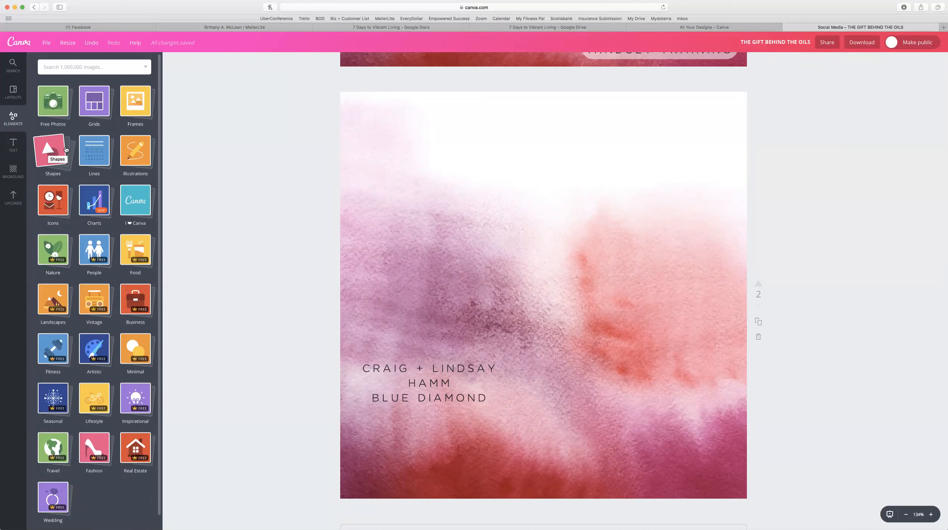
{"action": "left_click", "coordinate": [141, 108]}
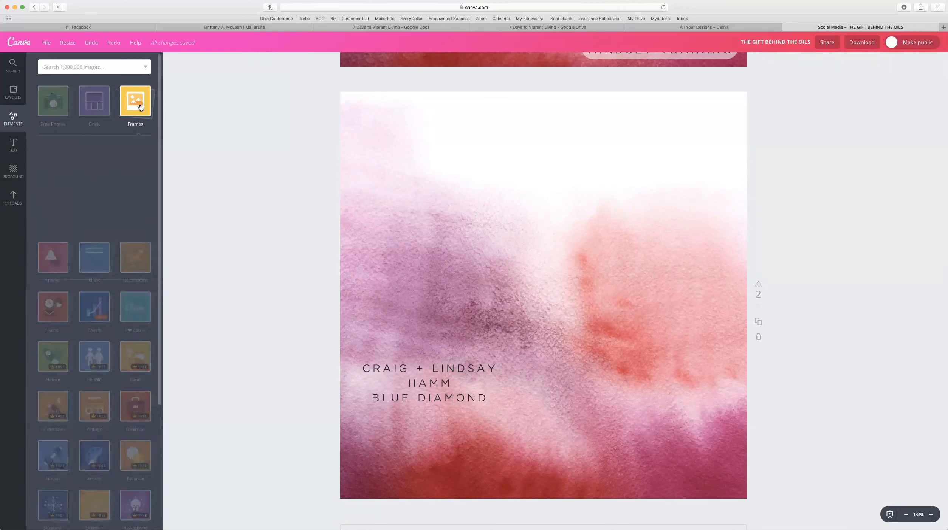
{"action": "scroll", "coordinate": [111, 282], "scroll_direction": "down", "scroll_amount": 3}
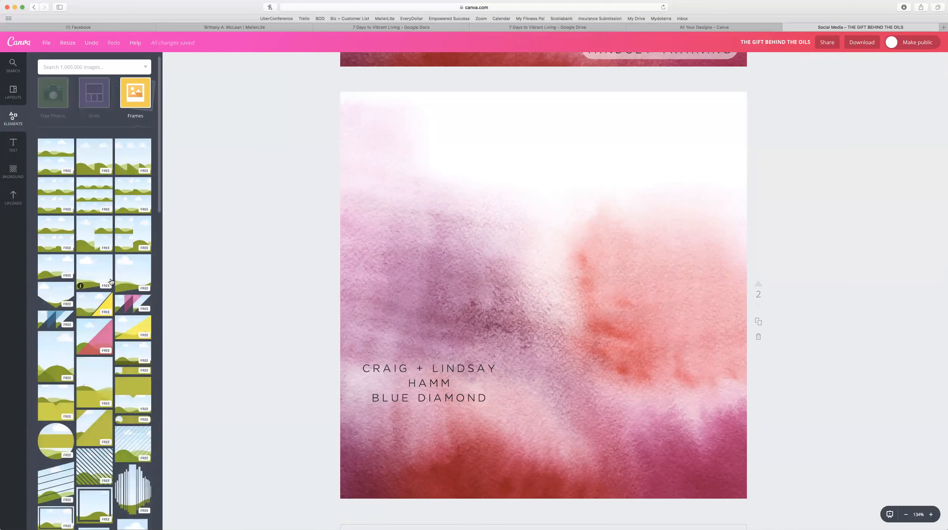
{"action": "scroll", "coordinate": [112, 281], "scroll_direction": "down", "scroll_amount": 6}
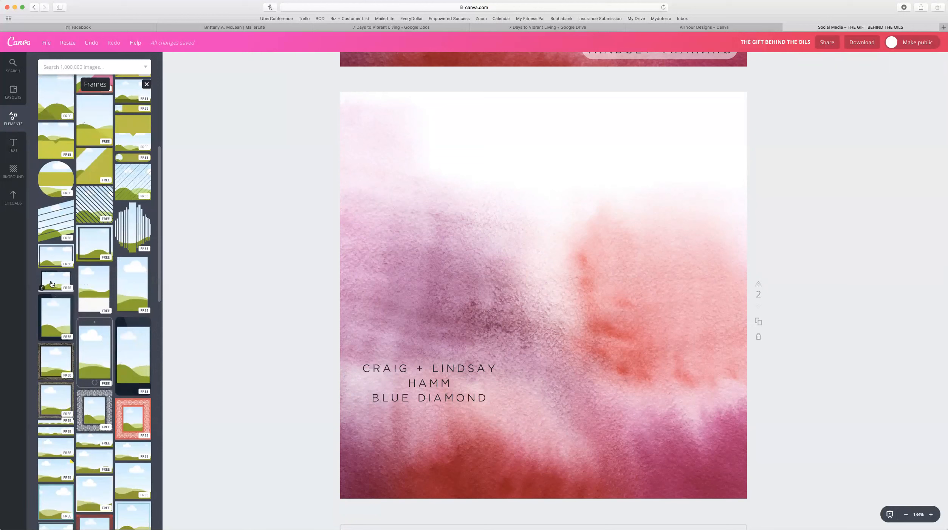
{"action": "scroll", "coordinate": [52, 284], "scroll_direction": "down", "scroll_amount": 8}
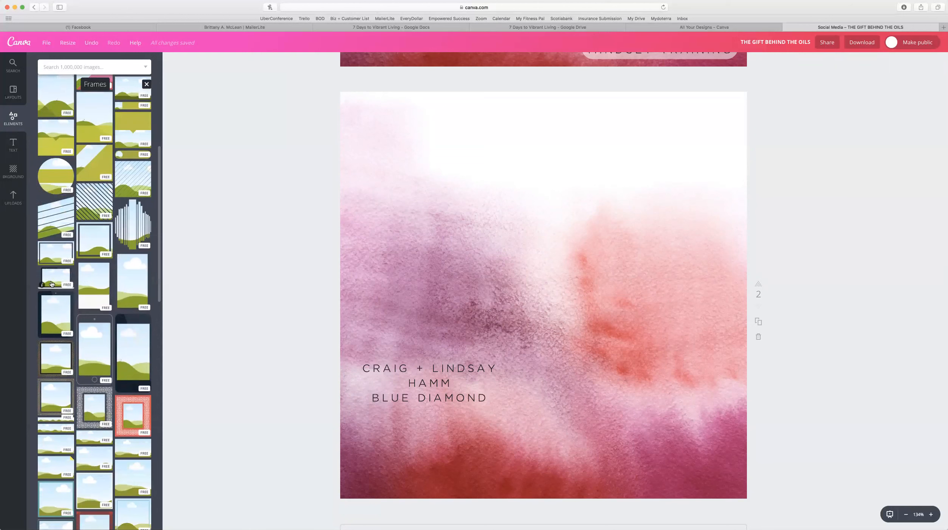
{"action": "scroll", "coordinate": [52, 284], "scroll_direction": "down", "scroll_amount": 6}
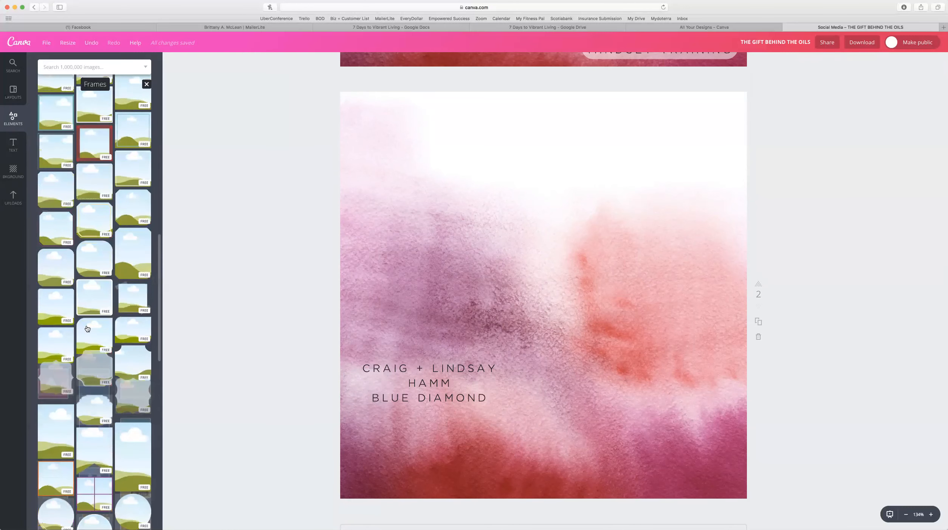
{"action": "scroll", "coordinate": [65, 348], "scroll_direction": "down", "scroll_amount": 2}
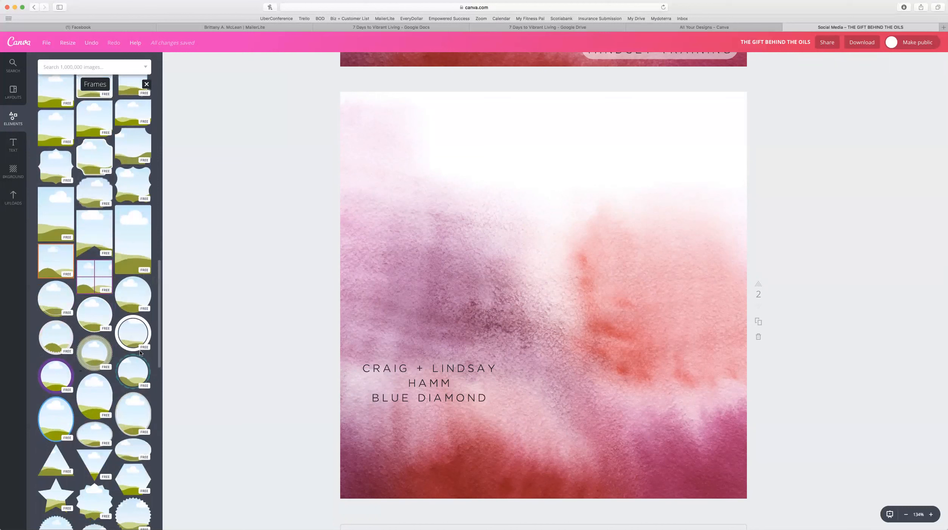
Add a circle frame to page 2, resize it and place it left above the caption.
{"action": "left_click", "coordinate": [139, 298]}
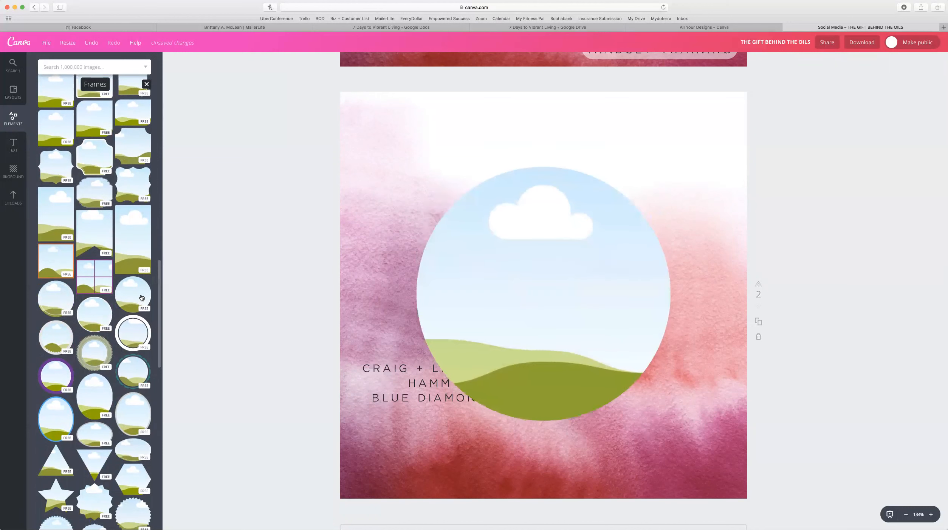
{"action": "left_click_drag", "start_coordinate": [670, 422], "coordinate": [529, 312]}
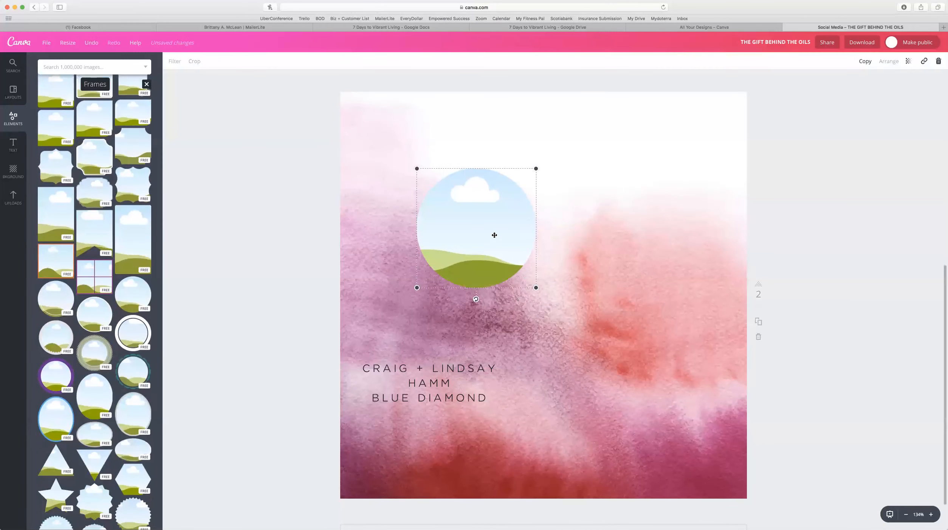
{"action": "left_click_drag", "start_coordinate": [503, 244], "coordinate": [444, 272]}
{"action": "left_click_drag", "start_coordinate": [485, 205], "coordinate": [497, 193]}
{"action": "left_click_drag", "start_coordinate": [445, 241], "coordinate": [434, 249]}
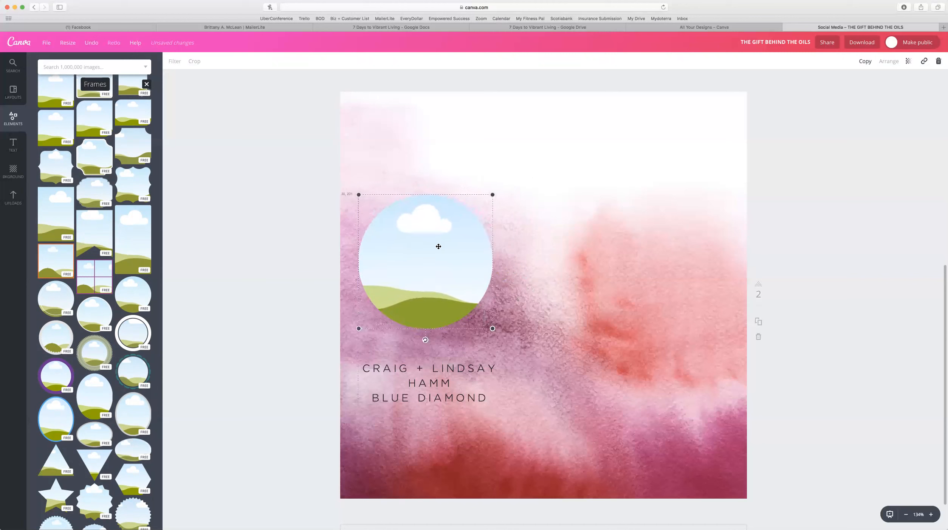
{"action": "left_click", "coordinate": [237, 260]}
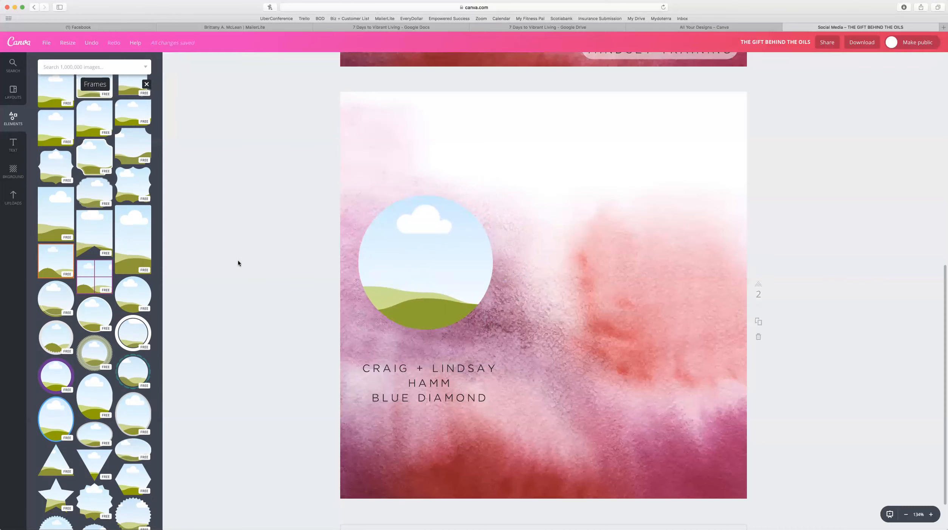
Drop the uploaded couple photo into the circle frame and enter crop mode.
{"action": "left_click", "coordinate": [13, 198]}
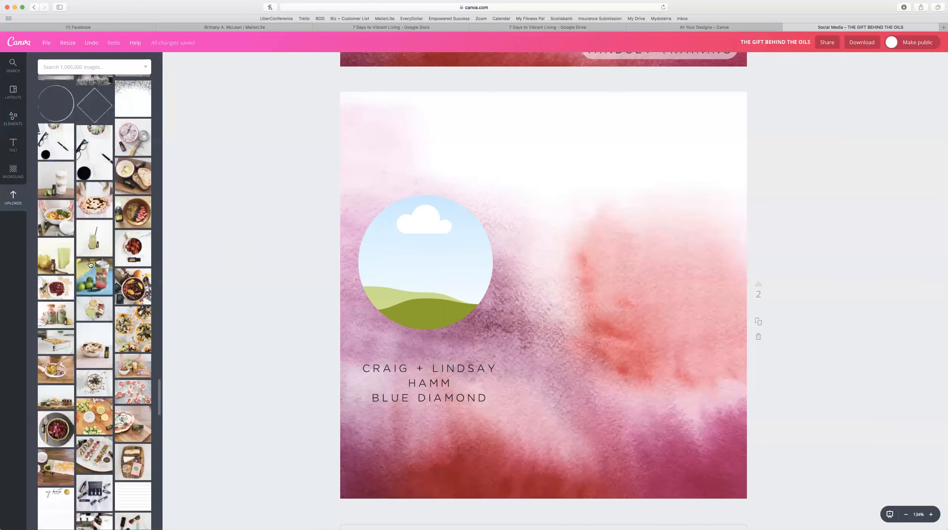
{"action": "scroll", "coordinate": [70, 278], "scroll_direction": "down", "scroll_amount": 1}
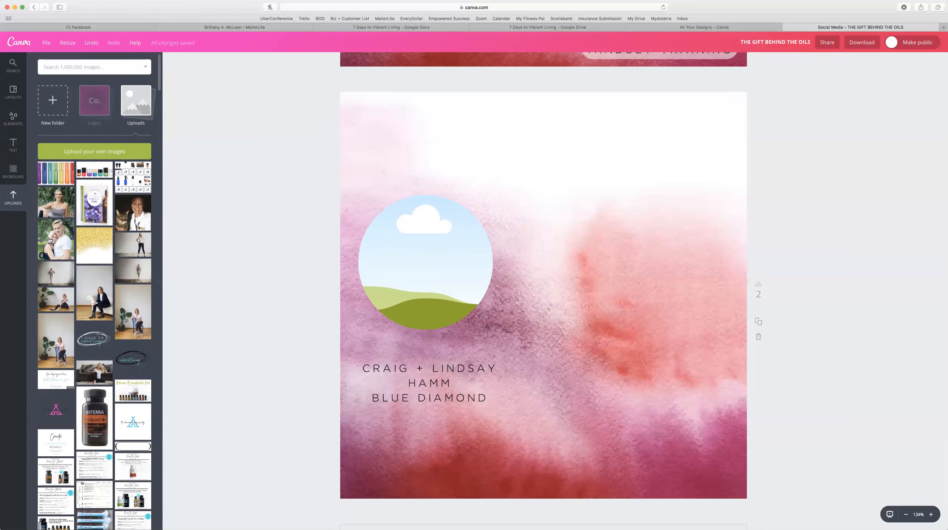
{"action": "left_click_drag", "start_coordinate": [49, 239], "coordinate": [412, 255]}
{"action": "left_click", "coordinate": [265, 225]}
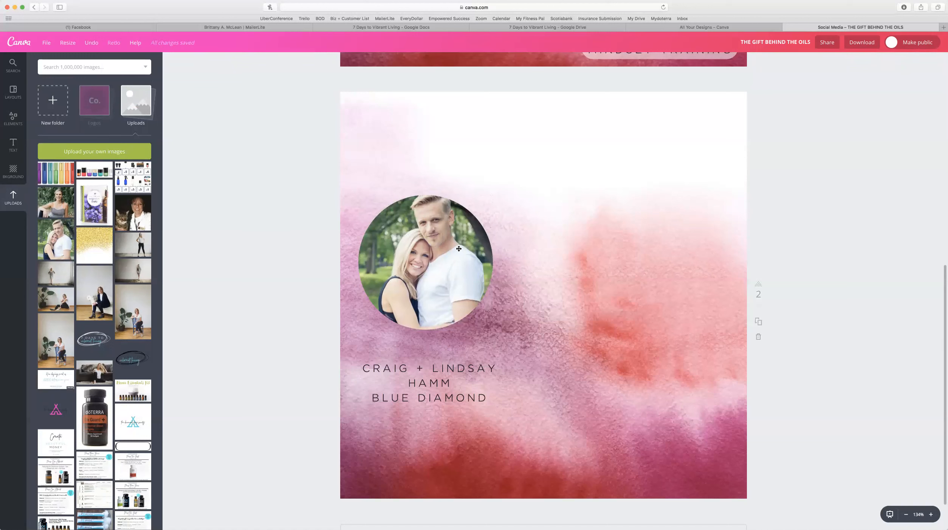
{"action": "double_click", "coordinate": [459, 248]}
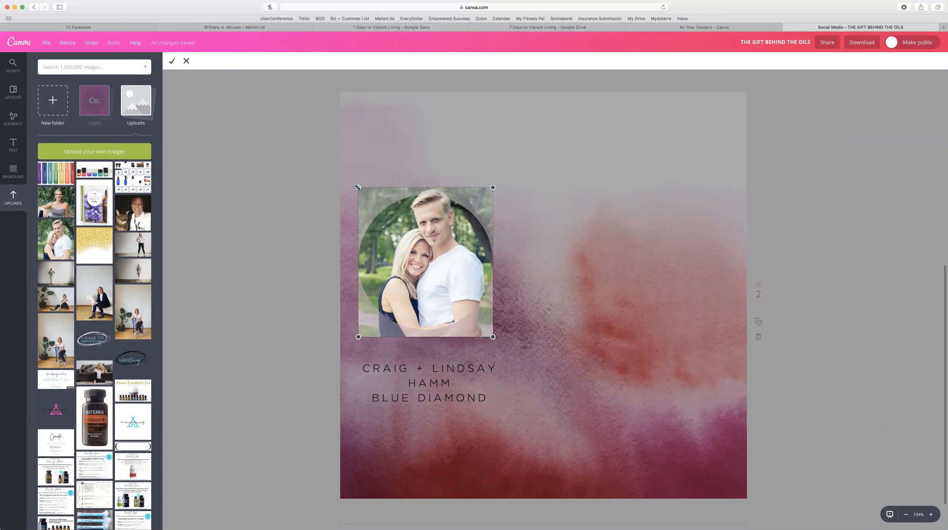
Resize and reposition the couple photo inside the circle so both faces fit, then apply the crop.
{"action": "left_click_drag", "start_coordinate": [358, 187], "coordinate": [298, 121]}
{"action": "left_click_drag", "start_coordinate": [451, 288], "coordinate": [464, 339]}
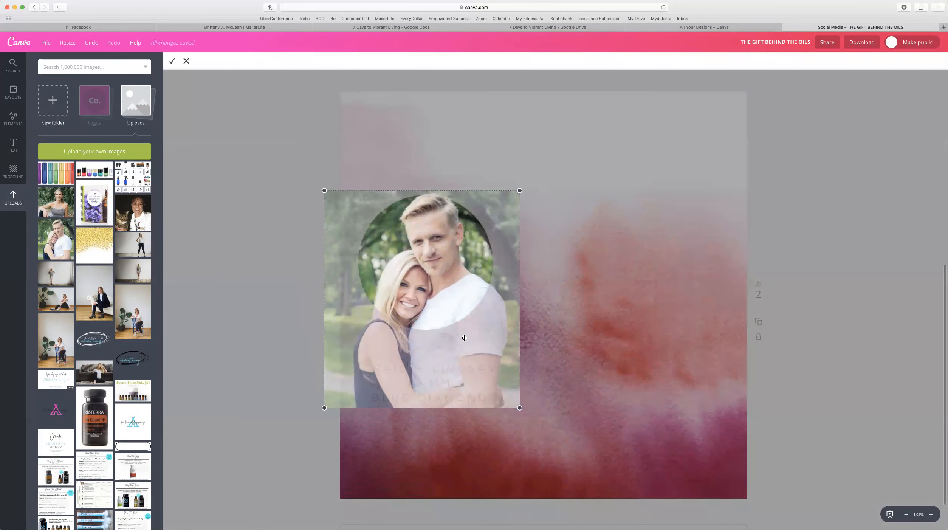
{"action": "left_click_drag", "start_coordinate": [324, 201], "coordinate": [324, 202]}
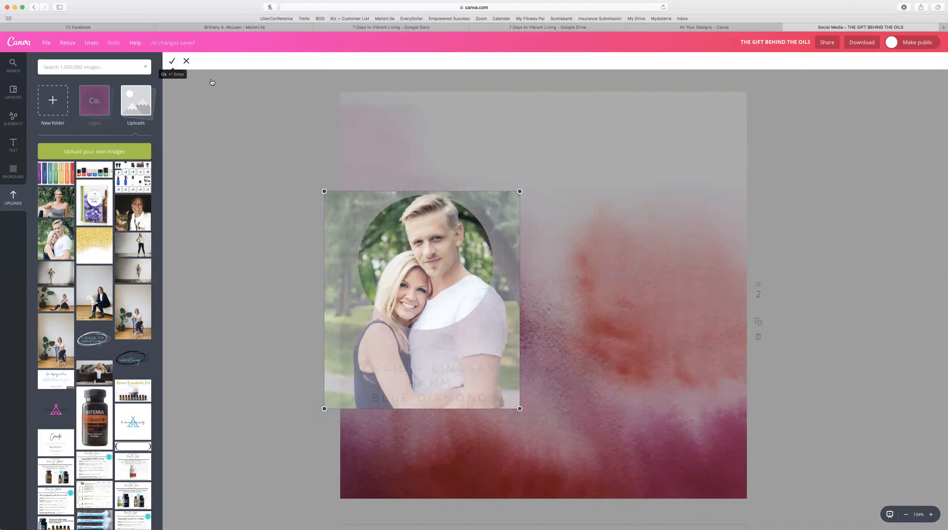
{"action": "left_click_drag", "start_coordinate": [336, 204], "coordinate": [371, 207]}
{"action": "left_click_drag", "start_coordinate": [453, 261], "coordinate": [441, 259]}
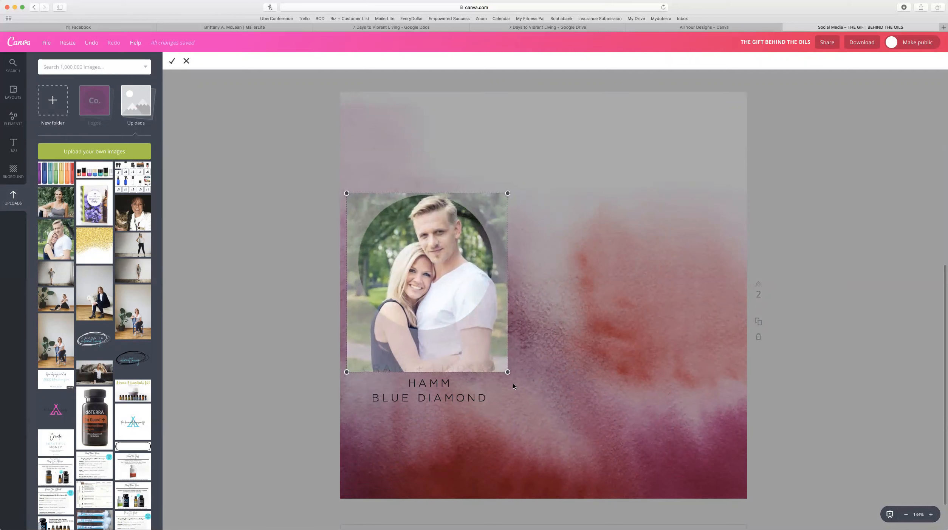
{"action": "left_click_drag", "start_coordinate": [507, 371], "coordinate": [493, 353]}
{"action": "left_click_drag", "start_coordinate": [443, 289], "coordinate": [451, 292]}
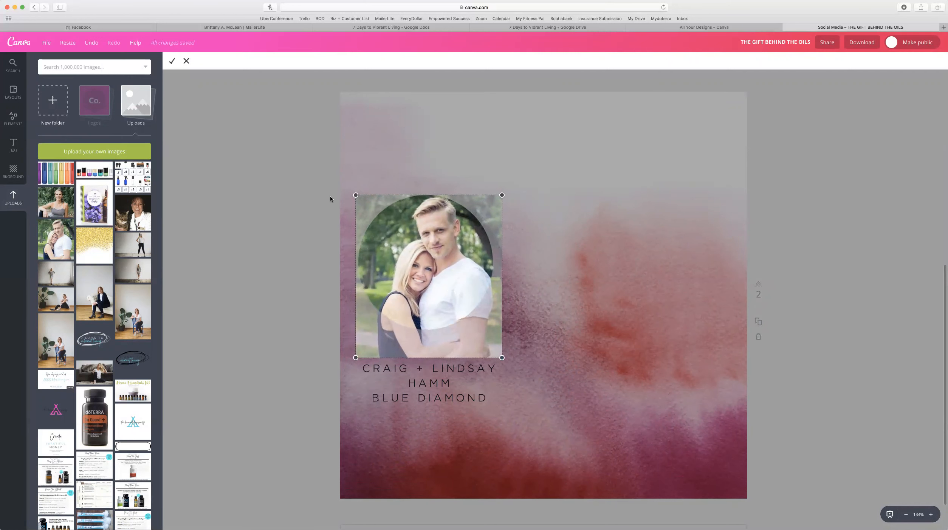
{"action": "left_click", "coordinate": [171, 61]}
{"action": "left_click", "coordinate": [855, 258]}
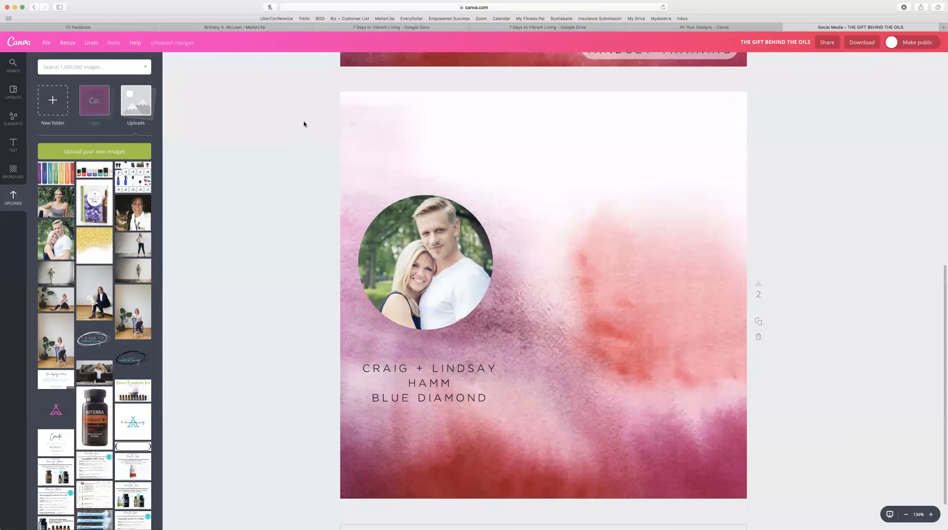
{"action": "left_click", "coordinate": [11, 147]}
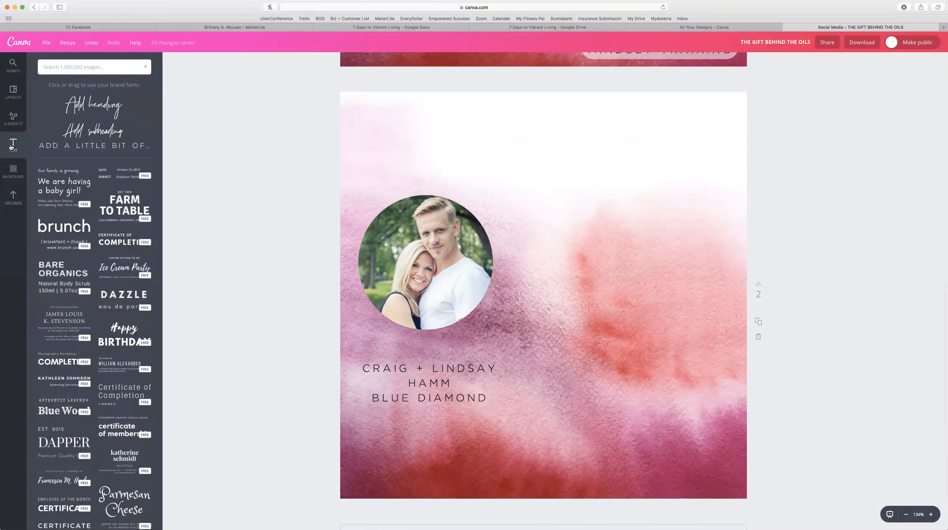
Add the heading 'The Gift Behind The Oils' and move it above the photo circle.
{"action": "left_click", "coordinate": [74, 103]}
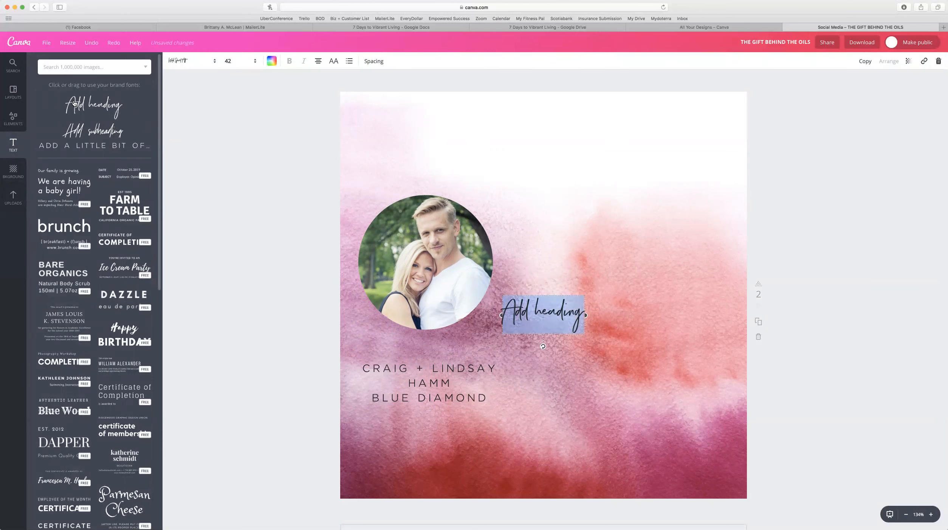
{"action": "type", "text": "Th"}
{"action": "type", "text": "e "}
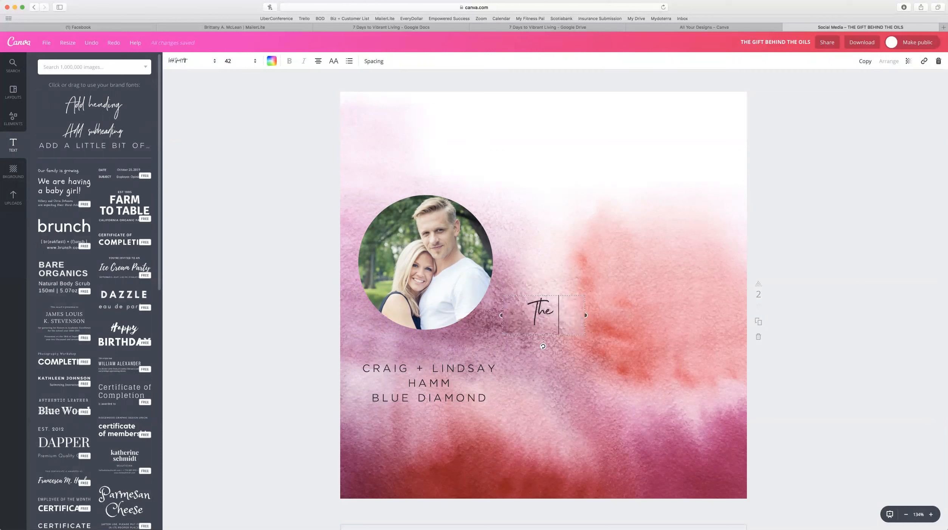
{"action": "type", "text": "Gift"}
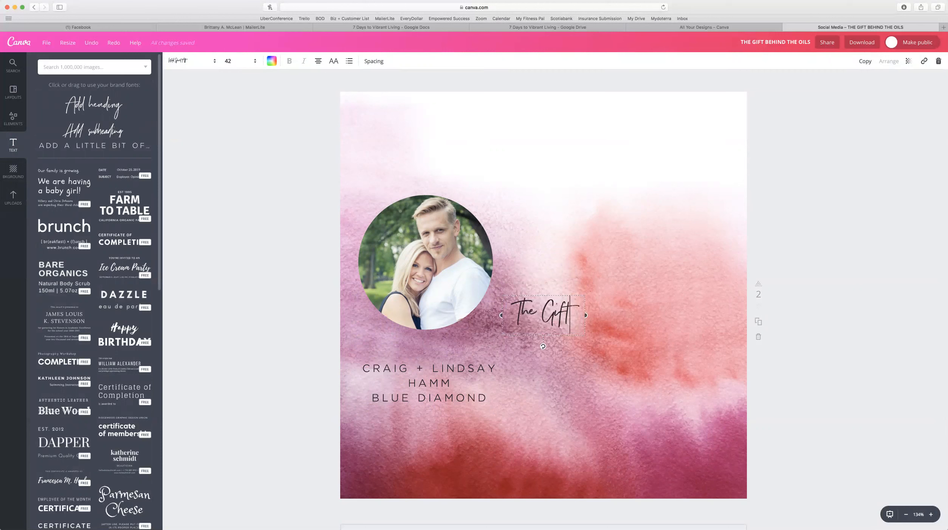
{"action": "type", "text": " Behind The "}
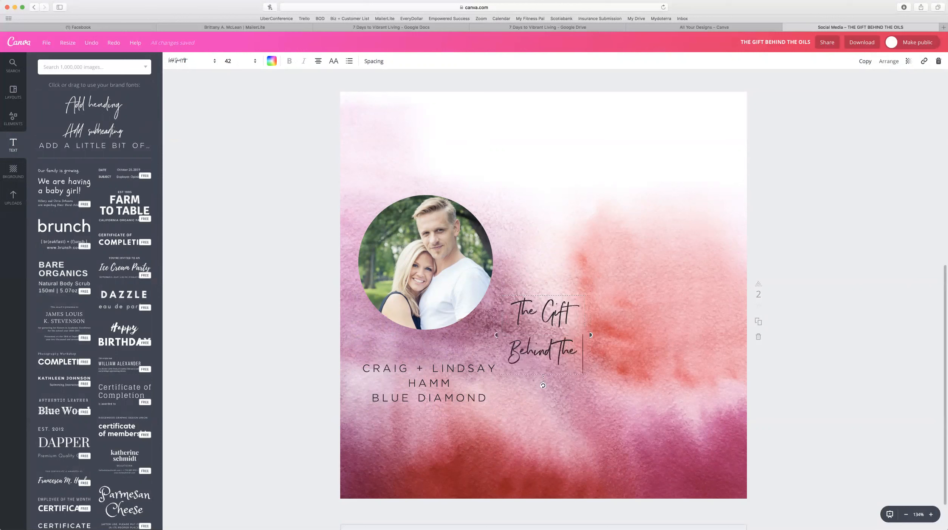
{"action": "type", "text": "Oils"}
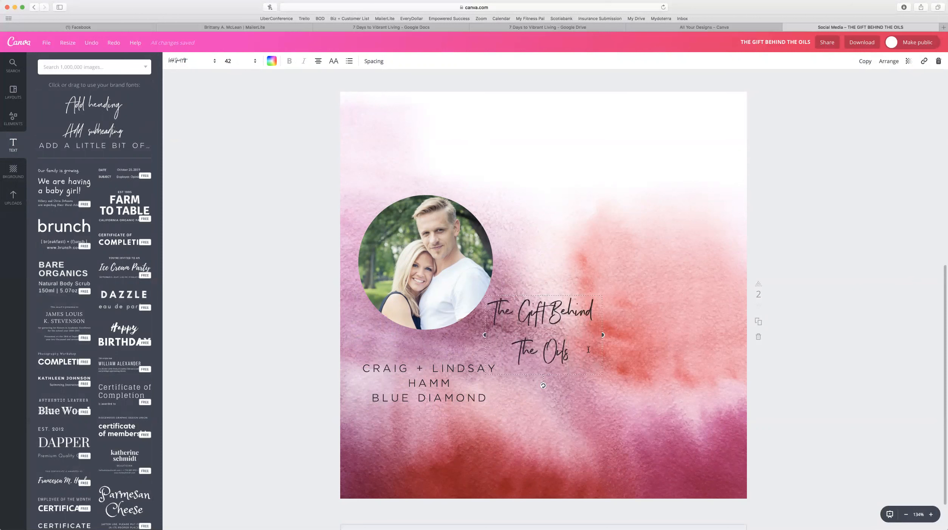
{"action": "left_click", "coordinate": [363, 333]}
{"action": "left_click_drag", "start_coordinate": [544, 330], "coordinate": [433, 159]}
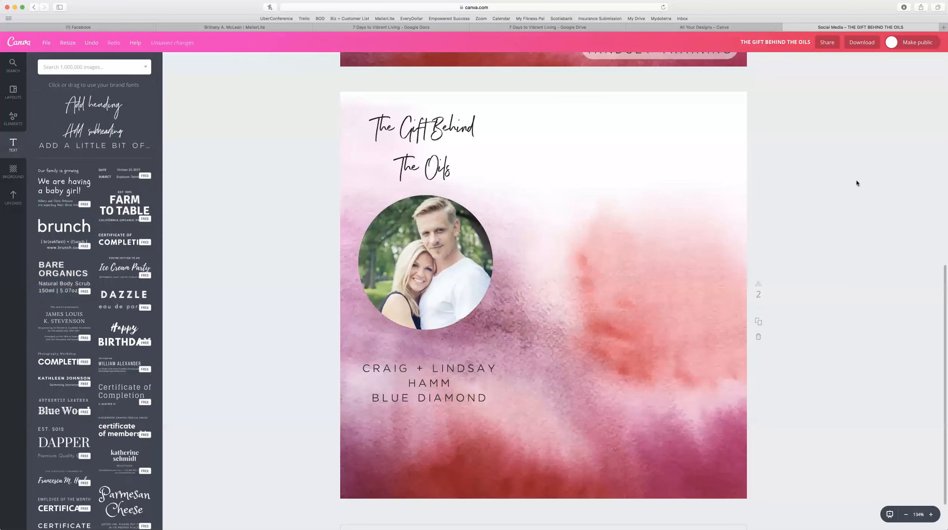
{"action": "scroll", "coordinate": [856, 182], "scroll_direction": "up", "scroll_amount": 5}
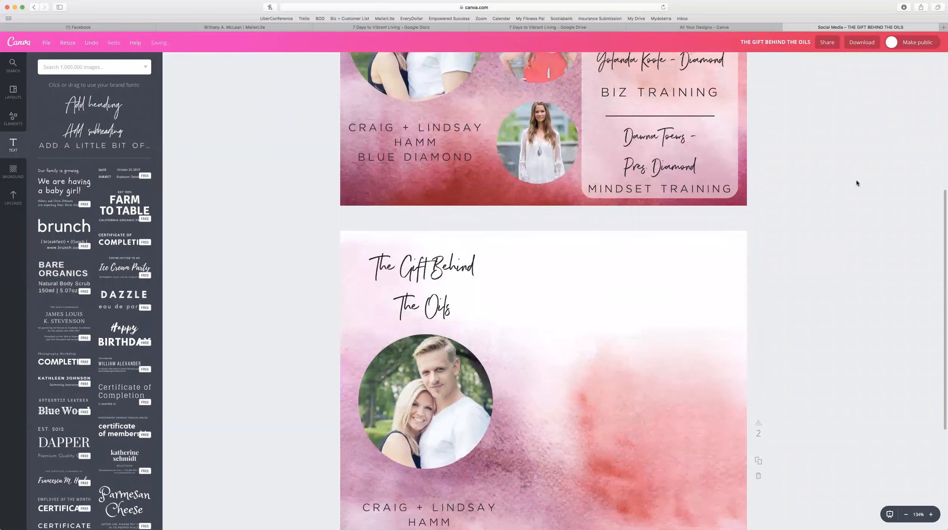
{"action": "scroll", "coordinate": [856, 183], "scroll_direction": "down", "scroll_amount": 5}
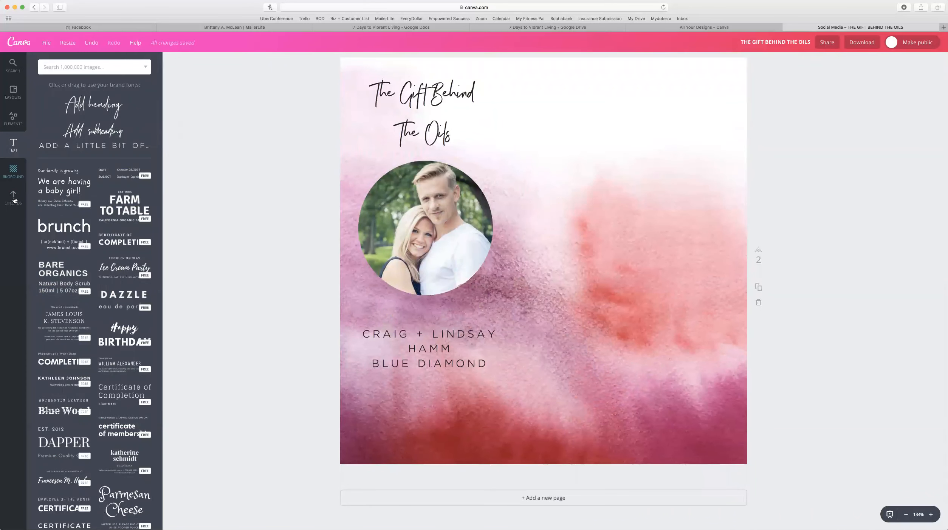
{"action": "scroll", "coordinate": [746, 263], "scroll_direction": "up", "scroll_amount": 6}
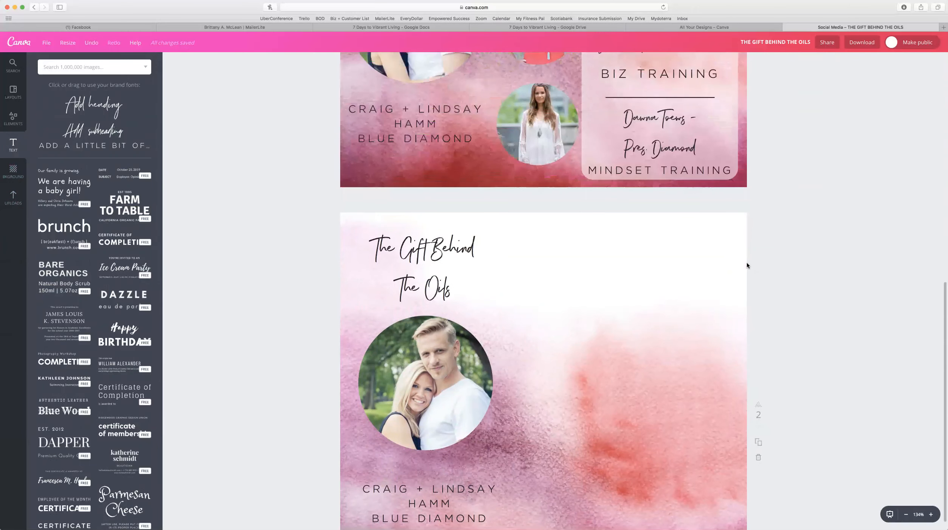
{"action": "scroll", "coordinate": [720, 224], "scroll_direction": "up", "scroll_amount": 3}
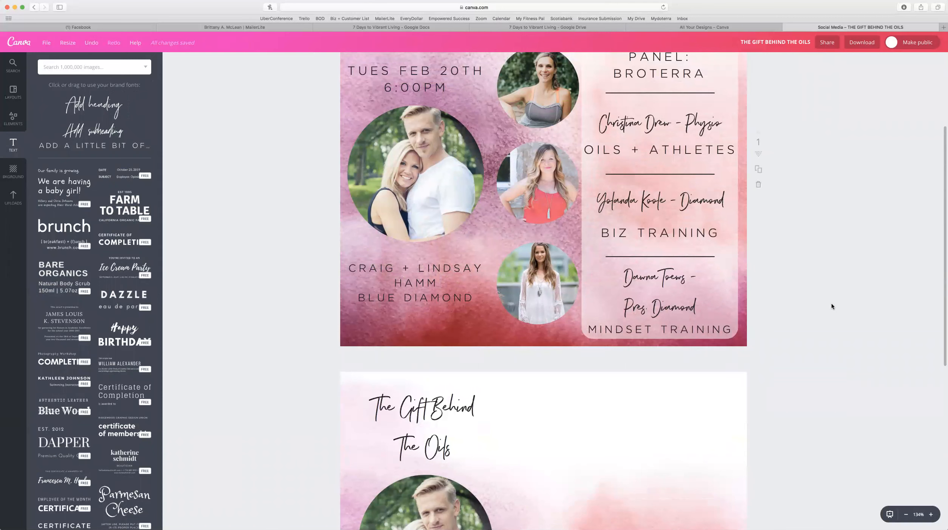
{"action": "scroll", "coordinate": [767, 379], "scroll_direction": "down", "scroll_amount": 5}
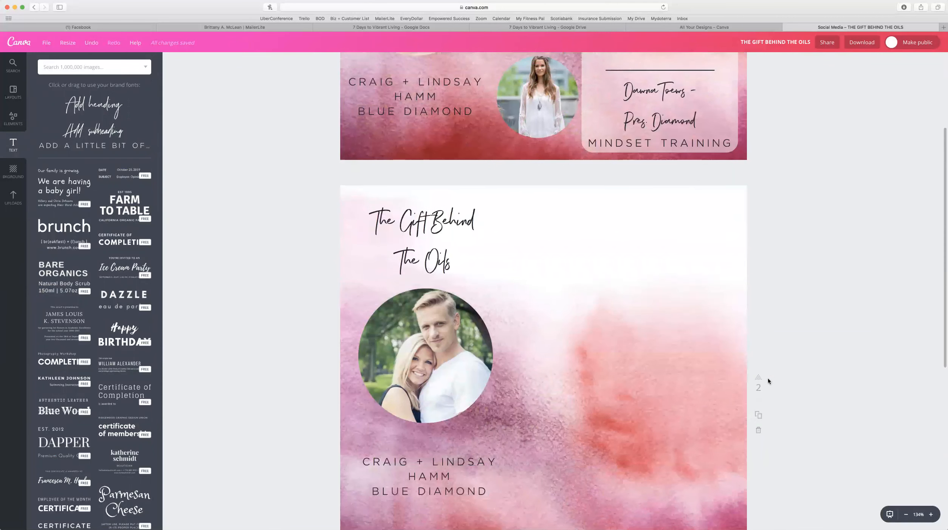
{"action": "scroll", "coordinate": [767, 378], "scroll_direction": "down", "scroll_amount": 3}
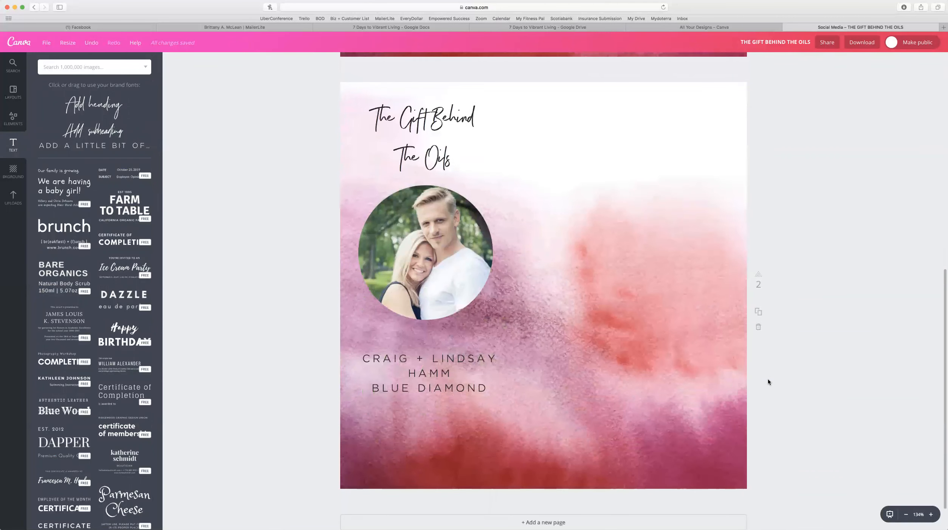
In the Elements panel, scroll back to the top and choose the Shapes category.
{"action": "left_click", "coordinate": [13, 116]}
{"action": "scroll", "coordinate": [97, 206], "scroll_direction": "up", "scroll_amount": 10}
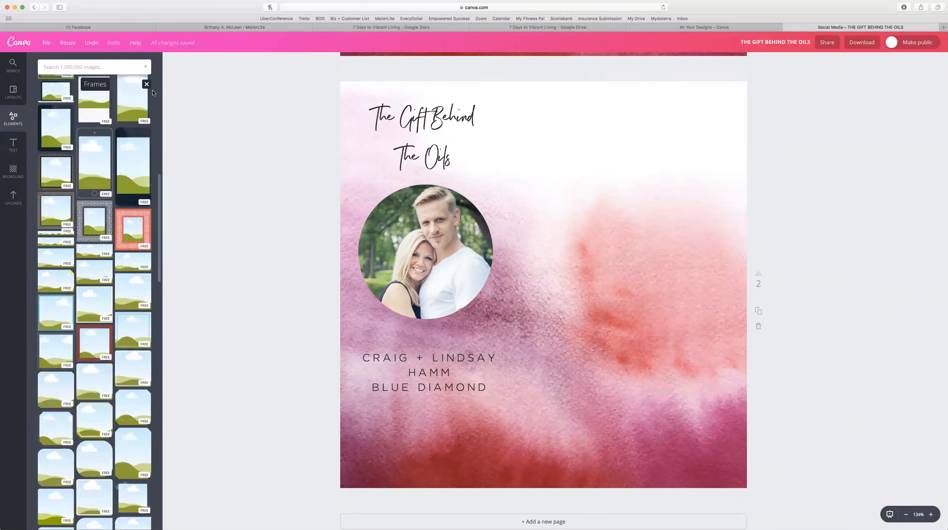
{"action": "scroll", "coordinate": [147, 87], "scroll_direction": "down", "scroll_amount": 20}
{"action": "scroll", "coordinate": [63, 155], "scroll_direction": "up", "scroll_amount": 2}
{"action": "scroll", "coordinate": [63, 154], "scroll_direction": "up", "scroll_amount": 10}
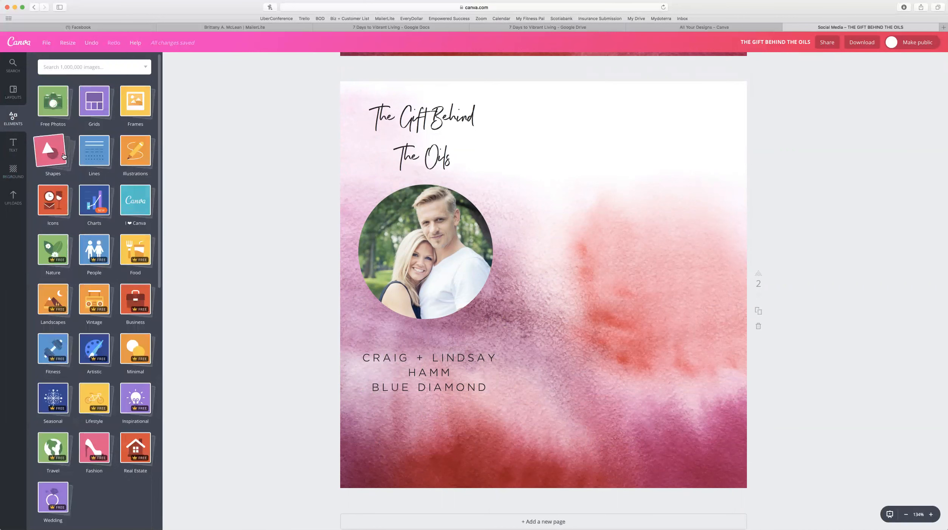
{"action": "left_click", "coordinate": [42, 154]}
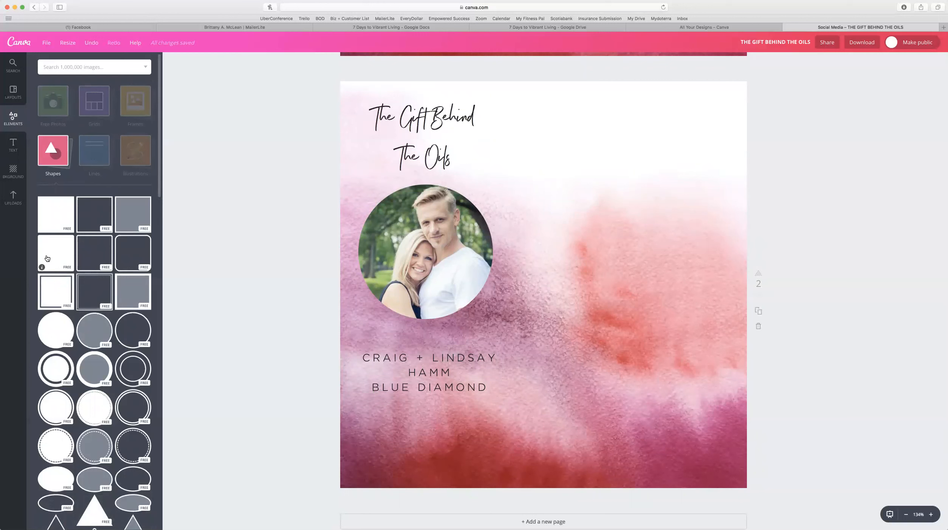
Add a rounded square shape to page 2 and colour it white.
{"action": "left_click", "coordinate": [51, 257]}
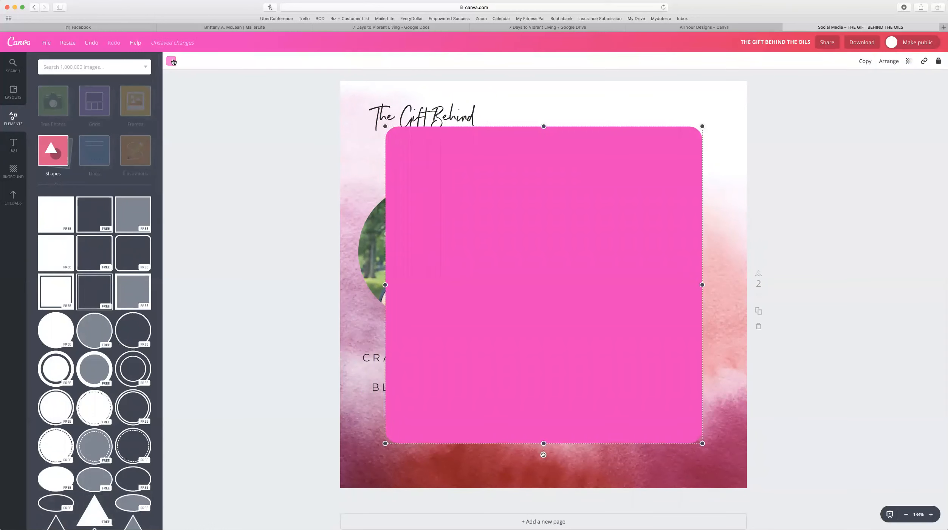
{"action": "left_click", "coordinate": [172, 61]}
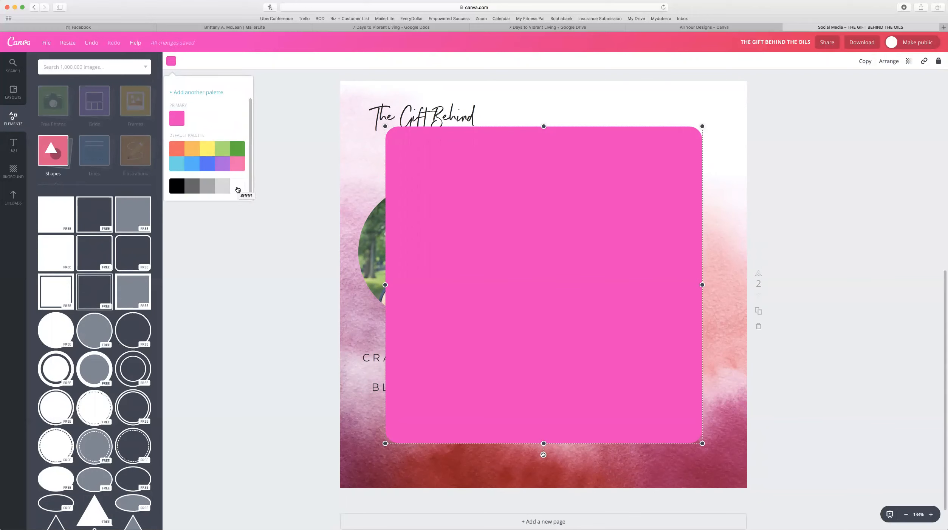
{"action": "left_click", "coordinate": [237, 189]}
Resize the white square into a tall panel covering the right side of page 2.
{"action": "left_click_drag", "start_coordinate": [384, 126], "coordinate": [443, 184]}
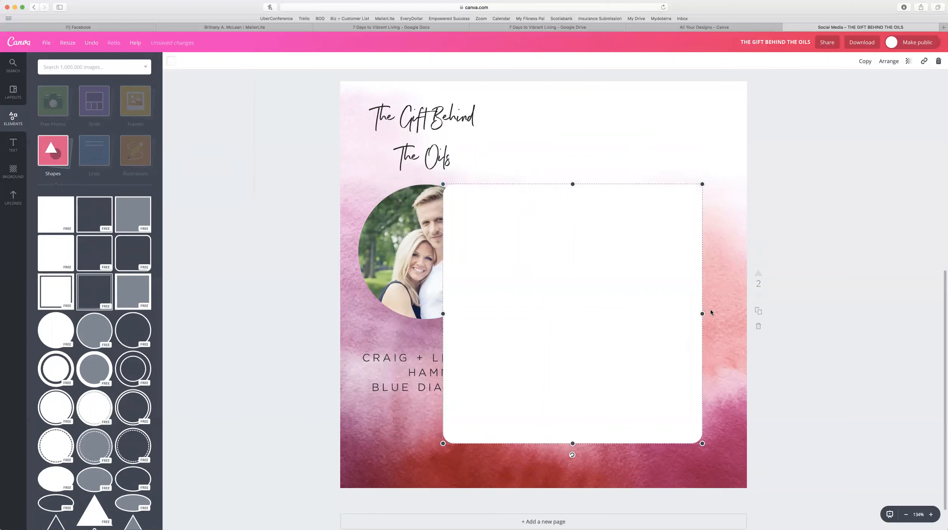
{"action": "left_click_drag", "start_coordinate": [702, 314], "coordinate": [608, 313]}
{"action": "left_click_drag", "start_coordinate": [524, 184], "coordinate": [525, 149]}
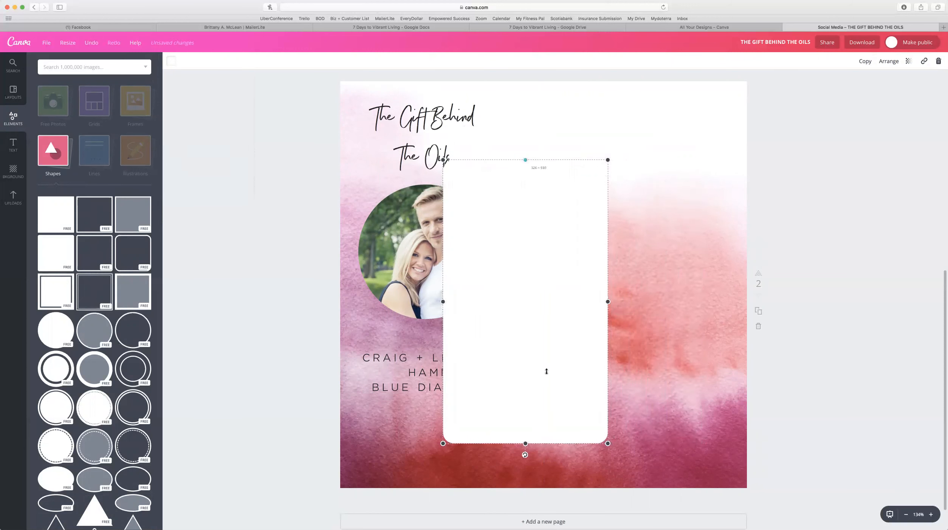
{"action": "left_click_drag", "start_coordinate": [524, 291], "coordinate": [668, 240]}
{"action": "left_click_drag", "start_coordinate": [655, 391], "coordinate": [657, 478]}
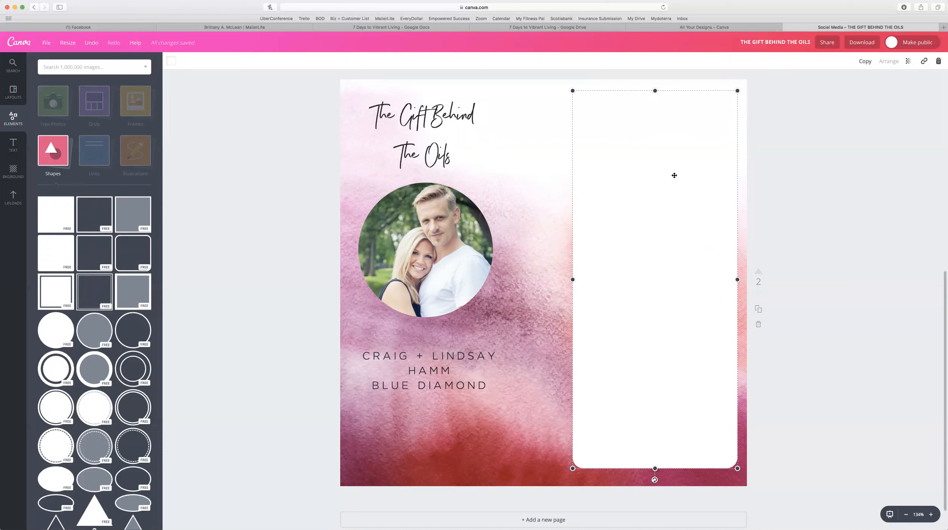
Lower the white panel's transparency so the watercolour background shows through it.
{"action": "left_click", "coordinate": [908, 62]}
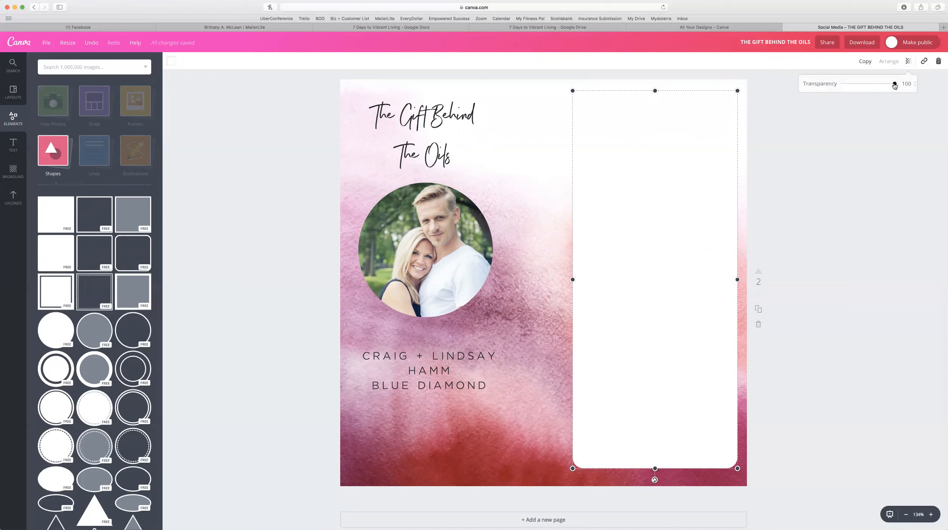
{"action": "left_click_drag", "start_coordinate": [894, 84], "coordinate": [869, 86]}
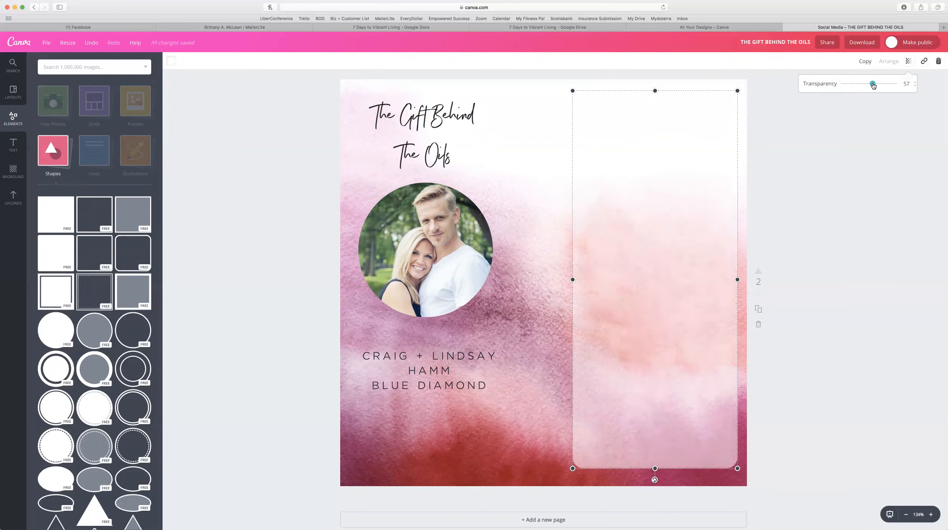
{"action": "left_click", "coordinate": [864, 158]}
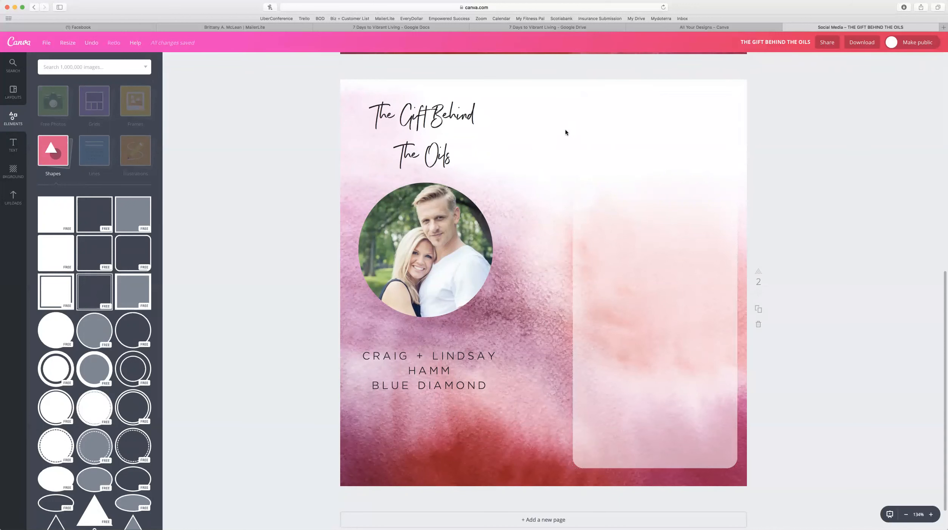
Duplicate the circular couple photo, shrink the copy and place it right of the title.
{"action": "left_click", "coordinate": [439, 239]}
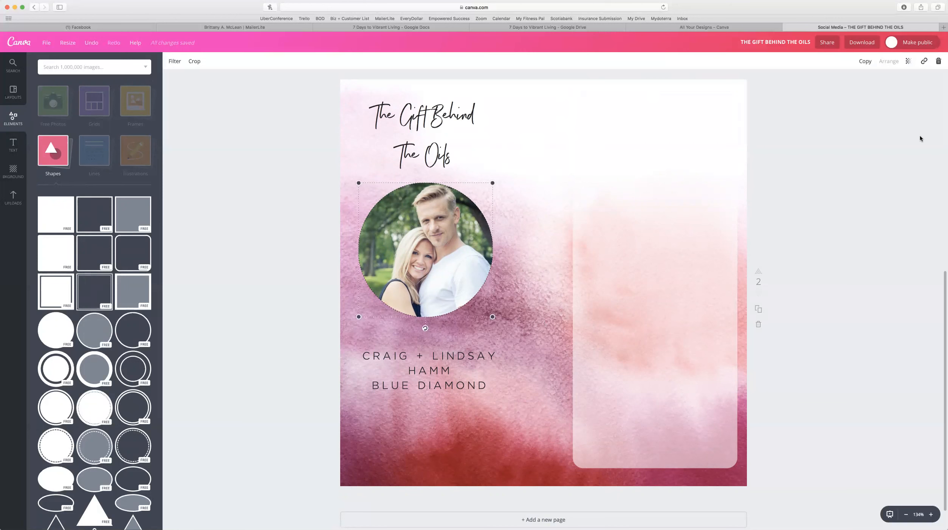
{"action": "left_click", "coordinate": [864, 63]}
{"action": "left_click_drag", "start_coordinate": [506, 331], "coordinate": [451, 276]}
{"action": "left_click_drag", "start_coordinate": [422, 245], "coordinate": [551, 138]}
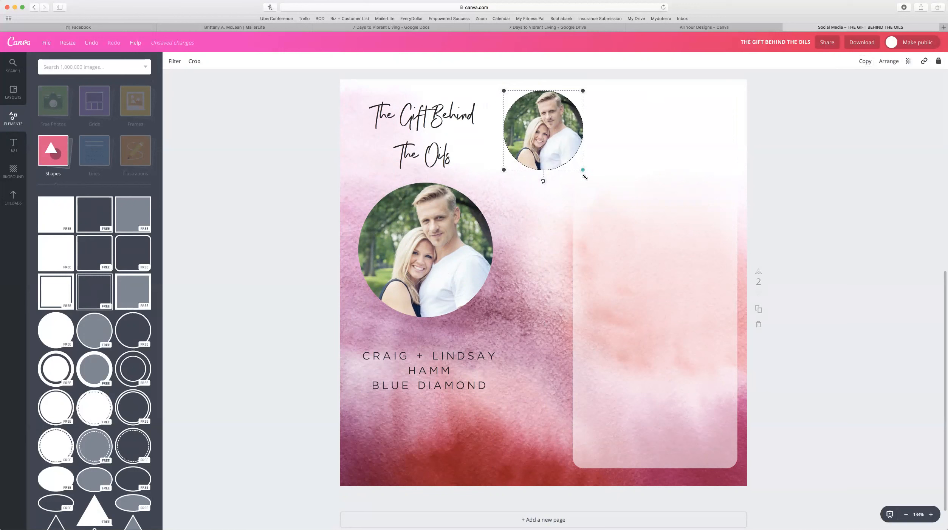
{"action": "left_click_drag", "start_coordinate": [584, 177], "coordinate": [591, 184]}
{"action": "left_click_drag", "start_coordinate": [557, 137], "coordinate": [553, 140]}
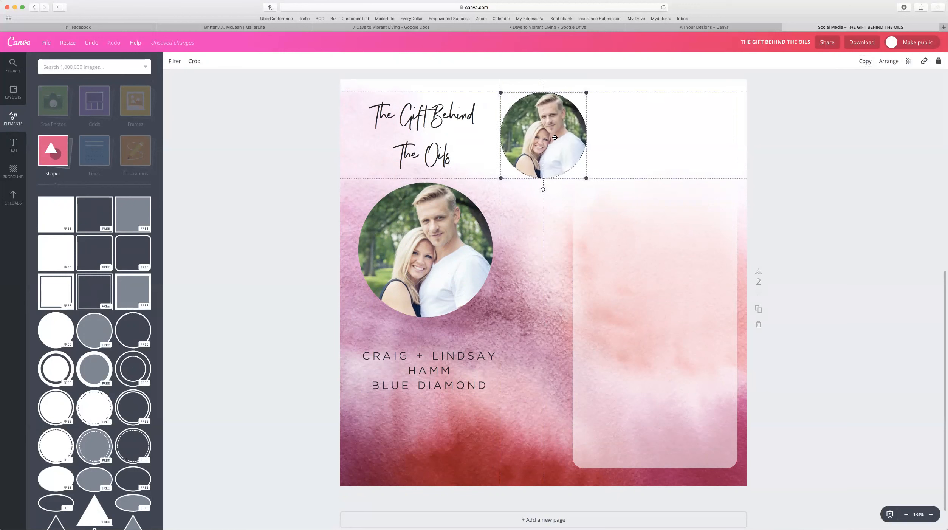
Duplicate the small circle three more times, stacking the copies in a column below it.
{"action": "left_click", "coordinate": [864, 61]}
{"action": "left_click_drag", "start_coordinate": [558, 152], "coordinate": [542, 228]}
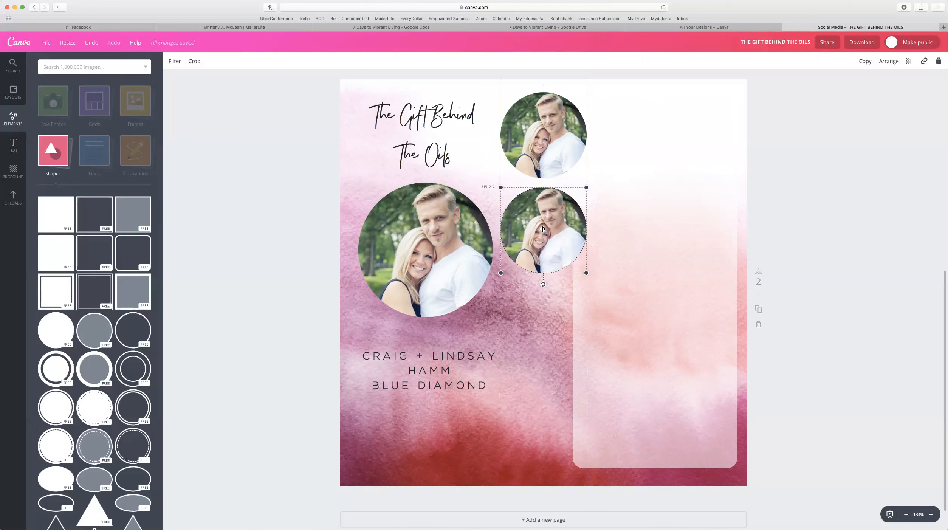
{"action": "left_click_drag", "start_coordinate": [543, 229], "coordinate": [543, 229]}
{"action": "left_click", "coordinate": [863, 62]}
{"action": "left_click_drag", "start_coordinate": [554, 249], "coordinate": [533, 428]}
{"action": "left_click", "coordinate": [864, 61]}
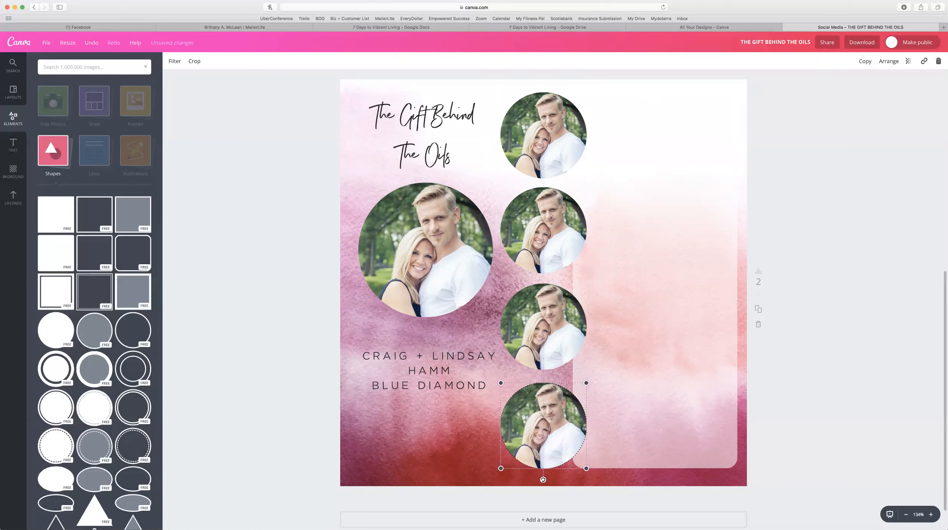
{"action": "left_click", "coordinate": [14, 197]}
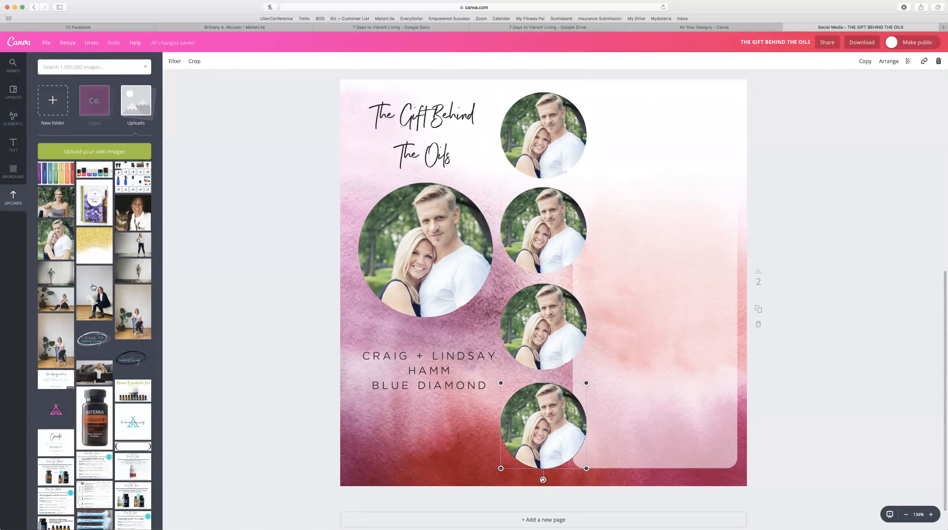
Drop the woman's portrait into the top circle and the couch photo into the second circle.
{"action": "left_click_drag", "start_coordinate": [56, 202], "coordinate": [550, 142]}
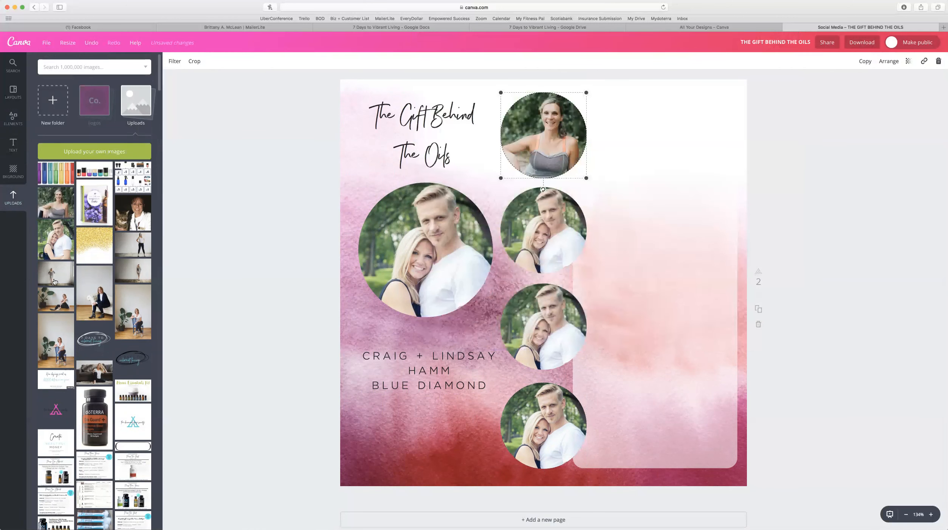
{"action": "scroll", "coordinate": [125, 437], "scroll_direction": "down", "scroll_amount": 3}
{"action": "scroll", "coordinate": [126, 437], "scroll_direction": "down", "scroll_amount": 1}
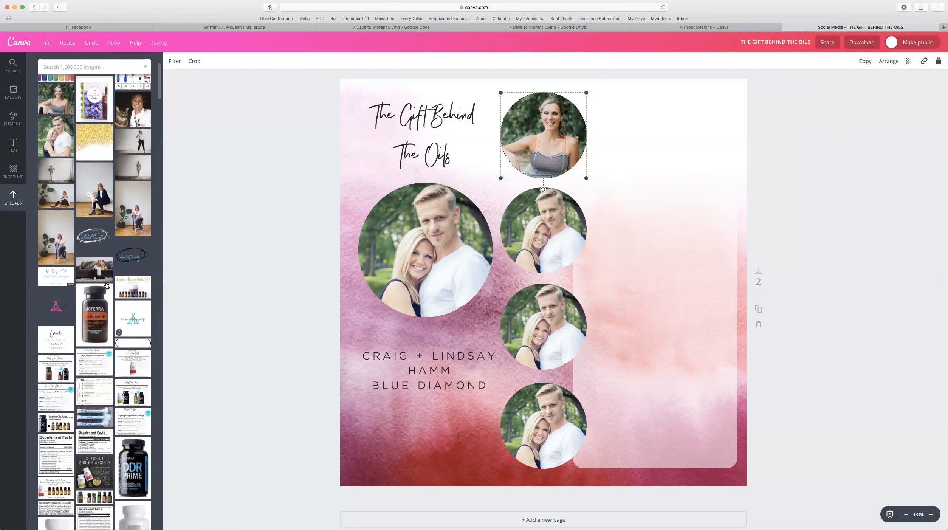
{"action": "left_click_drag", "start_coordinate": [99, 265], "coordinate": [539, 236]}
Fill the third circle and put the red-backdrop portrait in the bottom circle, then deselect.
{"action": "scroll", "coordinate": [103, 274], "scroll_direction": "down", "scroll_amount": 10}
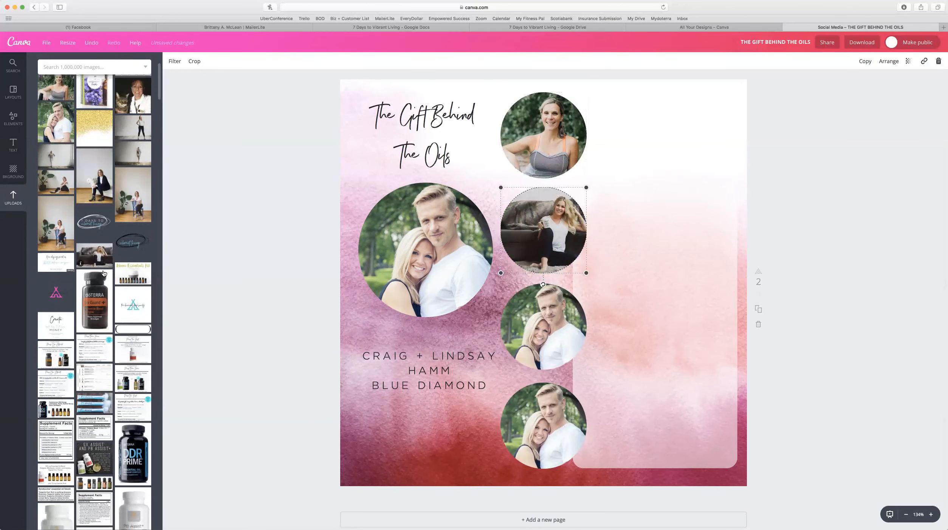
{"action": "scroll", "coordinate": [103, 273], "scroll_direction": "down", "scroll_amount": 15}
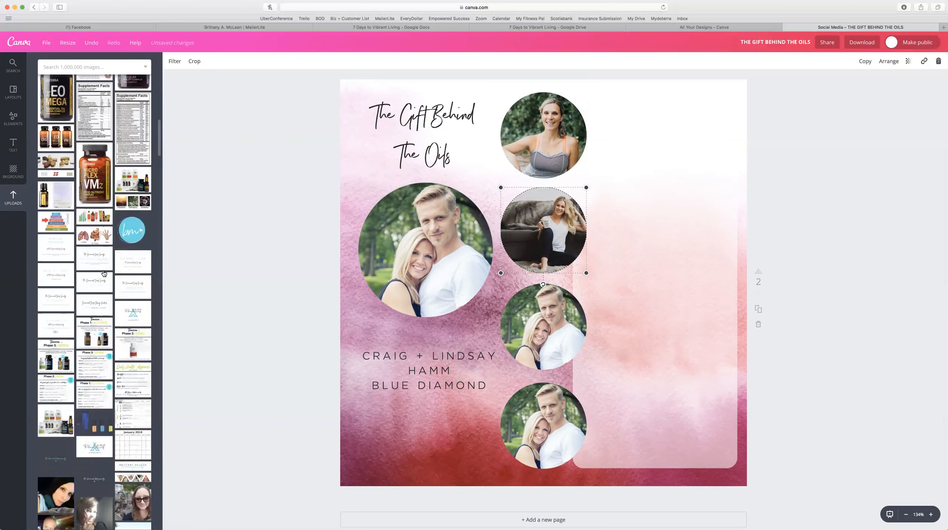
{"action": "scroll", "coordinate": [104, 273], "scroll_direction": "down", "scroll_amount": 20}
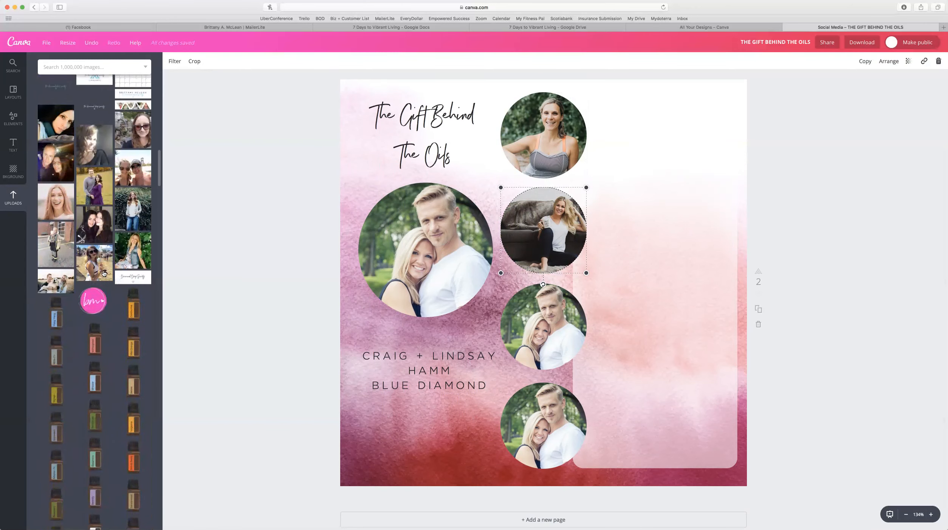
{"action": "scroll", "coordinate": [103, 302], "scroll_direction": "down", "scroll_amount": 15}
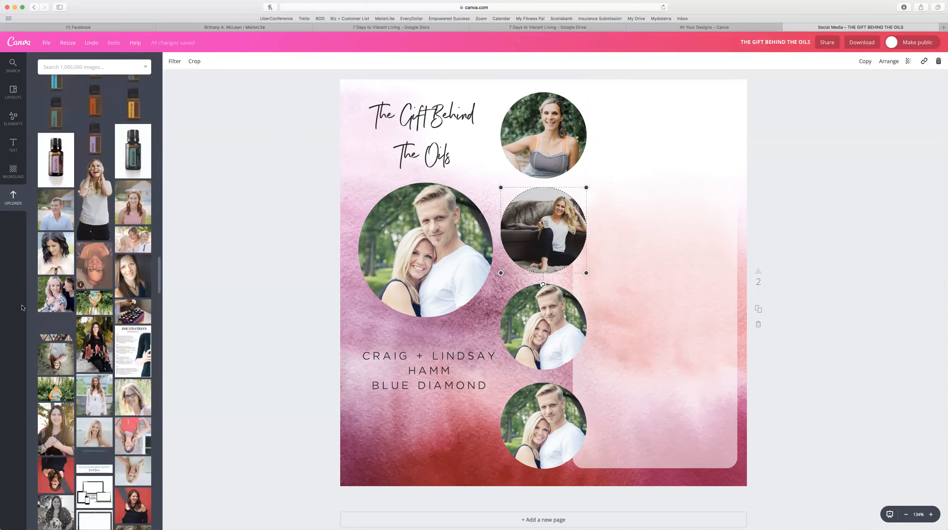
{"action": "scroll", "coordinate": [129, 428], "scroll_direction": "down", "scroll_amount": 1}
{"action": "scroll", "coordinate": [129, 427], "scroll_direction": "down", "scroll_amount": 5}
{"action": "left_click_drag", "start_coordinate": [55, 378], "coordinate": [531, 324]}
{"action": "left_click_drag", "start_coordinate": [132, 457], "coordinate": [550, 431]}
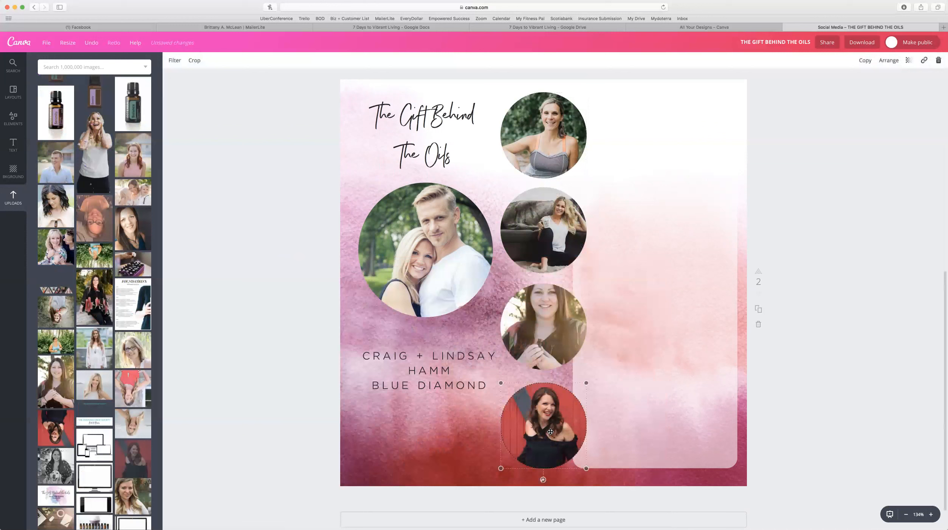
{"action": "left_click", "coordinate": [816, 222]}
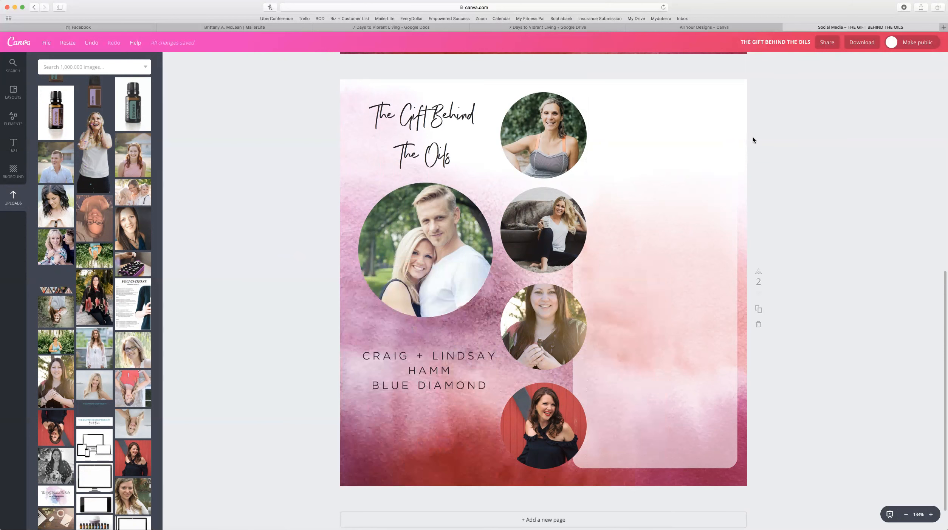
{"action": "scroll", "coordinate": [752, 136], "scroll_direction": "up", "scroll_amount": 6}
Check the first speaker heading on page 1, then return to page 2 and open the Text templates.
{"action": "scroll", "coordinate": [682, 93], "scroll_direction": "up", "scroll_amount": 2}
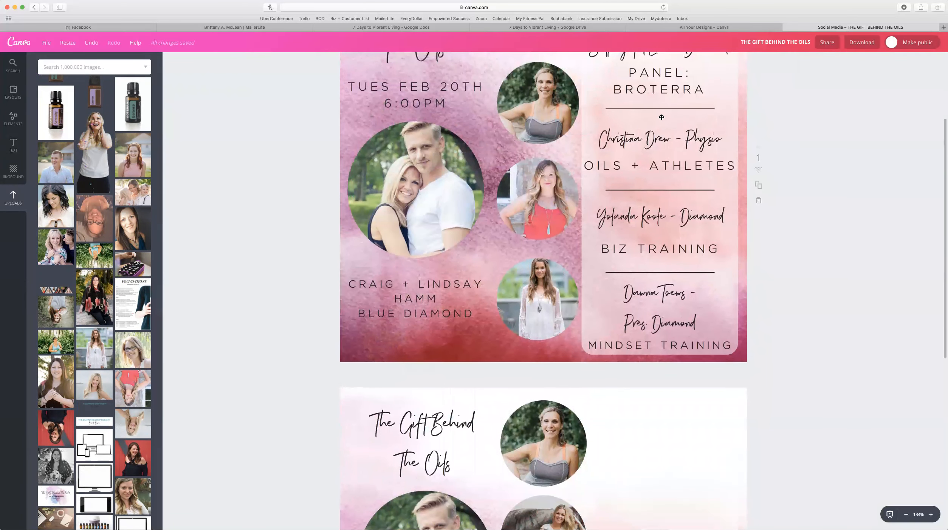
{"action": "scroll", "coordinate": [660, 117], "scroll_direction": "up", "scroll_amount": 1}
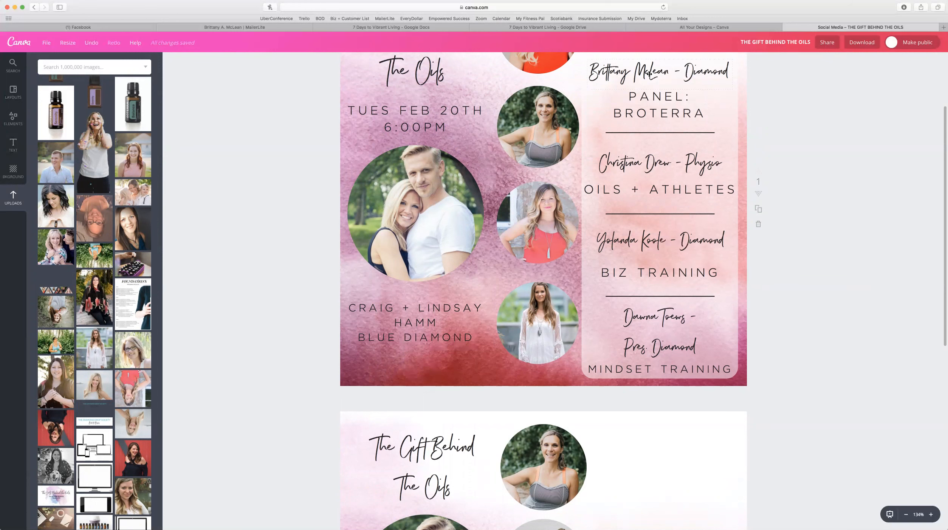
{"action": "left_click", "coordinate": [649, 74]}
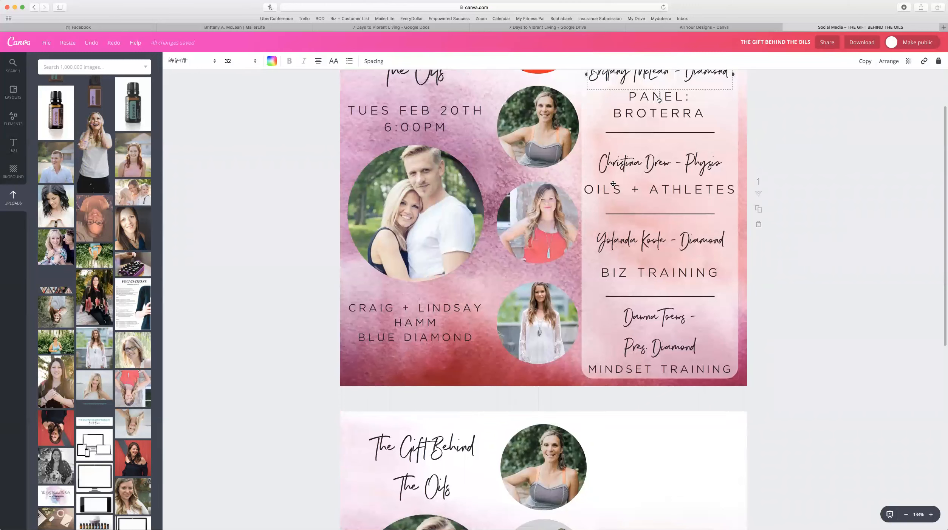
{"action": "scroll", "coordinate": [620, 173], "scroll_direction": "down", "scroll_amount": 5}
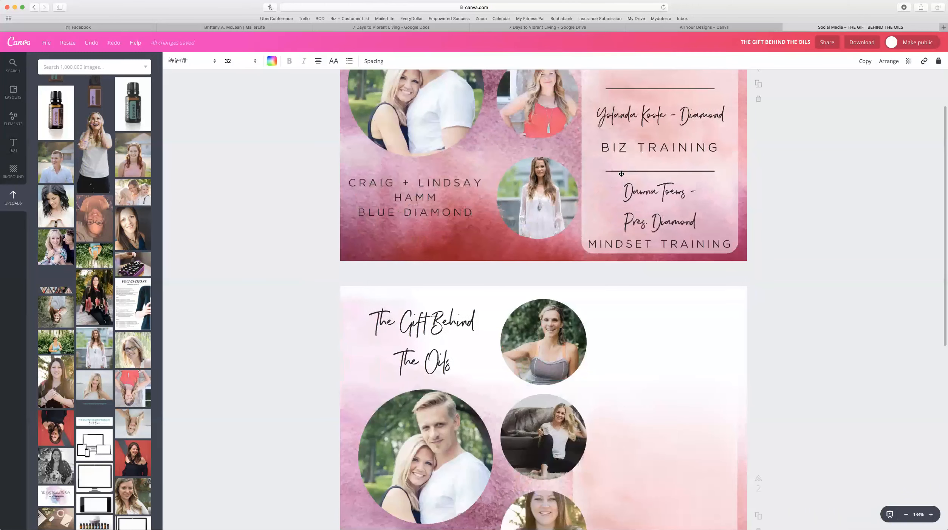
{"action": "scroll", "coordinate": [621, 174], "scroll_direction": "down", "scroll_amount": 1}
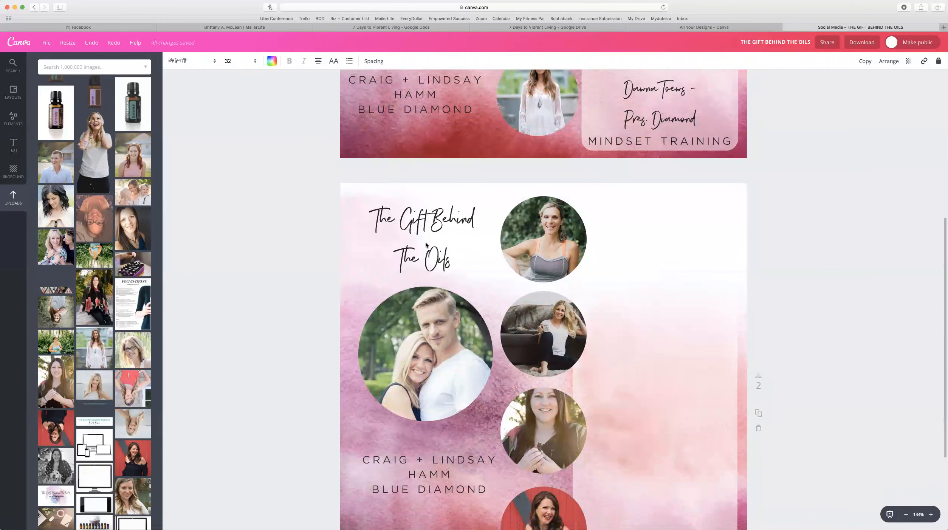
{"action": "left_click", "coordinate": [13, 144]}
Add an 'Add heading' placeholder at the top right and duplicate it directly below.
{"action": "left_click", "coordinate": [85, 106]}
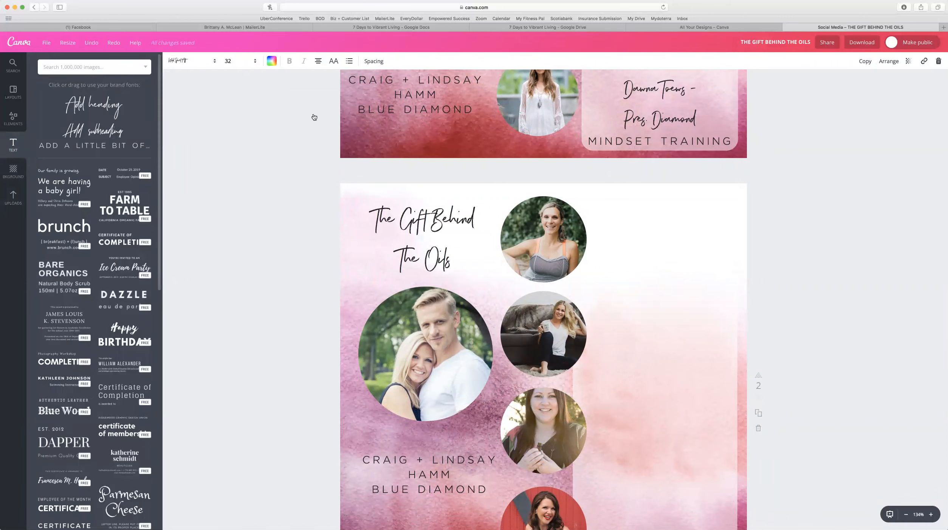
{"action": "left_click", "coordinate": [535, 418]}
{"action": "left_click_drag", "start_coordinate": [542, 413], "coordinate": [857, 329]}
{"action": "left_click_drag", "start_coordinate": [544, 401], "coordinate": [669, 219]}
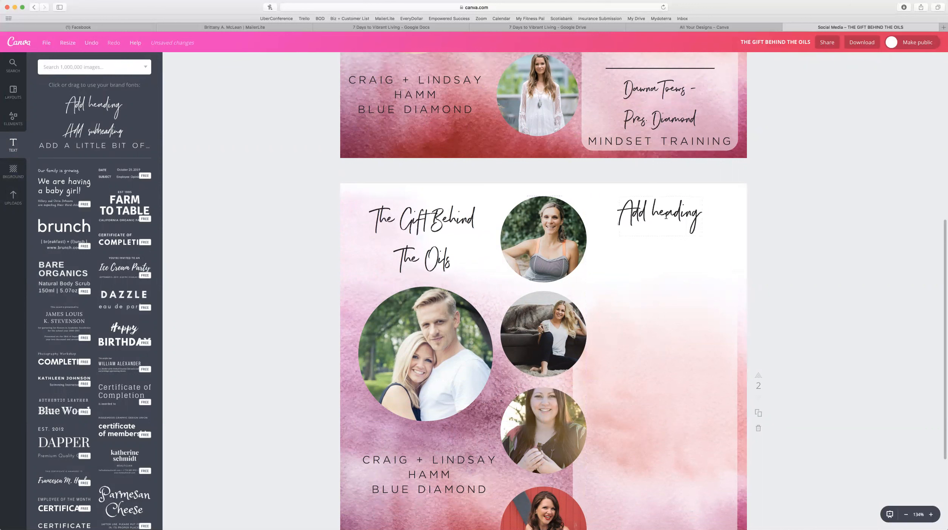
{"action": "left_click", "coordinate": [670, 218]}
{"action": "left_click", "coordinate": [870, 62]}
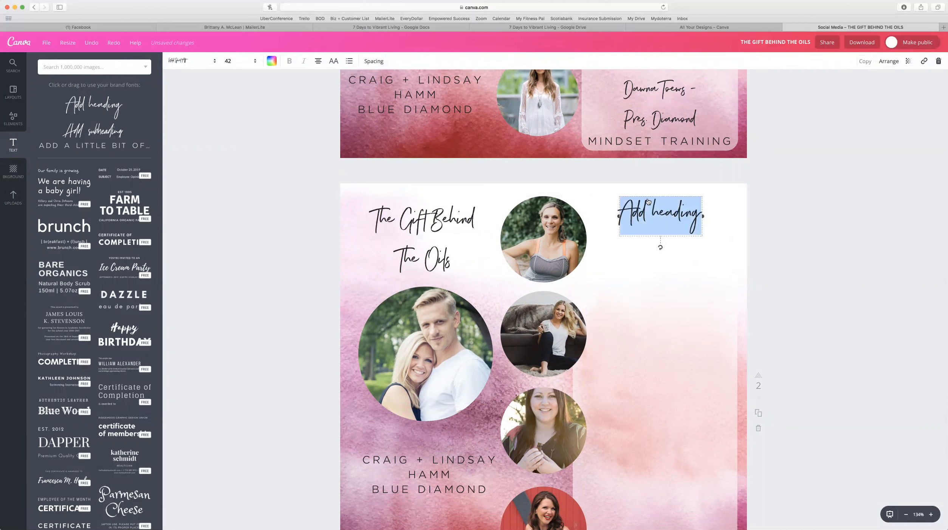
{"action": "left_click_drag", "start_coordinate": [662, 228], "coordinate": [646, 268]}
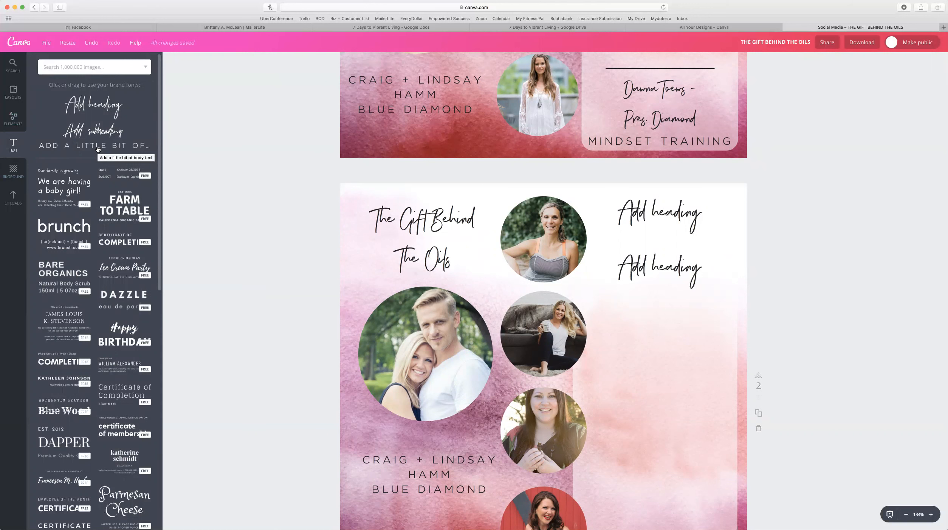
Add a body text box, then clear and remove it.
{"action": "left_click", "coordinate": [98, 148]}
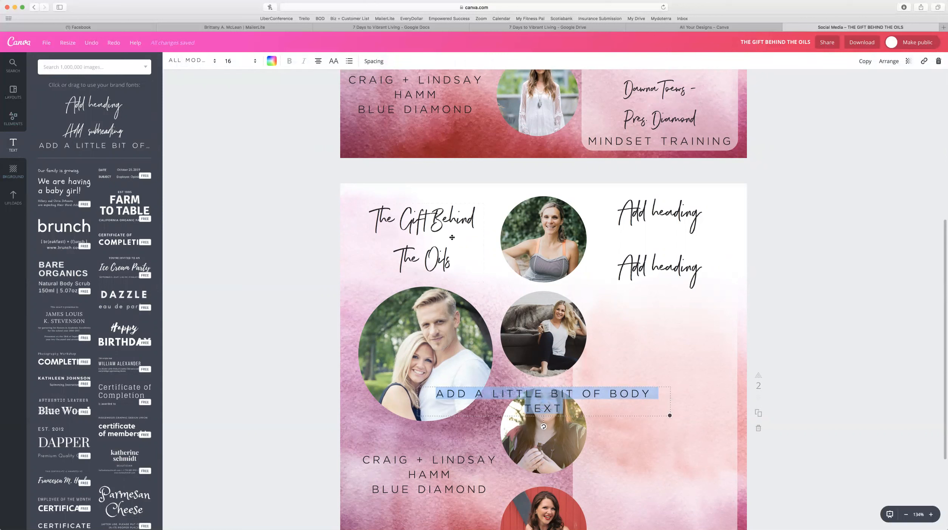
{"action": "key", "text": "BackSpace"}
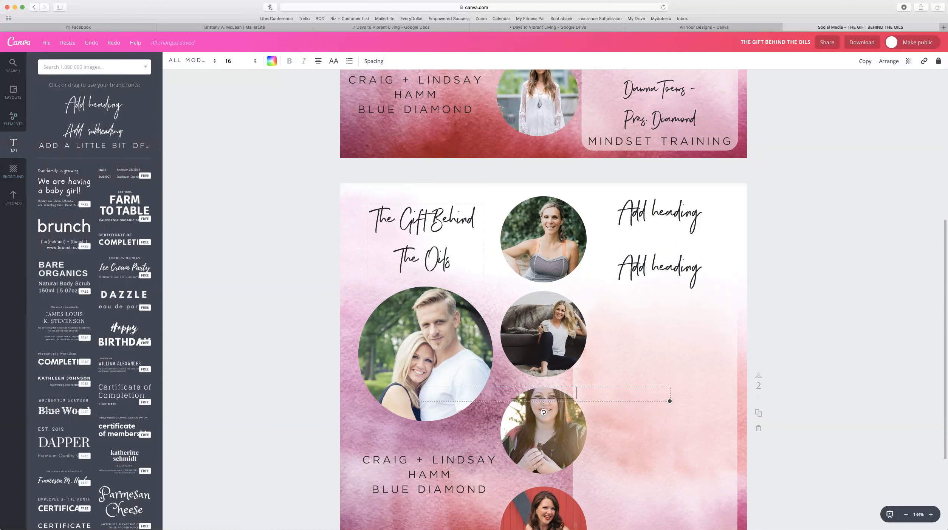
{"action": "left_click", "coordinate": [626, 408]}
Move the dashed line under the second heading, set it to Arialle, and extend it with underscores.
{"action": "left_click_drag", "start_coordinate": [557, 399], "coordinate": [672, 309]}
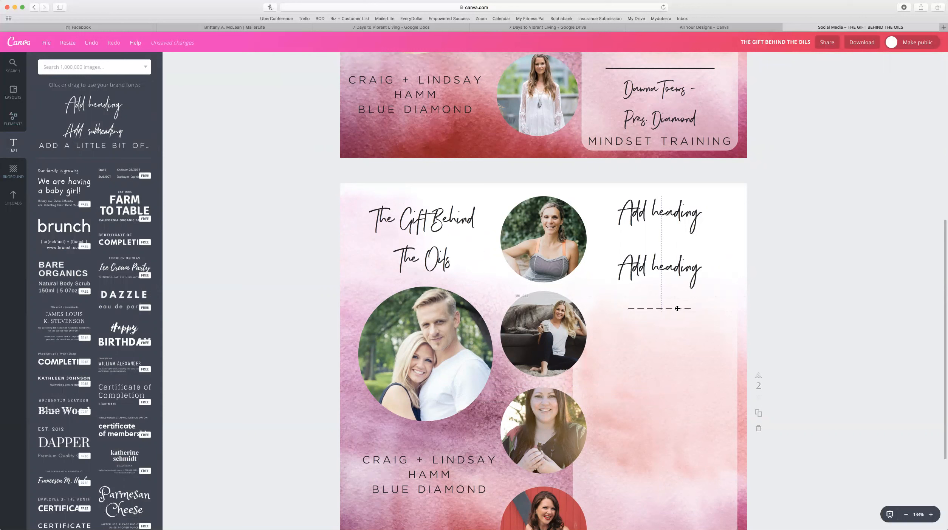
{"action": "left_click", "coordinate": [699, 307]}
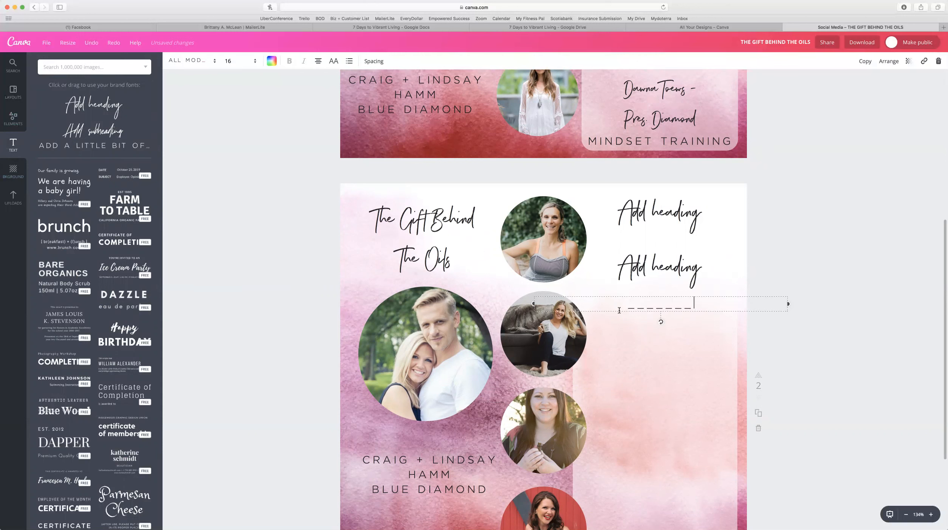
{"action": "left_click_drag", "start_coordinate": [697, 307], "coordinate": [619, 307]}
{"action": "left_click", "coordinate": [195, 62]}
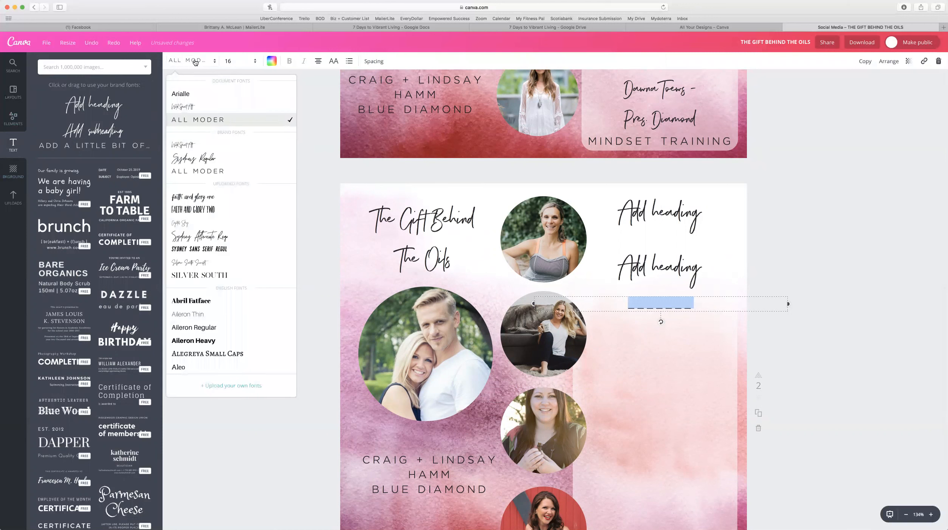
{"action": "left_click", "coordinate": [184, 94]}
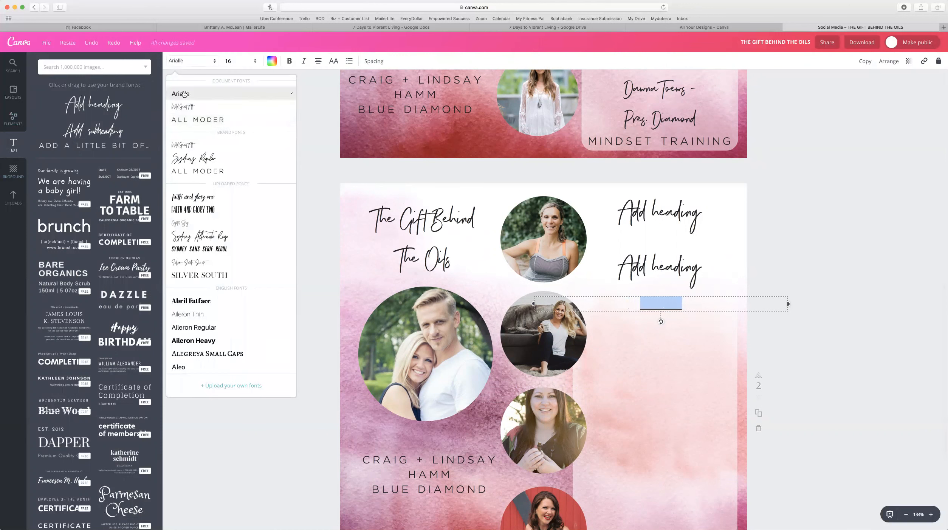
{"action": "left_click", "coordinate": [699, 304]}
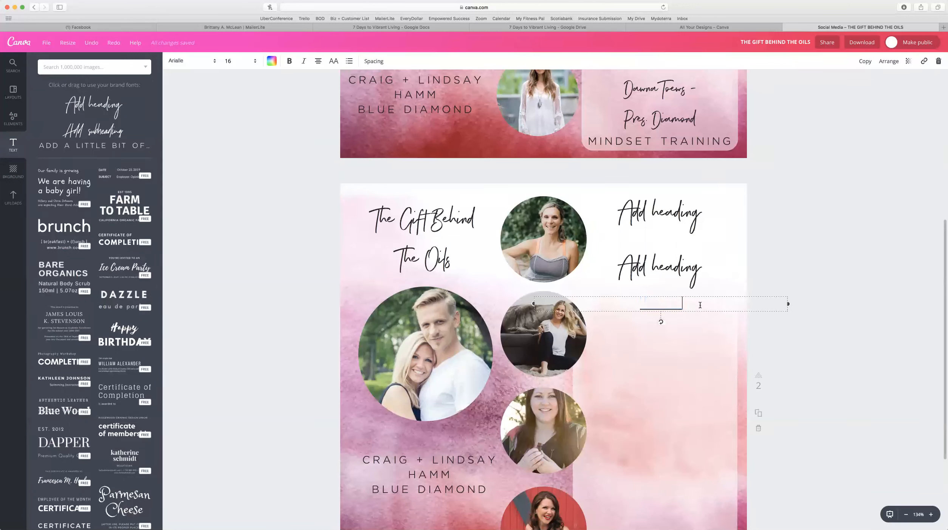
{"action": "type", "text": "_______"}
{"action": "key", "text": "Escape"}
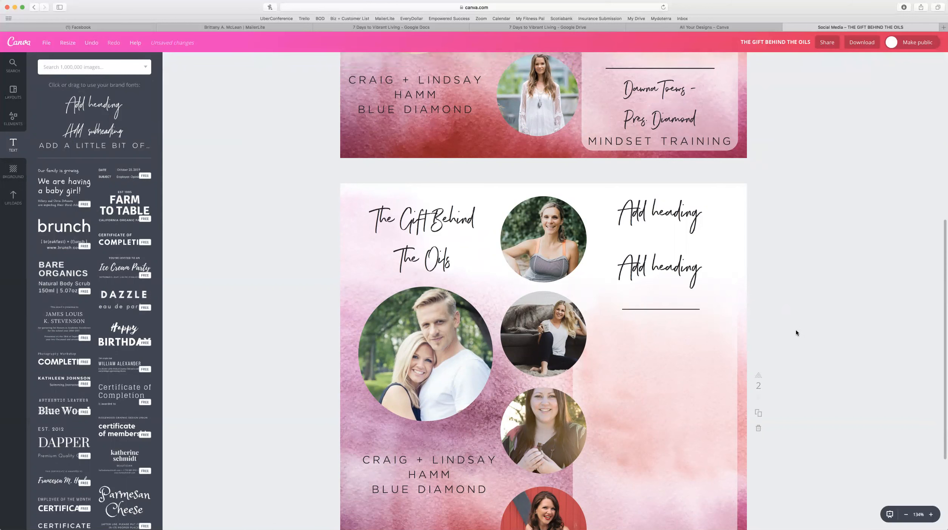
Compare page 2 against page 1, then close the flyer's Safari tab.
{"action": "scroll", "coordinate": [796, 333], "scroll_direction": "up", "scroll_amount": 5}
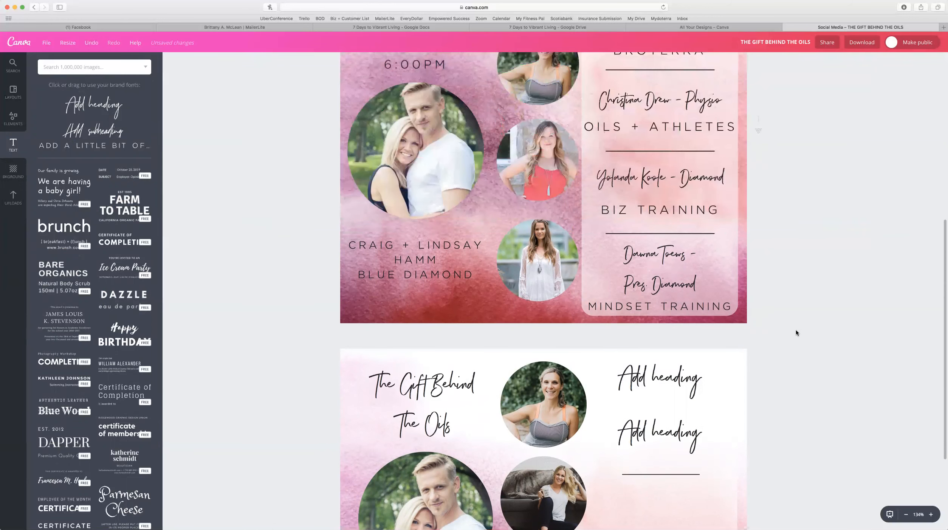
{"action": "scroll", "coordinate": [796, 332], "scroll_direction": "up", "scroll_amount": 5}
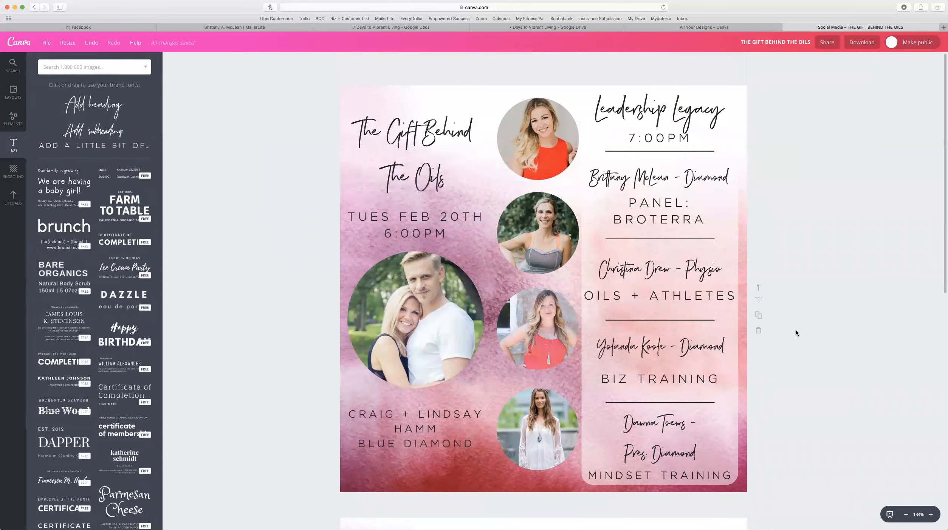
{"action": "scroll", "coordinate": [792, 329], "scroll_direction": "down", "scroll_amount": 1}
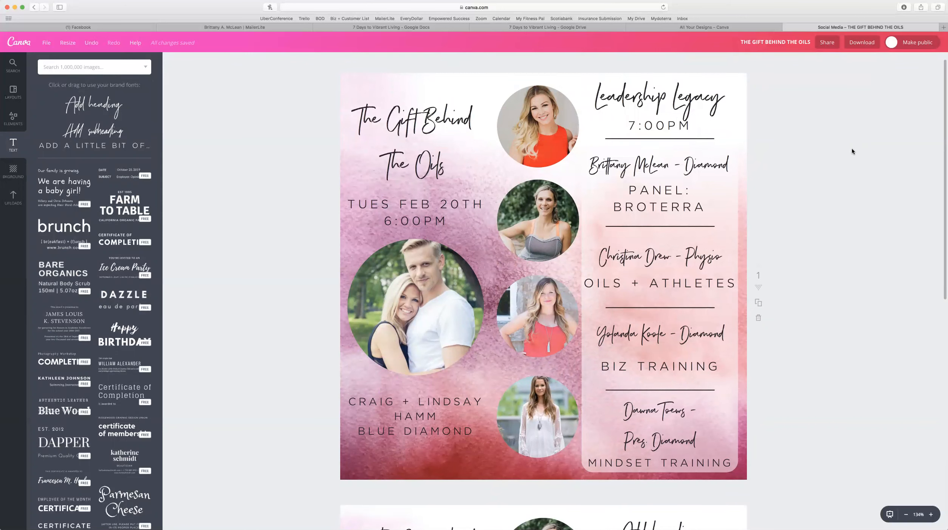
{"action": "scroll", "coordinate": [851, 151], "scroll_direction": "down", "scroll_amount": 2}
{"action": "scroll", "coordinate": [851, 148], "scroll_direction": "down", "scroll_amount": 2}
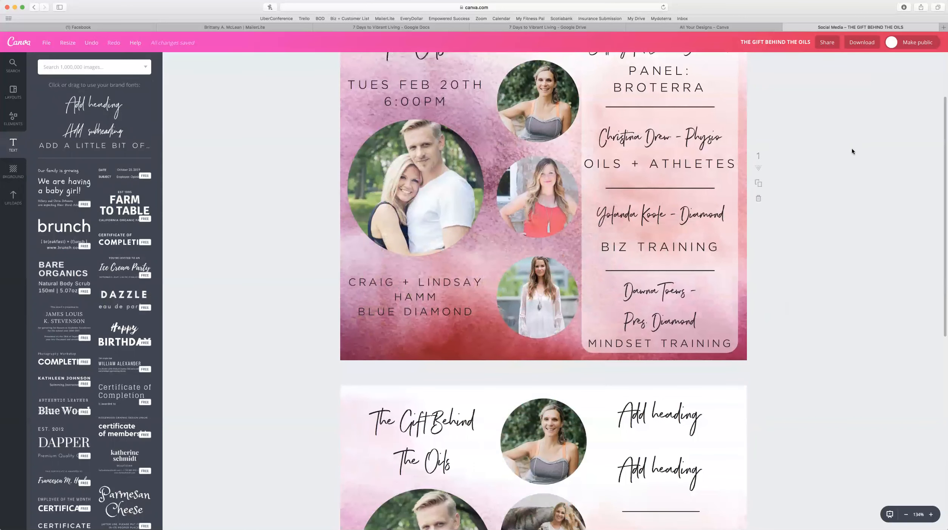
{"action": "scroll", "coordinate": [835, 151], "scroll_direction": "down", "scroll_amount": 6}
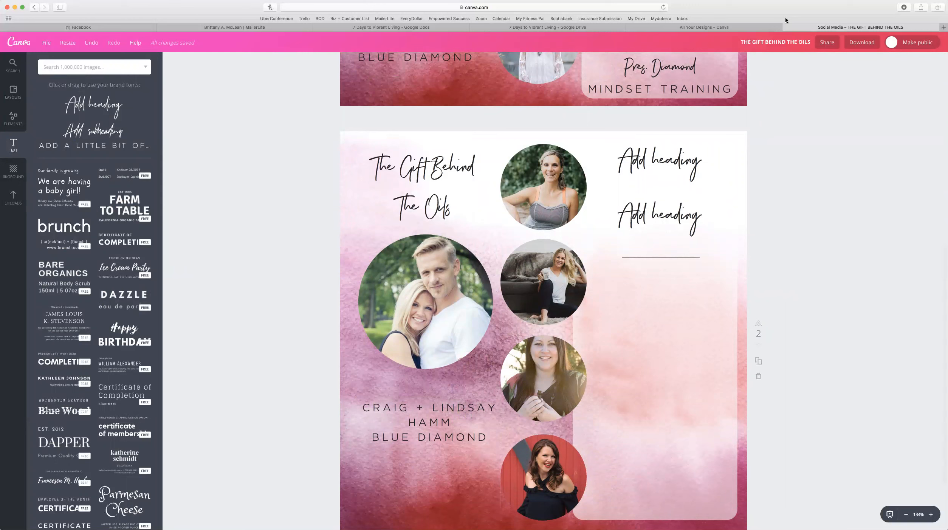
{"action": "left_click", "coordinate": [786, 27]}
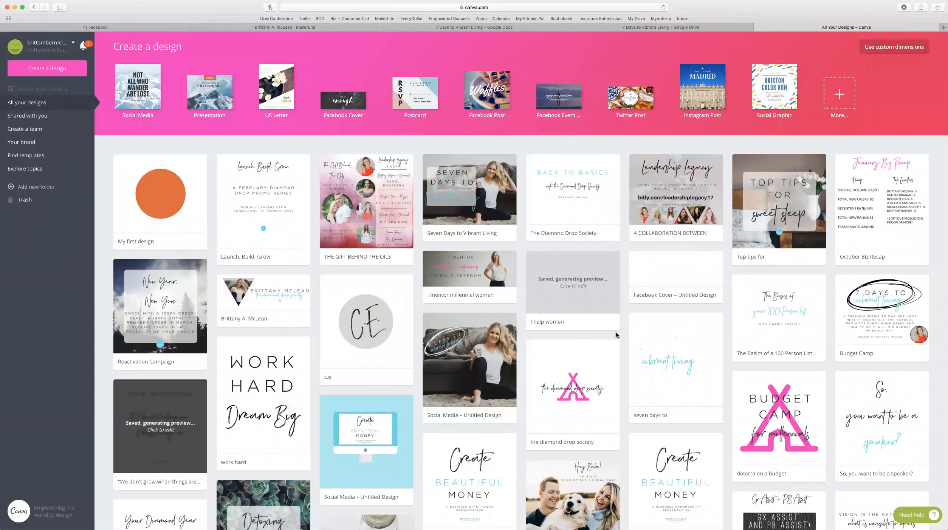
Open the 'A COLLABORATION BETWEEN' design from All your designs.
{"action": "left_click", "coordinate": [693, 184]}
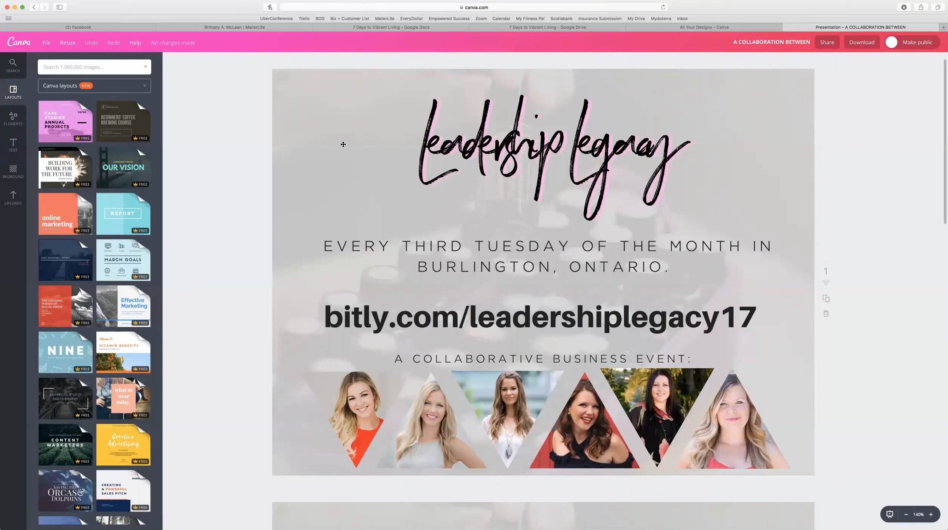
Shift the translucent overlay, bring up the Shapes collection, and stretch the overlay to the top-left corner.
{"action": "left_click_drag", "start_coordinate": [275, 75], "coordinate": [312, 113]}
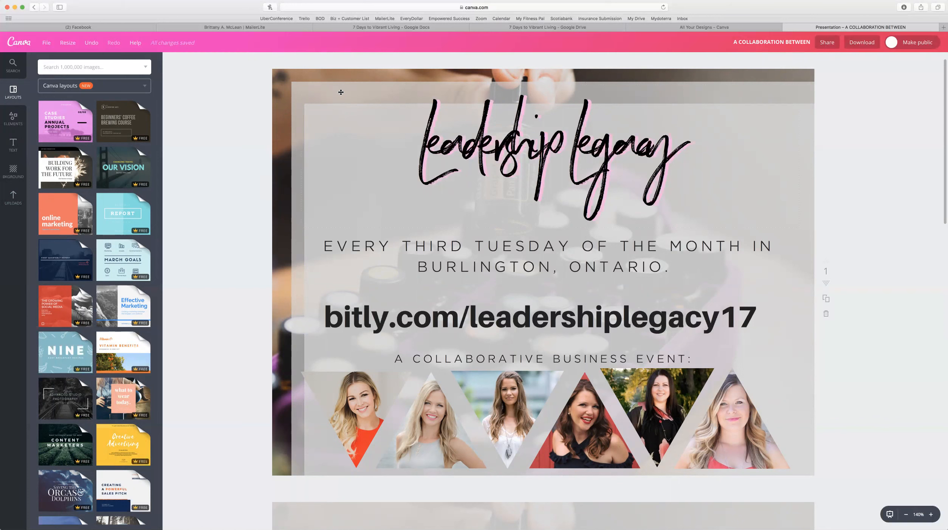
{"action": "left_click", "coordinate": [15, 118]}
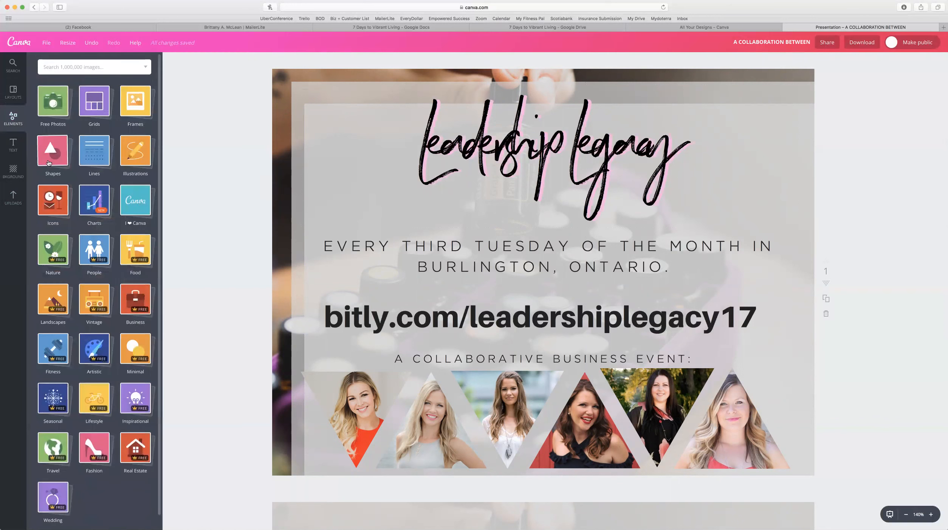
{"action": "left_click", "coordinate": [52, 157]}
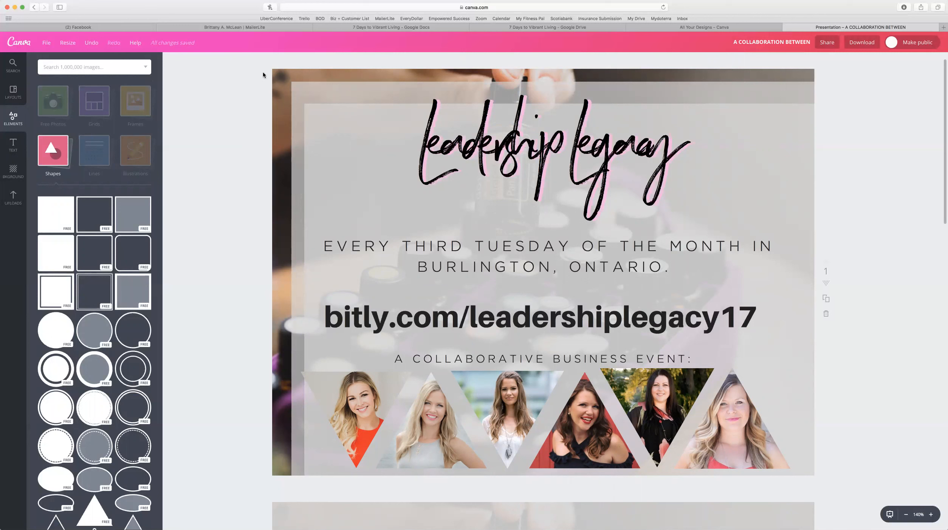
{"action": "left_click_drag", "start_coordinate": [262, 70], "coordinate": [265, 73]}
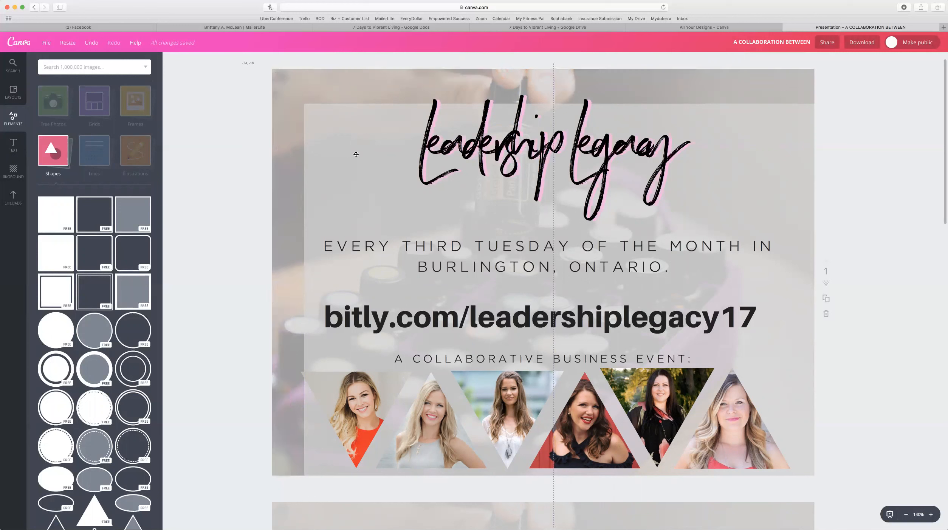
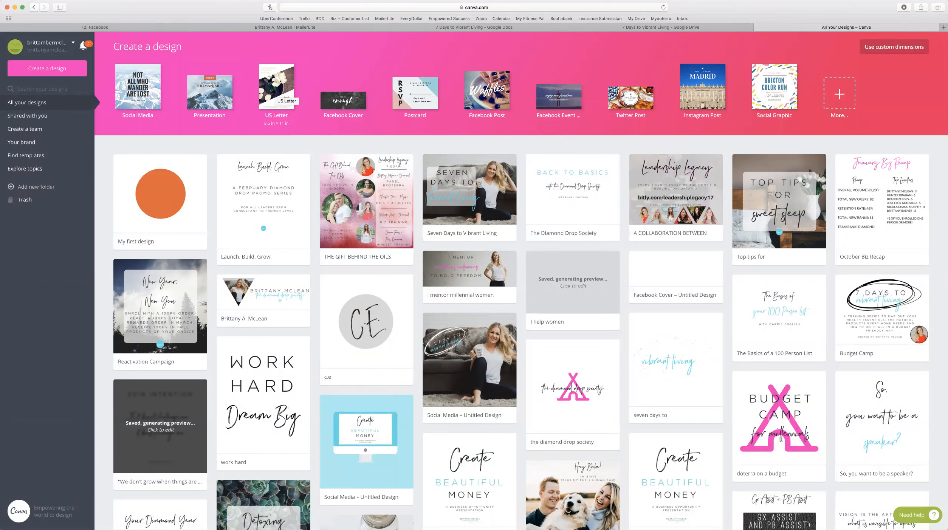
{"action": "left_click", "coordinate": [837, 102]}
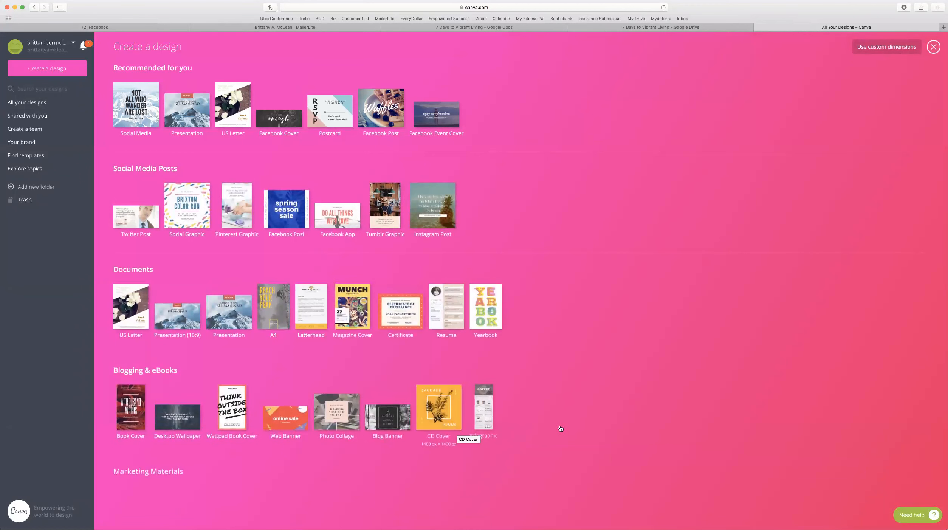
{"action": "scroll", "coordinate": [561, 427], "scroll_direction": "down", "scroll_amount": 3}
{"action": "scroll", "coordinate": [560, 427], "scroll_direction": "down", "scroll_amount": 1}
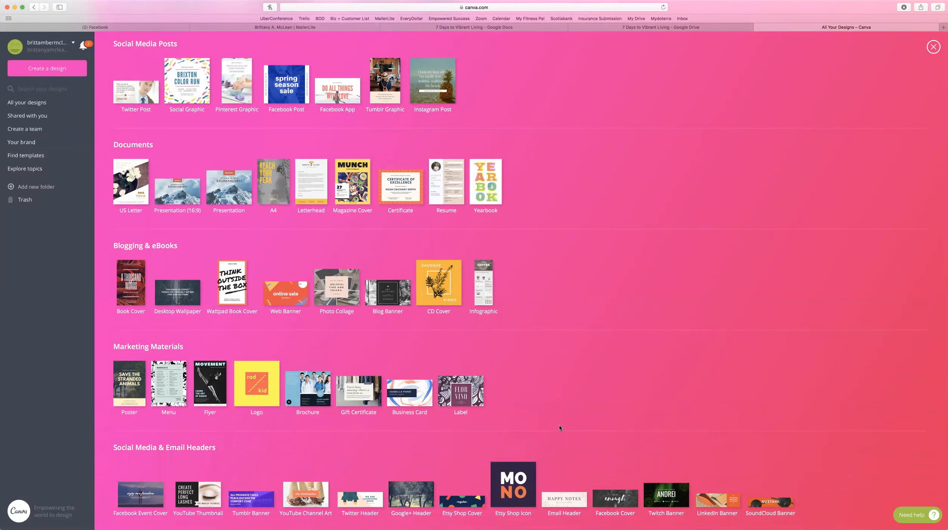
{"action": "scroll", "coordinate": [560, 427], "scroll_direction": "down", "scroll_amount": 4}
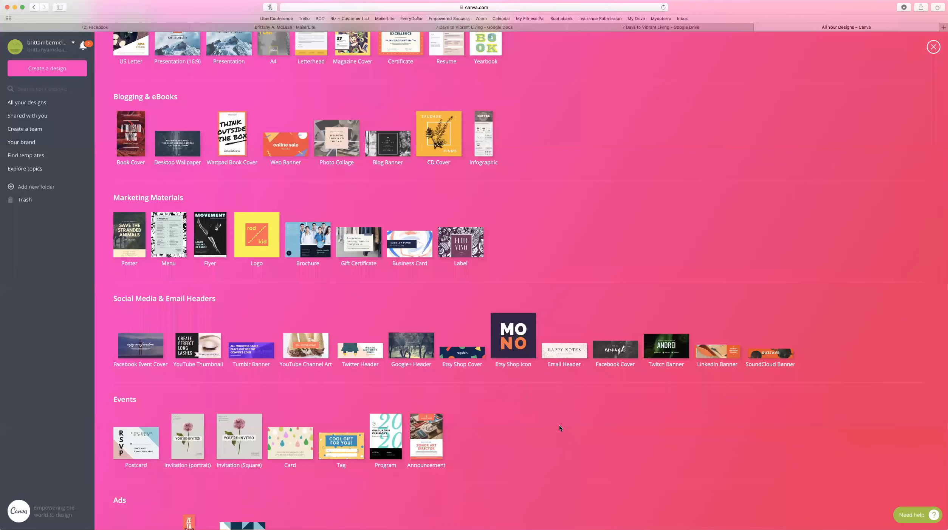
{"action": "scroll", "coordinate": [560, 428], "scroll_direction": "down", "scroll_amount": 2}
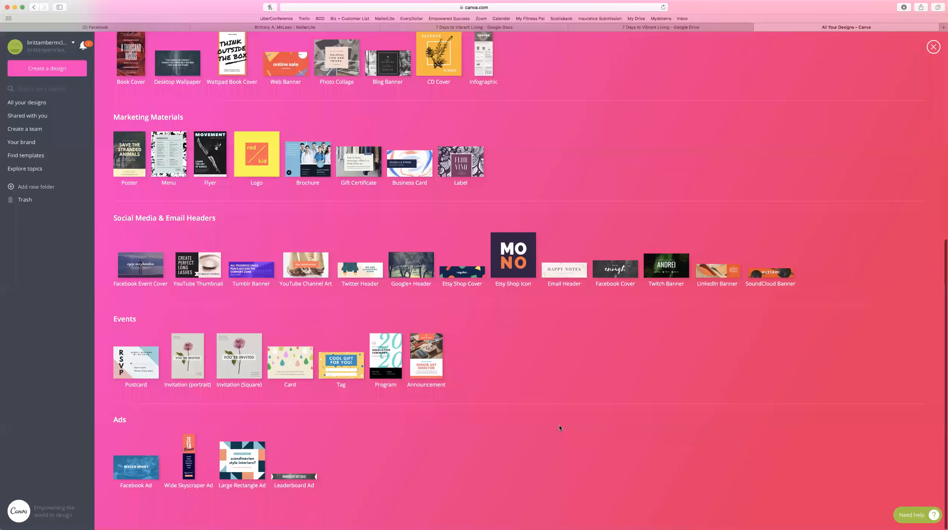
{"action": "scroll", "coordinate": [560, 427], "scroll_direction": "up", "scroll_amount": 10}
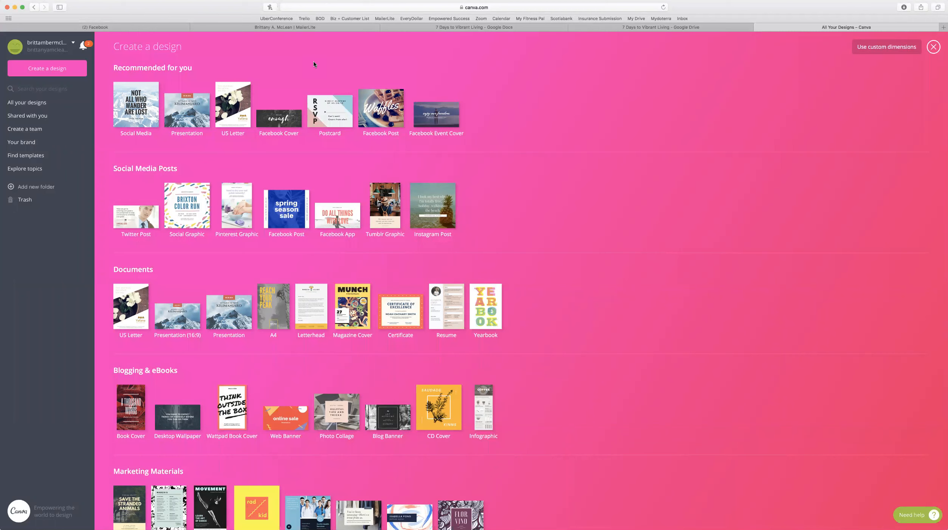
{"action": "left_click", "coordinate": [43, 105]}
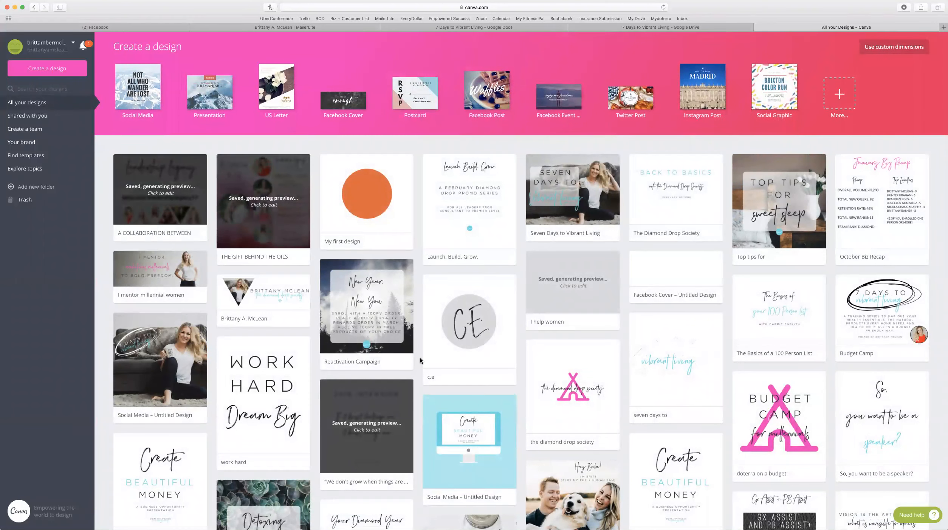
Briefly view and close the Facebook cover design, then open 'Copy of toxin free living'.
{"action": "scroll", "coordinate": [420, 360], "scroll_direction": "down", "scroll_amount": 3}
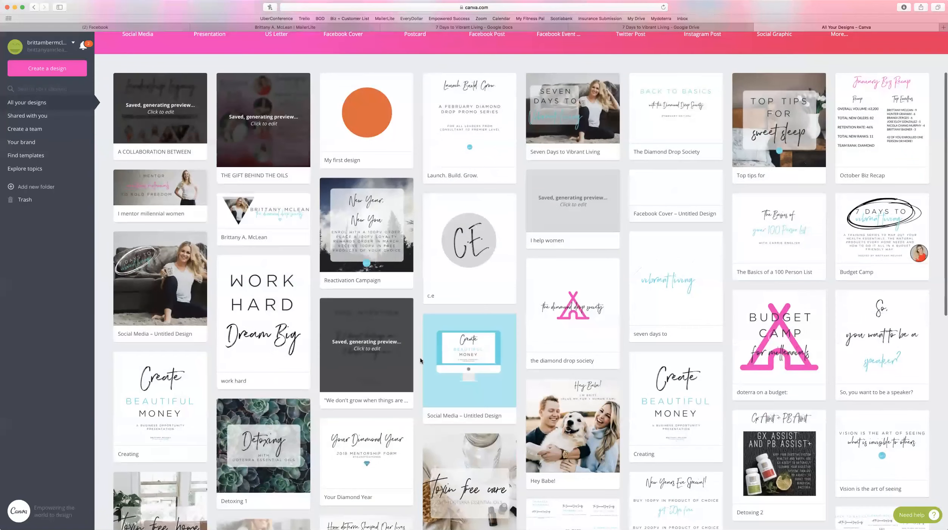
{"action": "scroll", "coordinate": [420, 357], "scroll_direction": "down", "scroll_amount": 1}
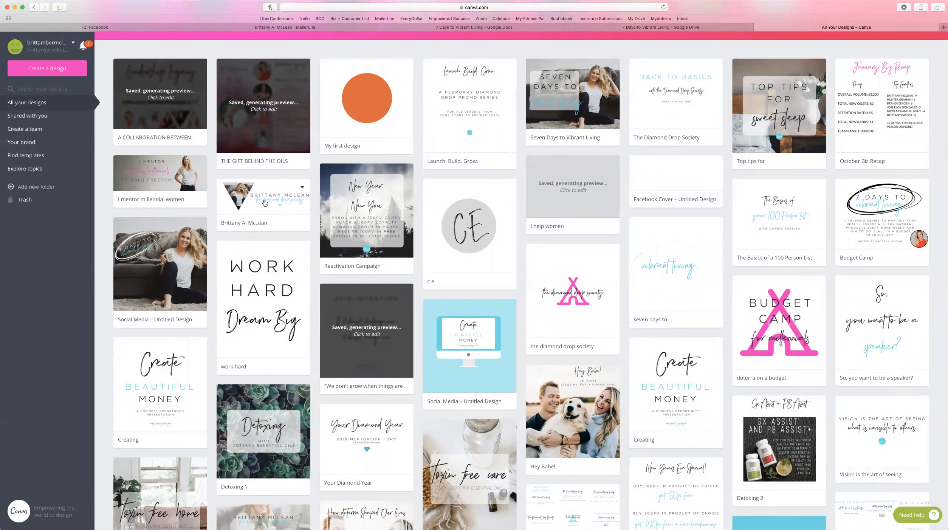
{"action": "left_click", "coordinate": [264, 203]}
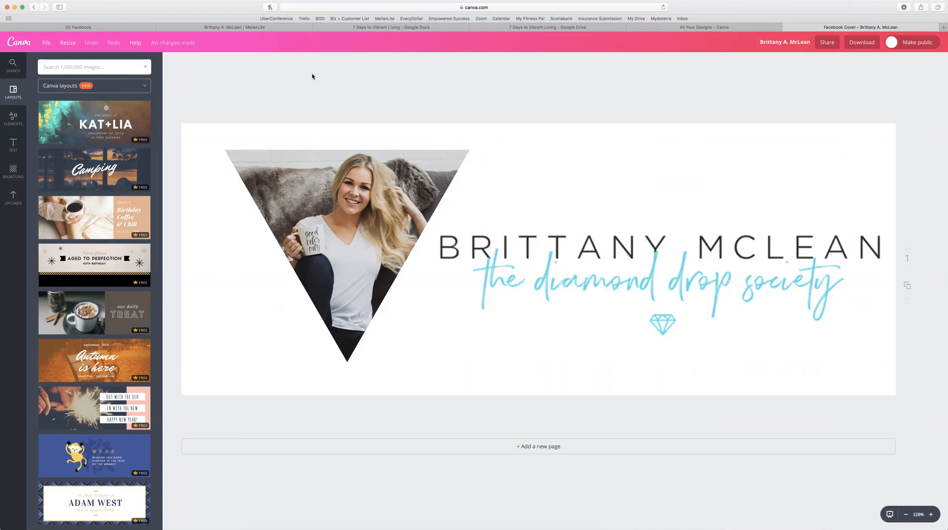
{"action": "left_click", "coordinate": [789, 29]}
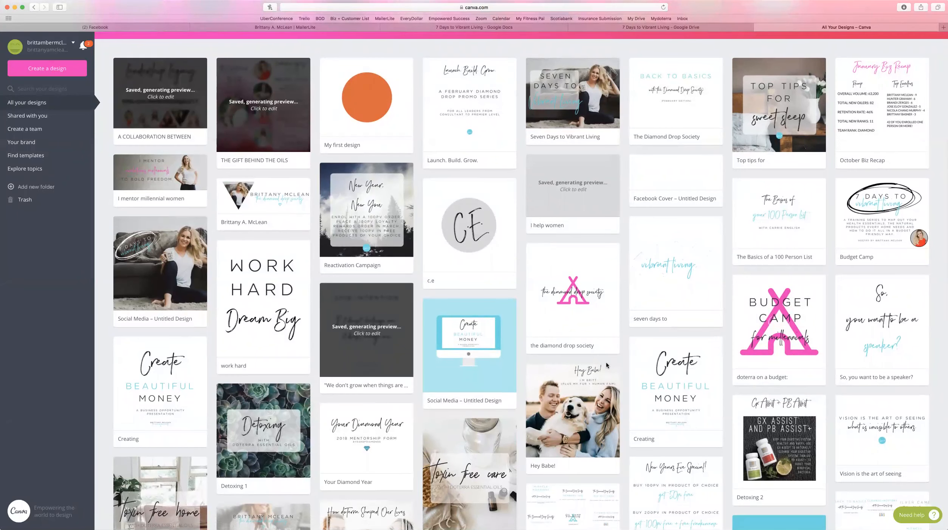
{"action": "scroll", "coordinate": [606, 361], "scroll_direction": "down", "scroll_amount": 5}
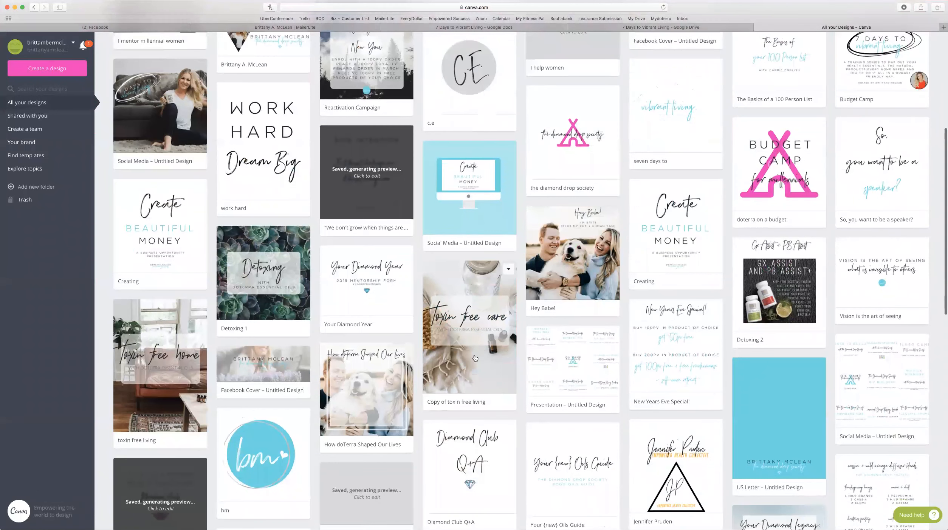
{"action": "left_click", "coordinate": [474, 357]}
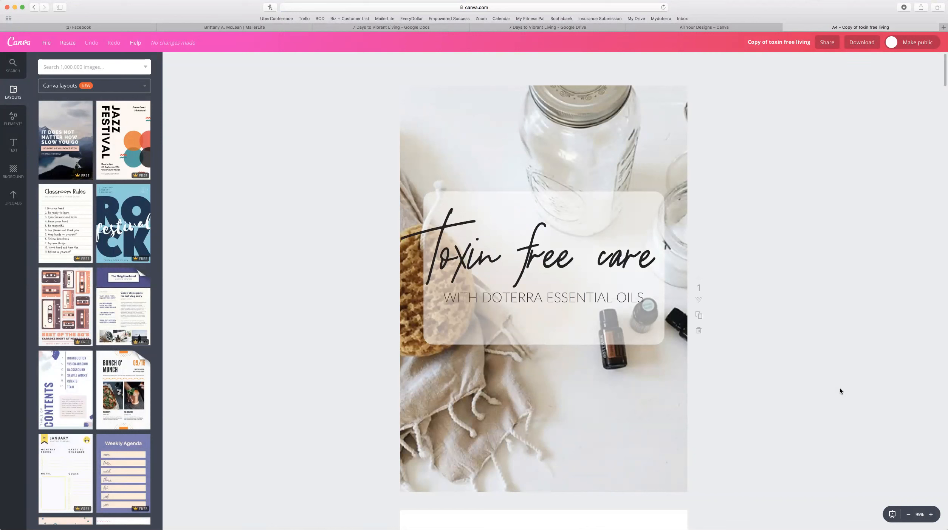
Scroll through every page of the A4 'Toxin free care' design, then close its tab.
{"action": "scroll", "coordinate": [787, 397], "scroll_direction": "down", "scroll_amount": 10}
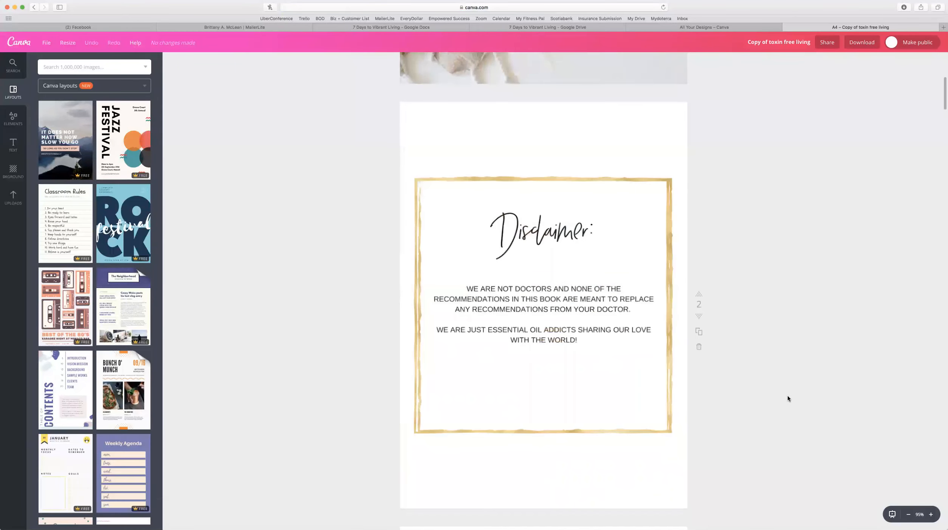
{"action": "scroll", "coordinate": [787, 397], "scroll_direction": "down", "scroll_amount": 10}
{"action": "scroll", "coordinate": [787, 398], "scroll_direction": "down", "scroll_amount": 10}
{"action": "scroll", "coordinate": [787, 398], "scroll_direction": "down", "scroll_amount": 5}
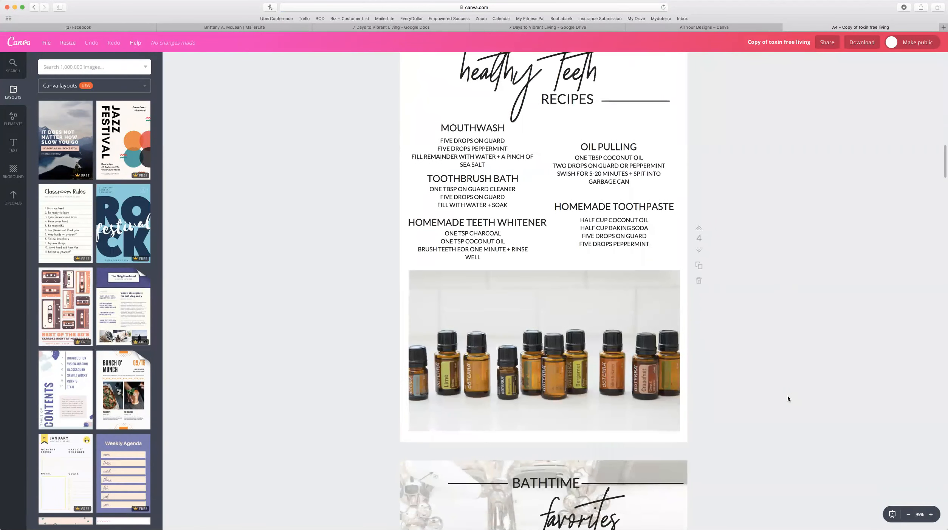
{"action": "scroll", "coordinate": [787, 397], "scroll_direction": "down", "scroll_amount": 13}
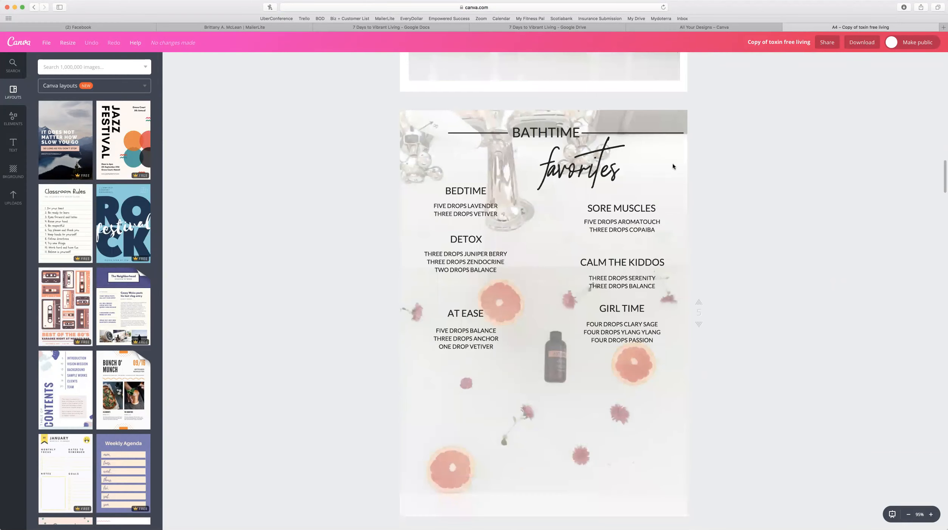
{"action": "scroll", "coordinate": [672, 166], "scroll_direction": "down", "scroll_amount": 10}
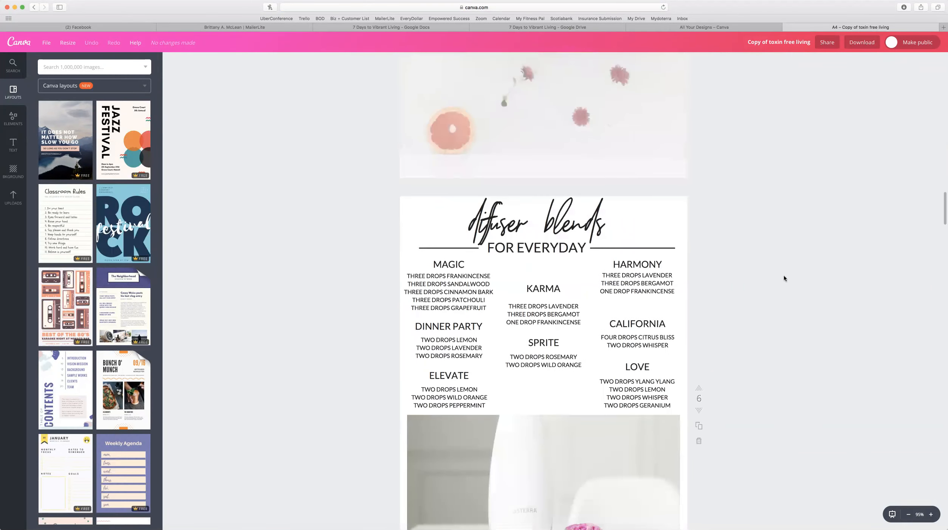
{"action": "scroll", "coordinate": [783, 278], "scroll_direction": "down", "scroll_amount": 10}
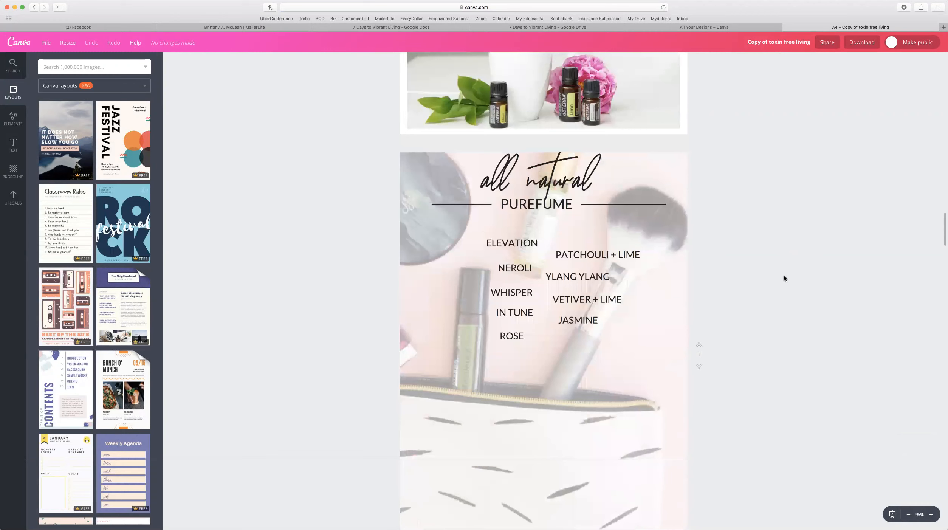
{"action": "scroll", "coordinate": [784, 278], "scroll_direction": "down", "scroll_amount": 2}
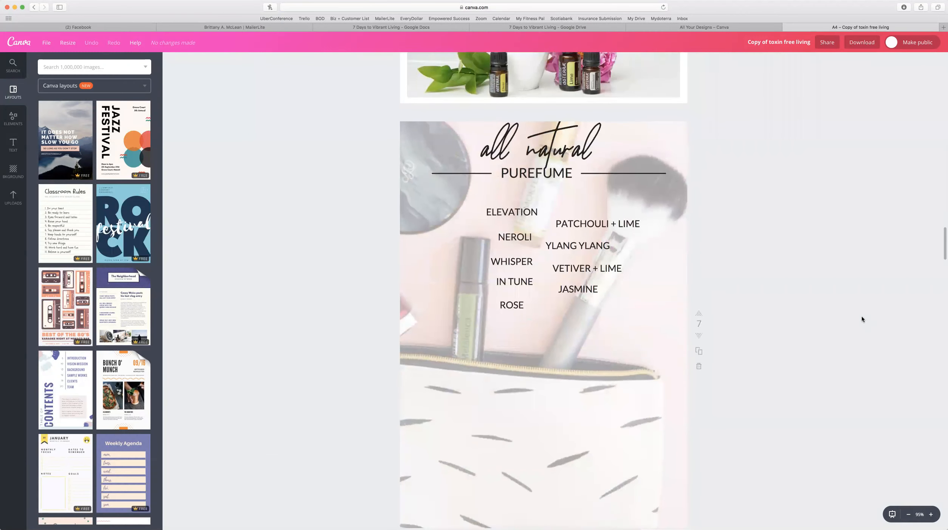
{"action": "scroll", "coordinate": [862, 318], "scroll_direction": "down", "scroll_amount": 15}
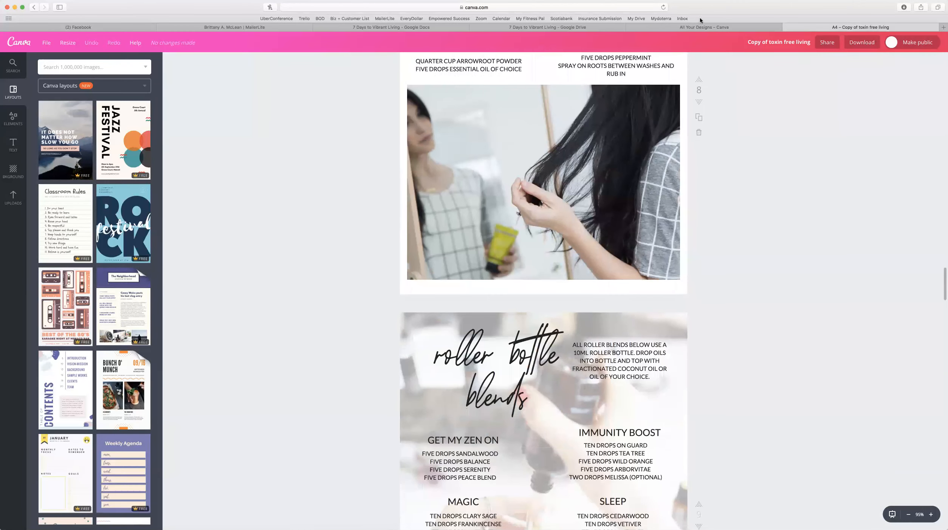
{"action": "left_click", "coordinate": [785, 27]}
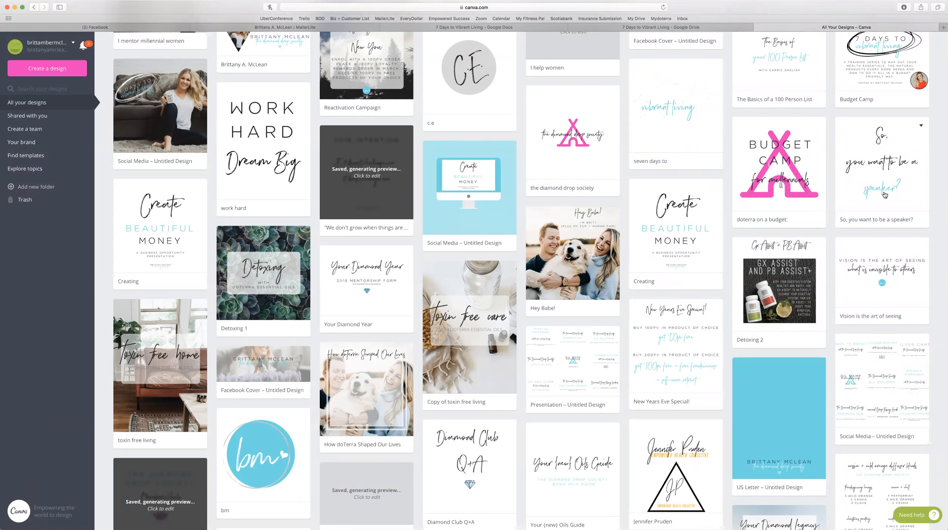
Open the Seven Days to Vibrant Living presentation from the designs list.
{"action": "scroll", "coordinate": [884, 195], "scroll_direction": "up", "scroll_amount": 5}
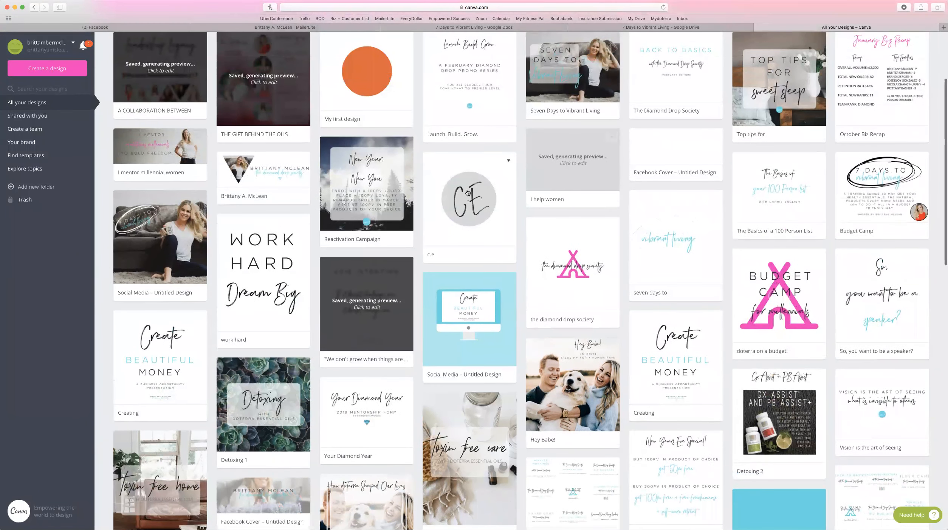
{"action": "scroll", "coordinate": [732, 168], "scroll_direction": "up", "scroll_amount": 3}
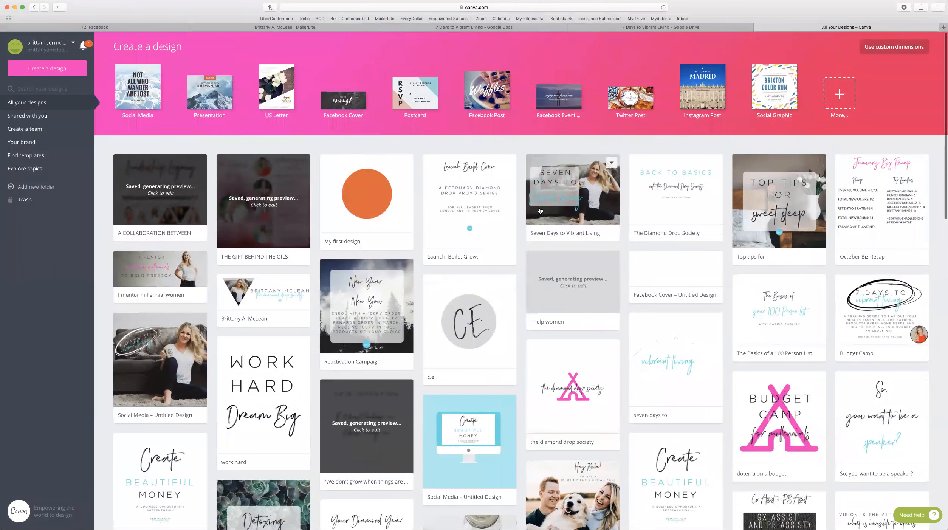
{"action": "left_click", "coordinate": [540, 210]}
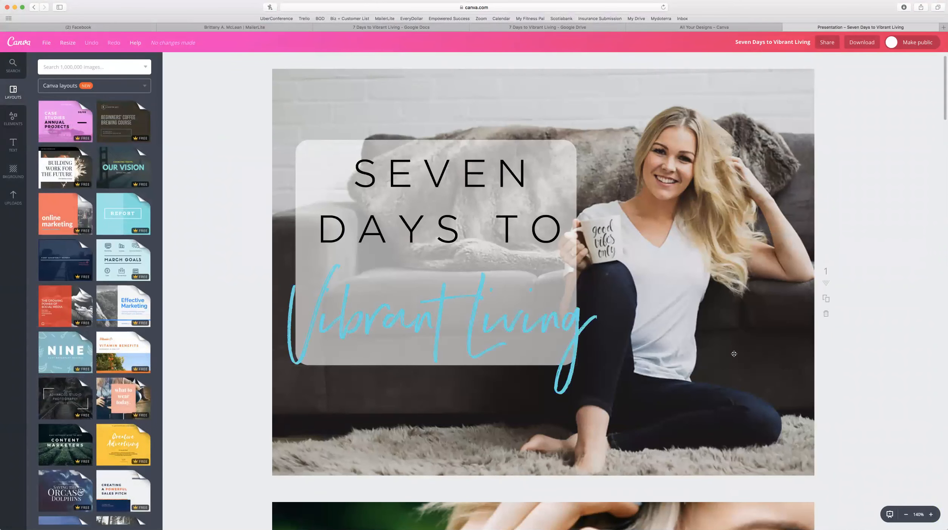
Scroll down to the Day One natural hair care slide and show the uploaded images.
{"action": "scroll", "coordinate": [838, 395], "scroll_direction": "down", "scroll_amount": 3}
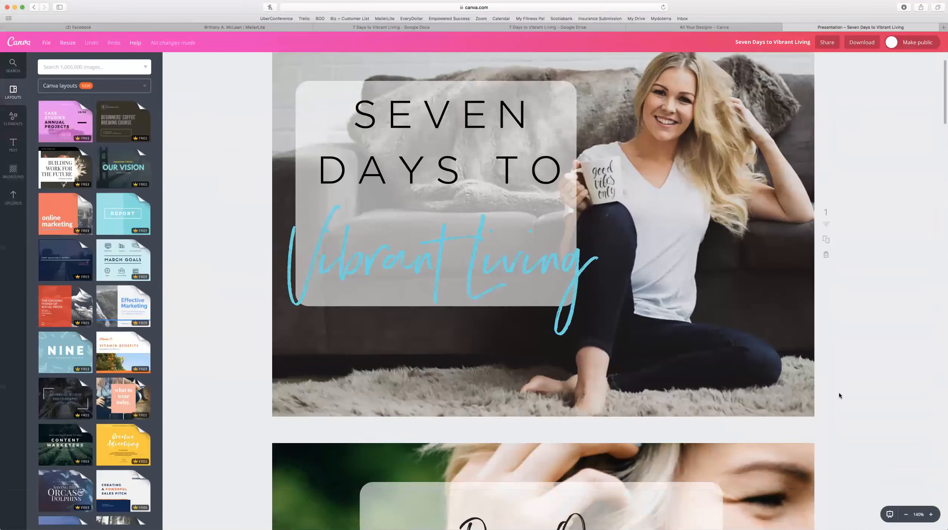
{"action": "scroll", "coordinate": [839, 395], "scroll_direction": "down", "scroll_amount": 5}
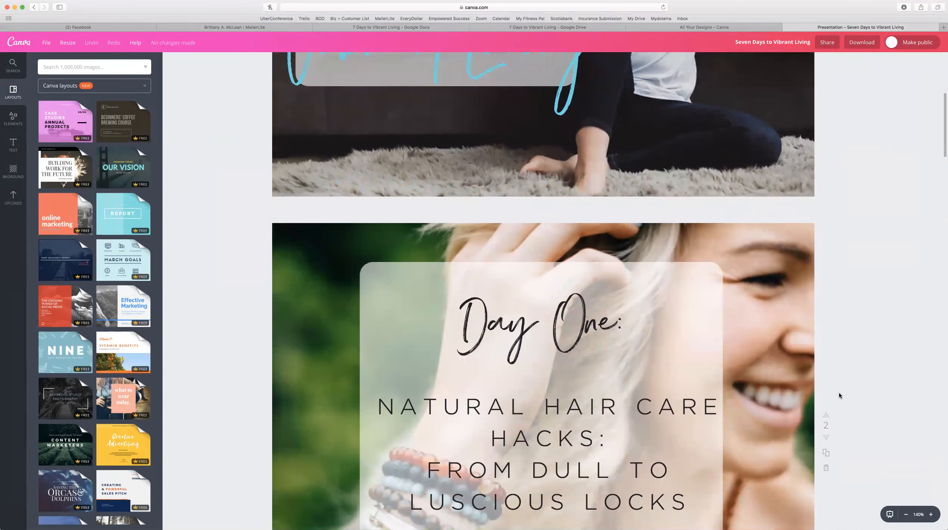
{"action": "scroll", "coordinate": [838, 395], "scroll_direction": "down", "scroll_amount": 3}
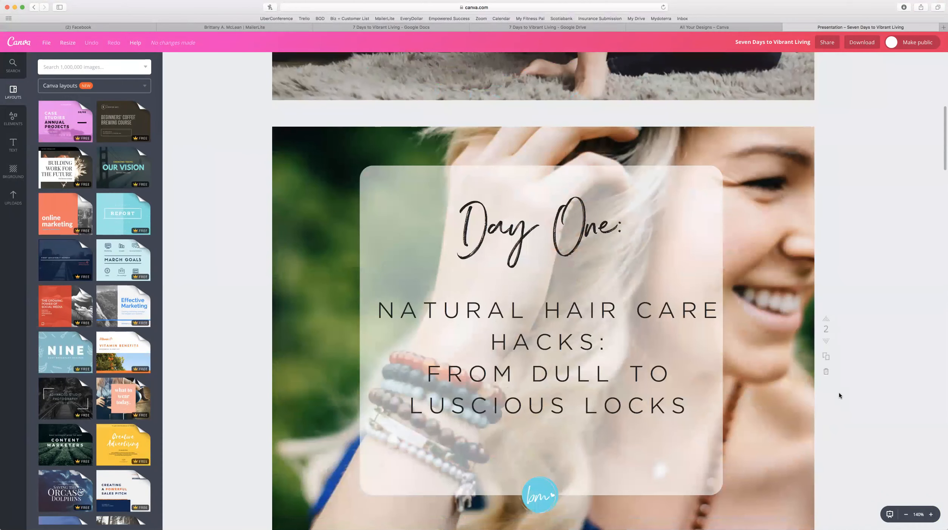
{"action": "scroll", "coordinate": [839, 395], "scroll_direction": "down", "scroll_amount": 1}
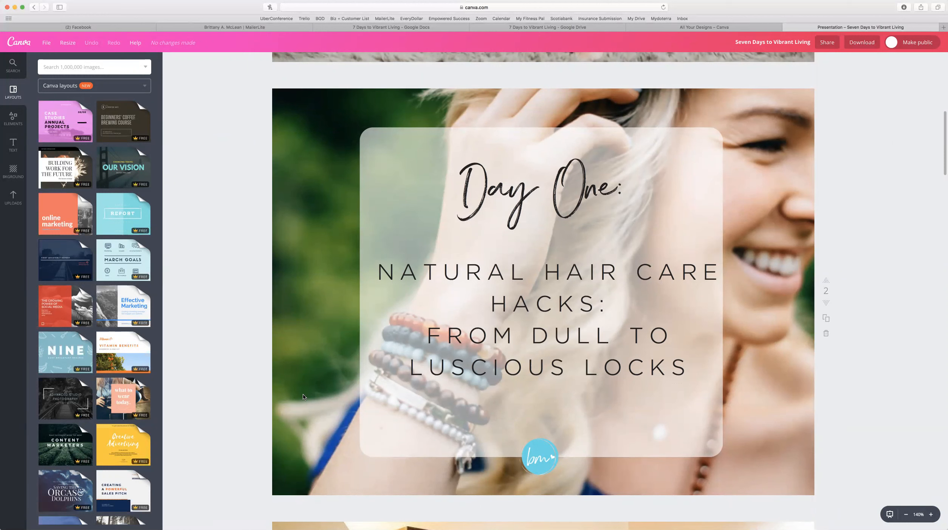
{"action": "left_click", "coordinate": [10, 206]}
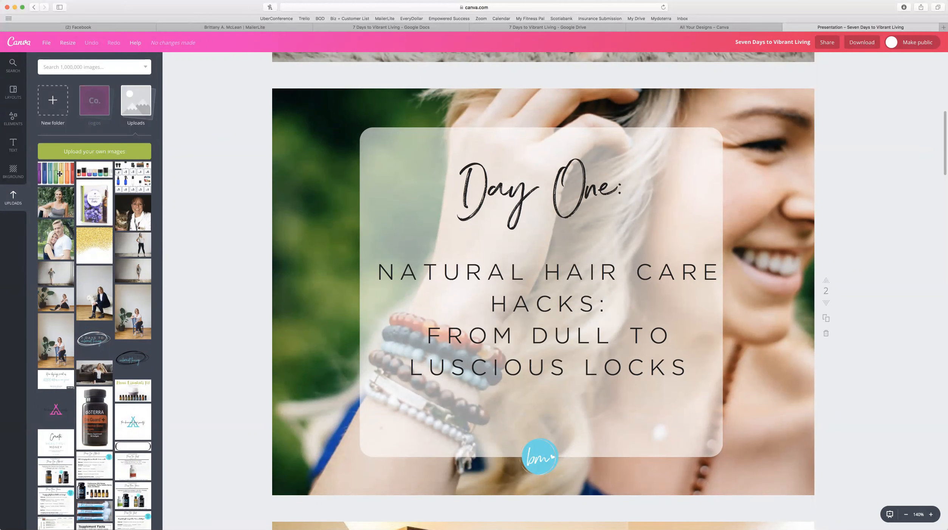
Show the Elements Shapes collection while scrolling the slides from Day One through Day Four.
{"action": "left_click", "coordinate": [7, 122]}
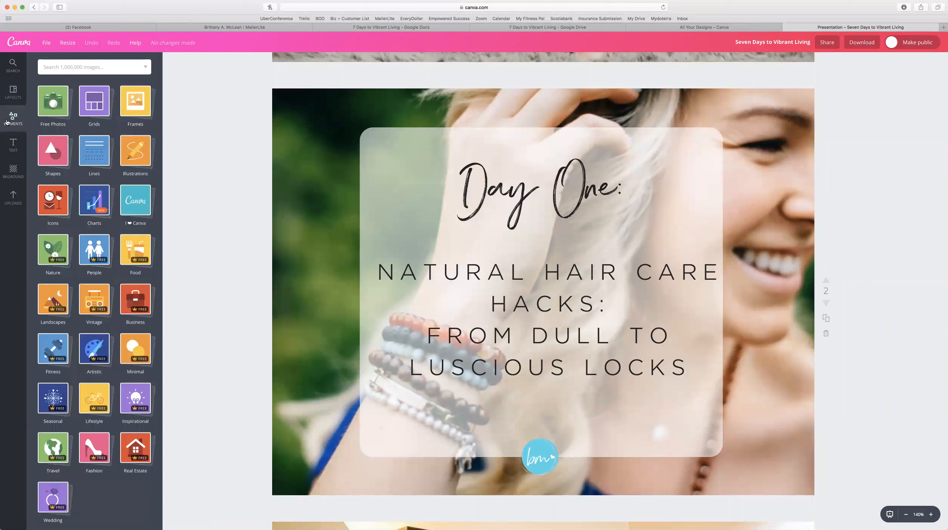
{"action": "left_click", "coordinate": [54, 153]}
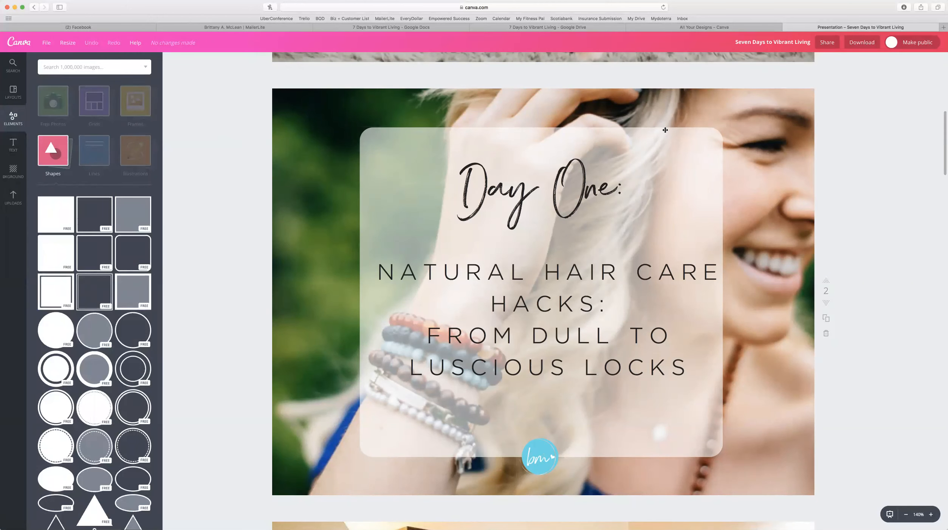
{"action": "scroll", "coordinate": [665, 130], "scroll_direction": "up", "scroll_amount": 5}
{"action": "scroll", "coordinate": [665, 130], "scroll_direction": "down", "scroll_amount": 5}
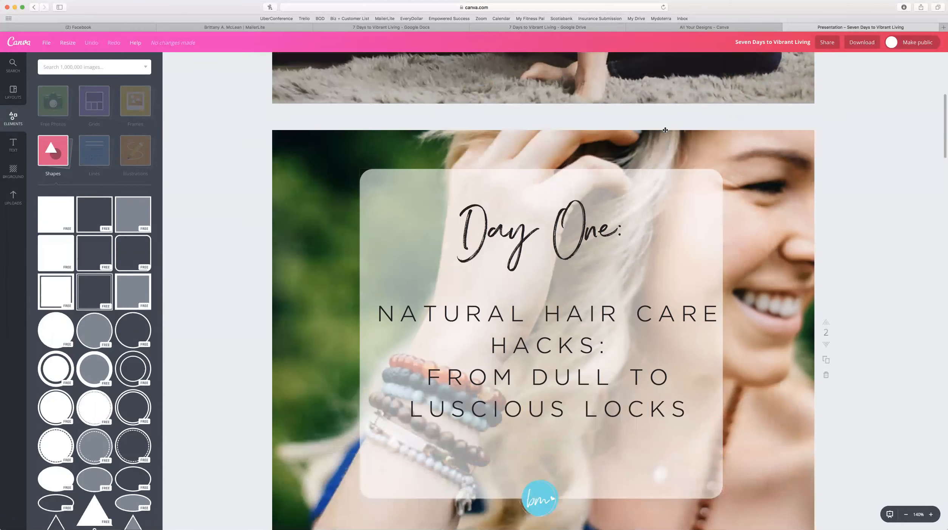
{"action": "scroll", "coordinate": [665, 130], "scroll_direction": "down", "scroll_amount": 20}
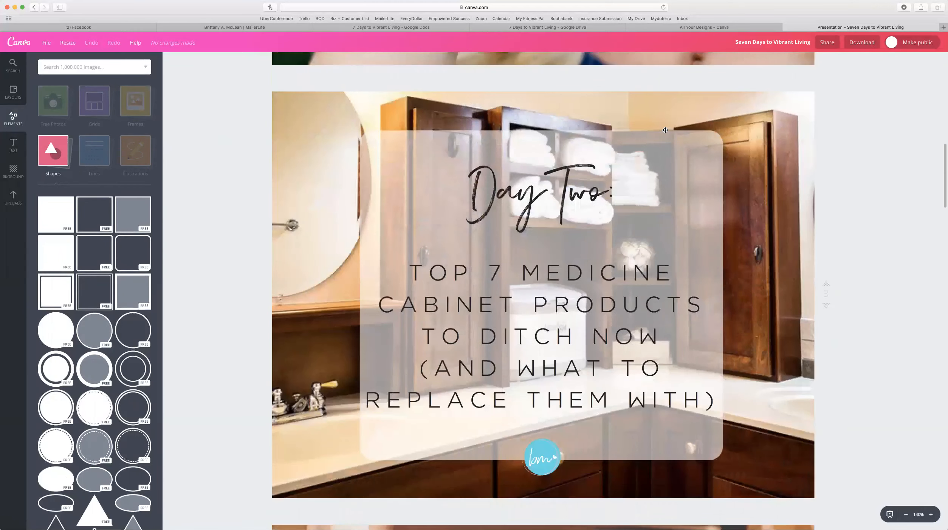
{"action": "scroll", "coordinate": [664, 130], "scroll_direction": "down", "scroll_amount": 10}
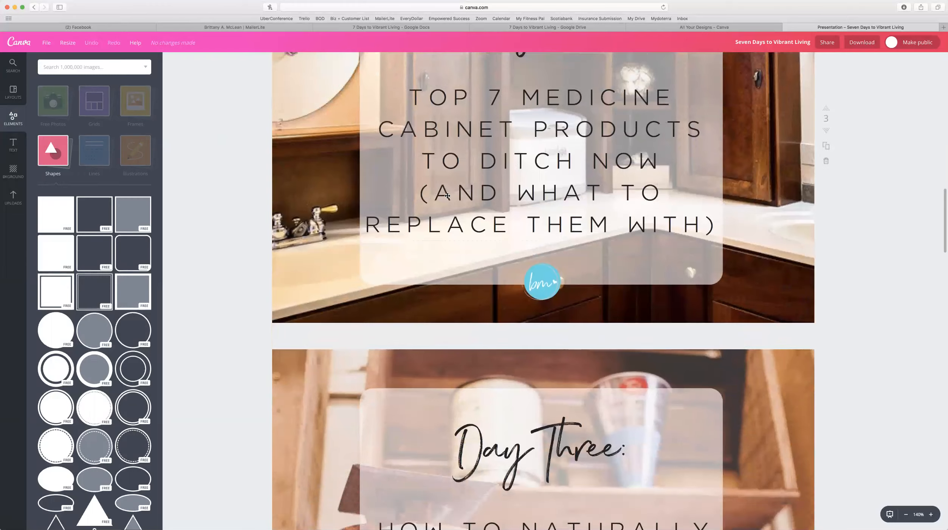
{"action": "scroll", "coordinate": [655, 300], "scroll_direction": "down", "scroll_amount": 8}
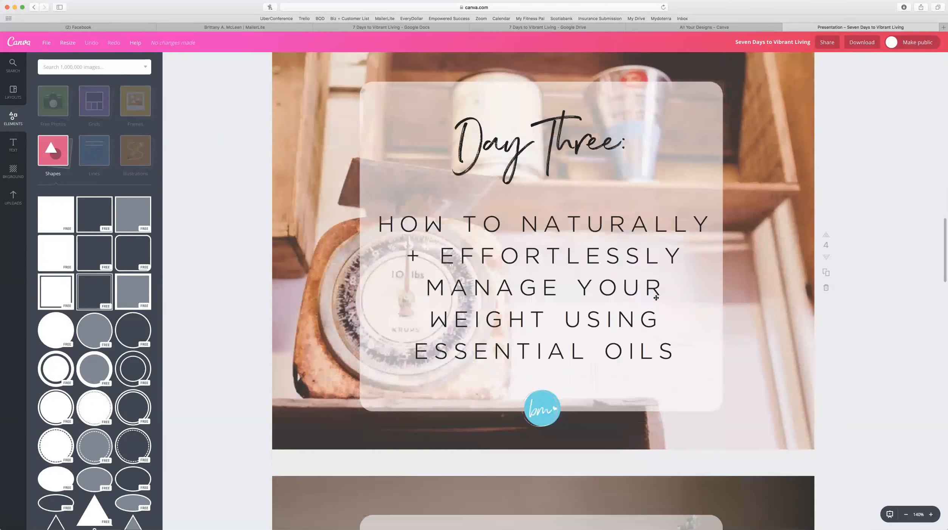
{"action": "scroll", "coordinate": [656, 297], "scroll_direction": "down", "scroll_amount": 15}
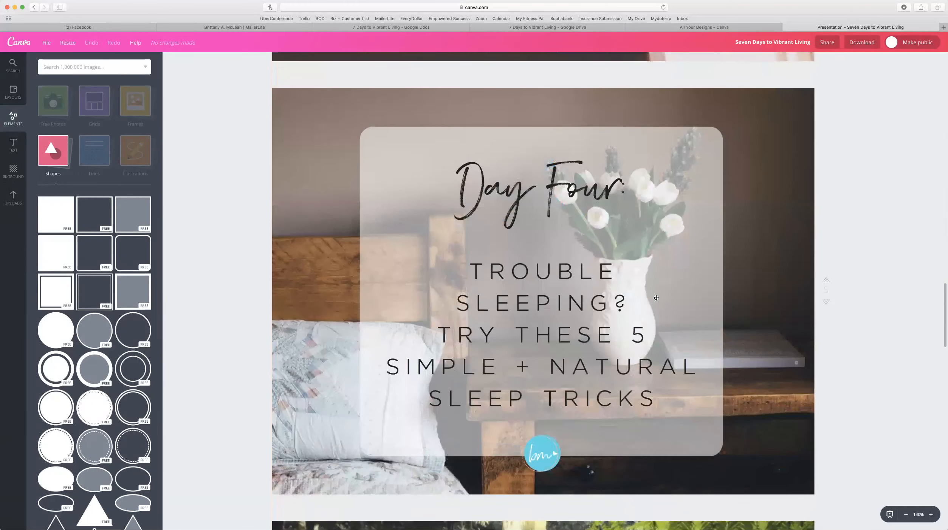
{"action": "scroll", "coordinate": [774, 57], "scroll_direction": "down", "scroll_amount": 10}
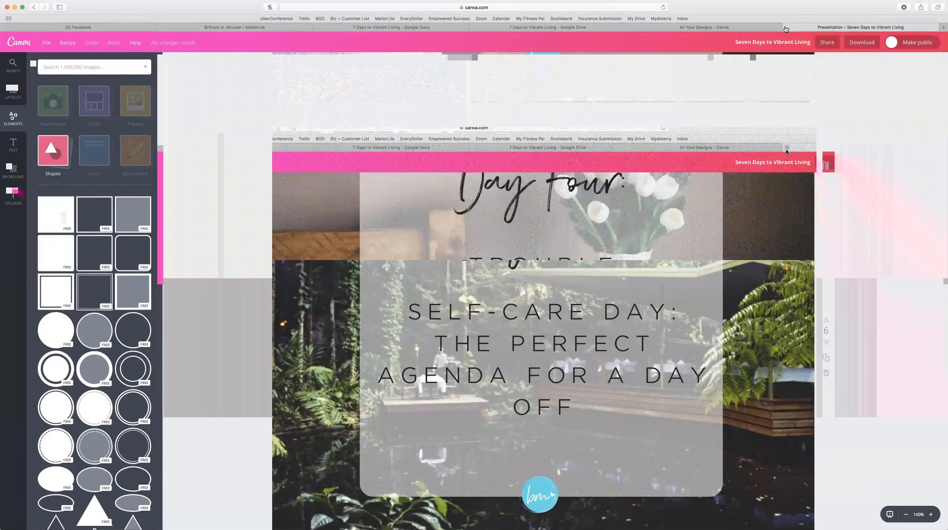
Close the presentation and scroll down All your designs toward the New Executive design.
{"action": "left_click", "coordinate": [786, 27]}
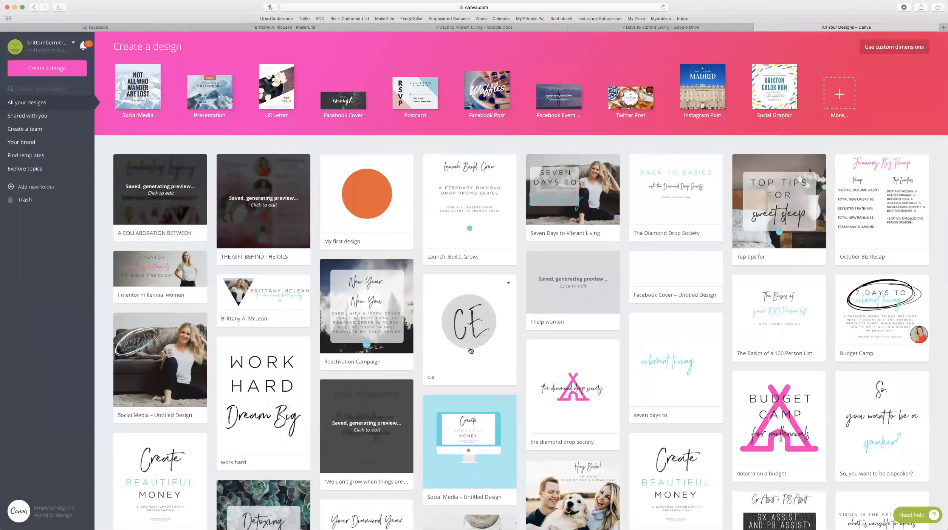
{"action": "scroll", "coordinate": [470, 351], "scroll_direction": "down", "scroll_amount": 6}
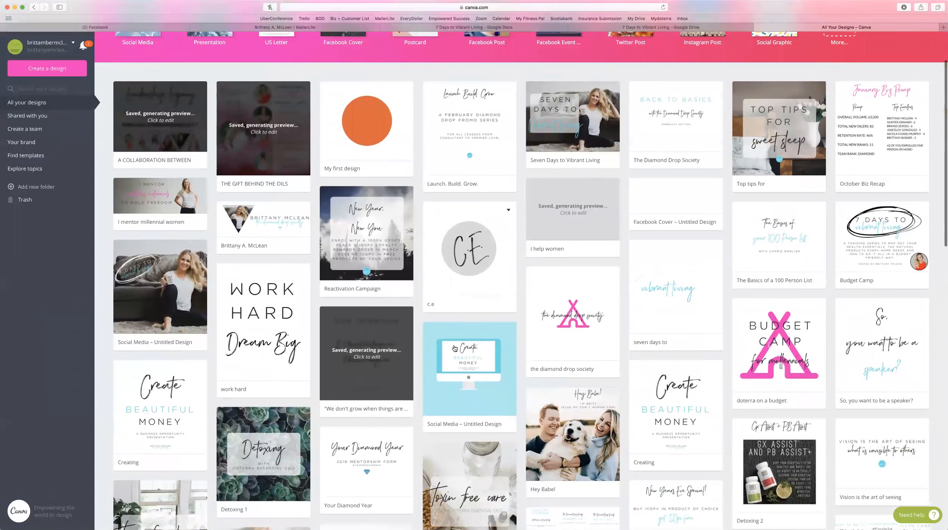
{"action": "scroll", "coordinate": [454, 348], "scroll_direction": "down", "scroll_amount": 2}
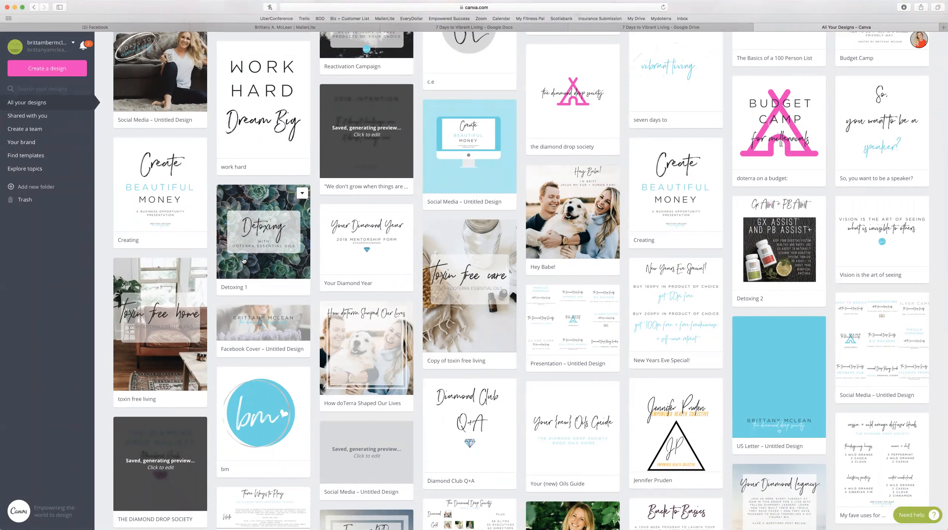
{"action": "scroll", "coordinate": [244, 260], "scroll_direction": "down", "scroll_amount": 5}
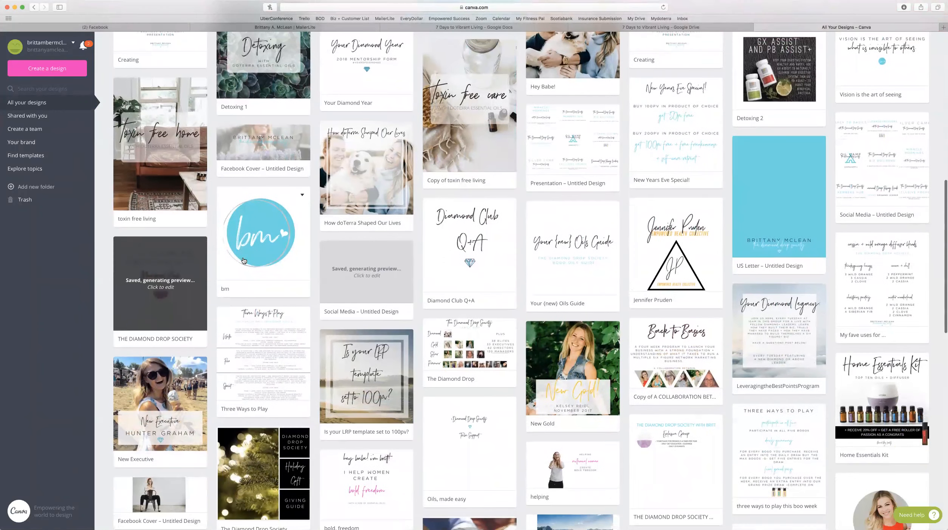
{"action": "scroll", "coordinate": [244, 260], "scroll_direction": "down", "scroll_amount": 3}
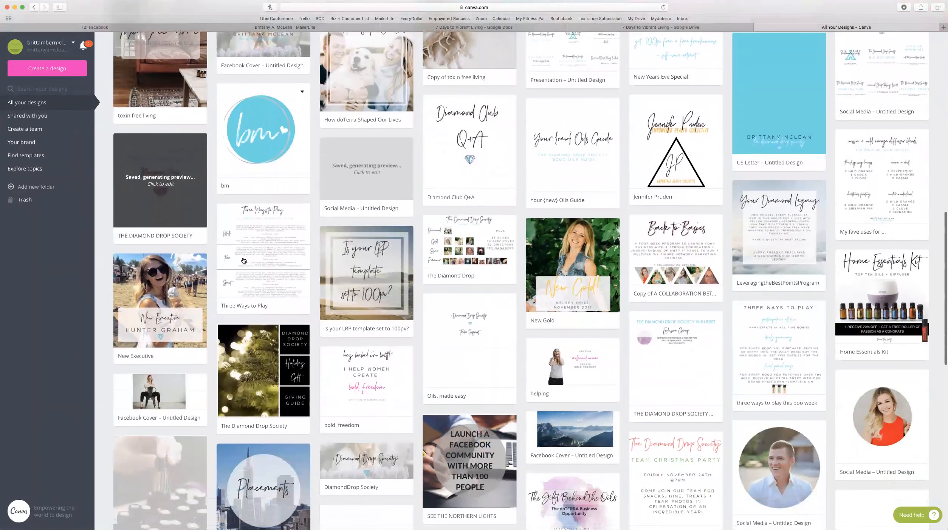
{"action": "scroll", "coordinate": [244, 260], "scroll_direction": "down", "scroll_amount": 2}
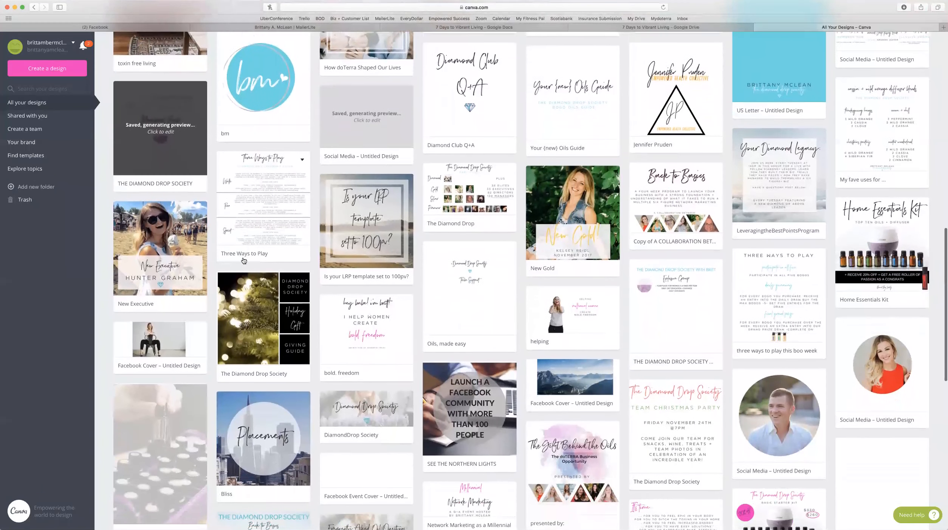
{"action": "scroll", "coordinate": [243, 260], "scroll_direction": "down", "scroll_amount": 2}
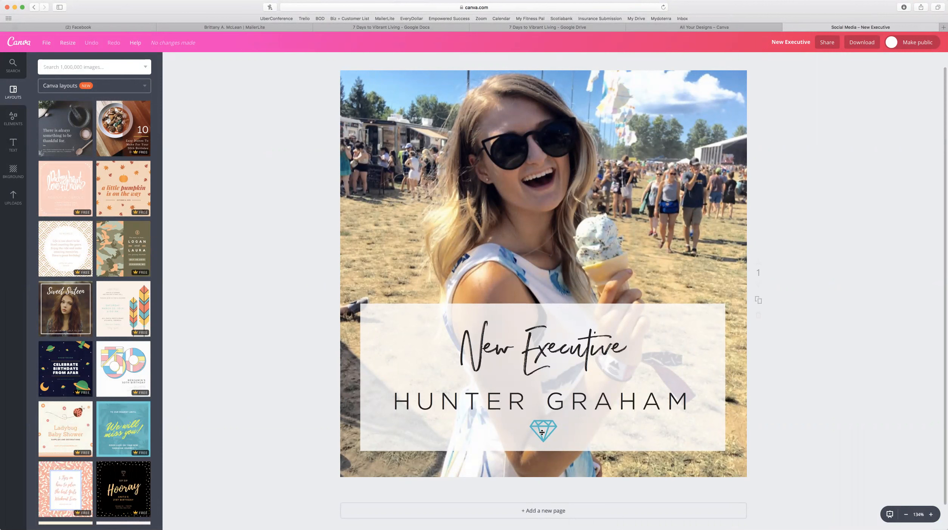
Search the Elements library for 'diamond' and scroll through the graphic results.
{"action": "left_click", "coordinate": [7, 125]}
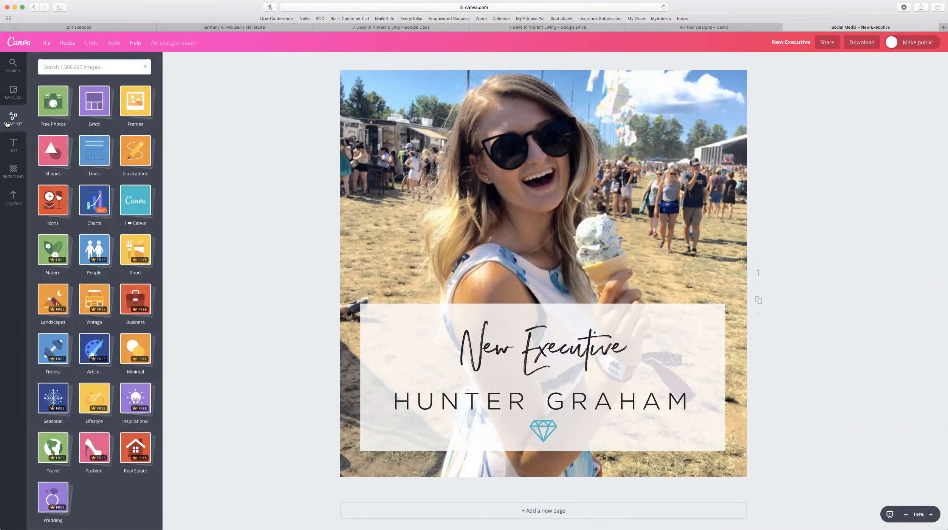
{"action": "left_click", "coordinate": [81, 66]}
{"action": "type", "text": "diamond"}
{"action": "key", "text": "Return"}
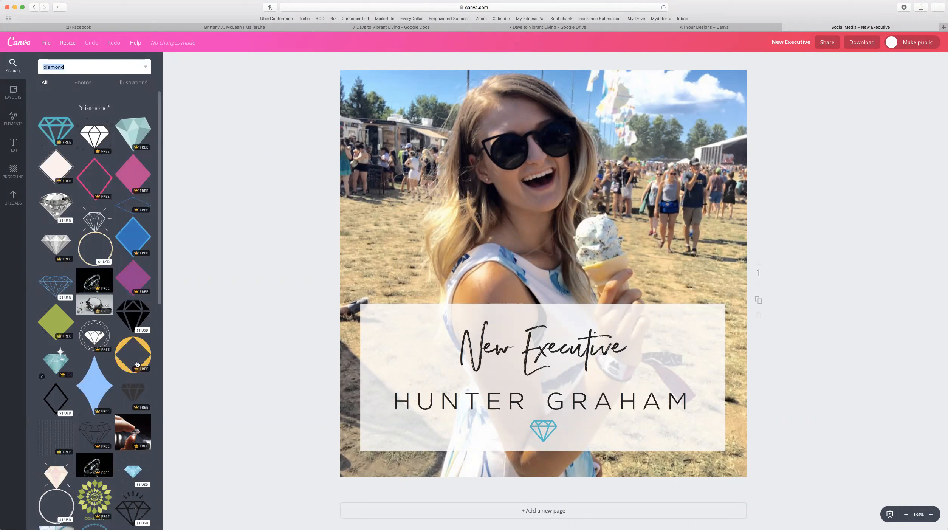
{"action": "scroll", "coordinate": [126, 304], "scroll_direction": "down", "scroll_amount": 5}
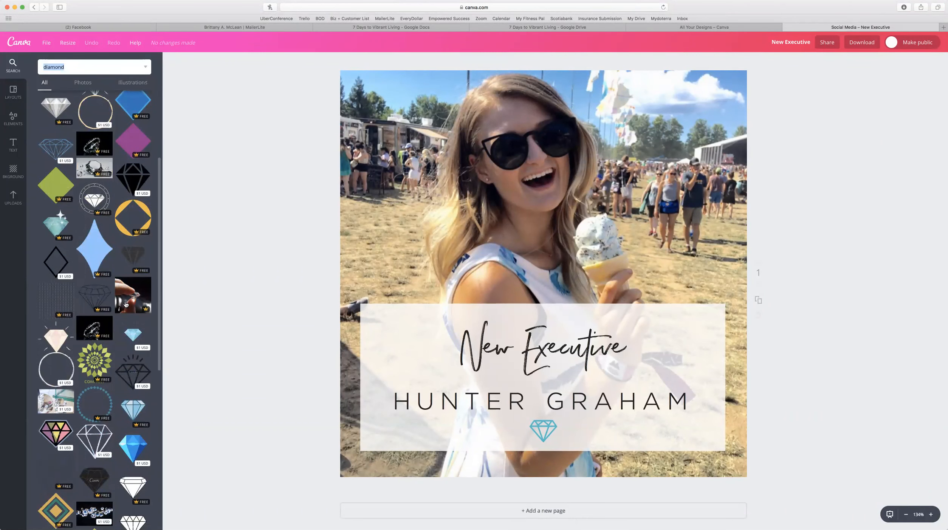
{"action": "scroll", "coordinate": [126, 304], "scroll_direction": "down", "scroll_amount": 7}
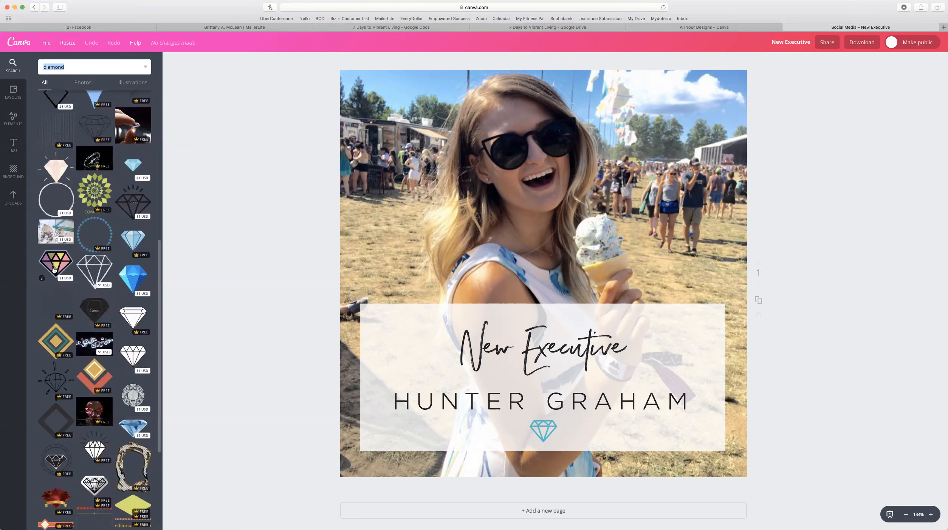
{"action": "scroll", "coordinate": [80, 283], "scroll_direction": "up", "scroll_amount": 10}
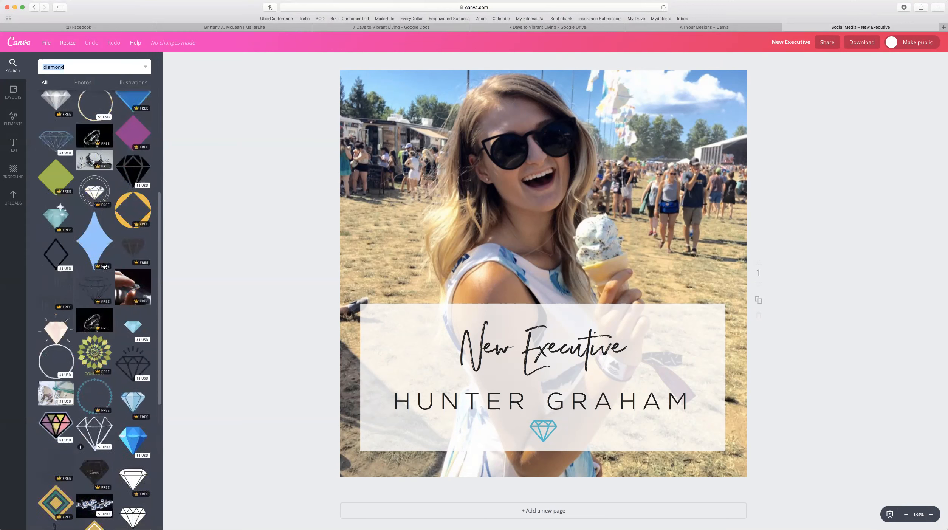
Search for 'bath', add a bathroom photo to the design, then delete it again.
{"action": "type", "text": "bath"}
{"action": "key", "text": "Return"}
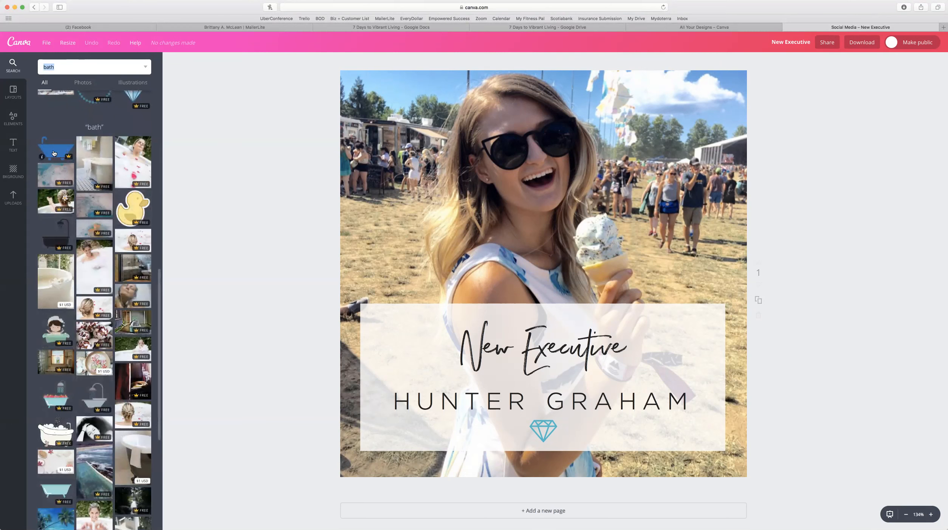
{"action": "left_click", "coordinate": [89, 177]}
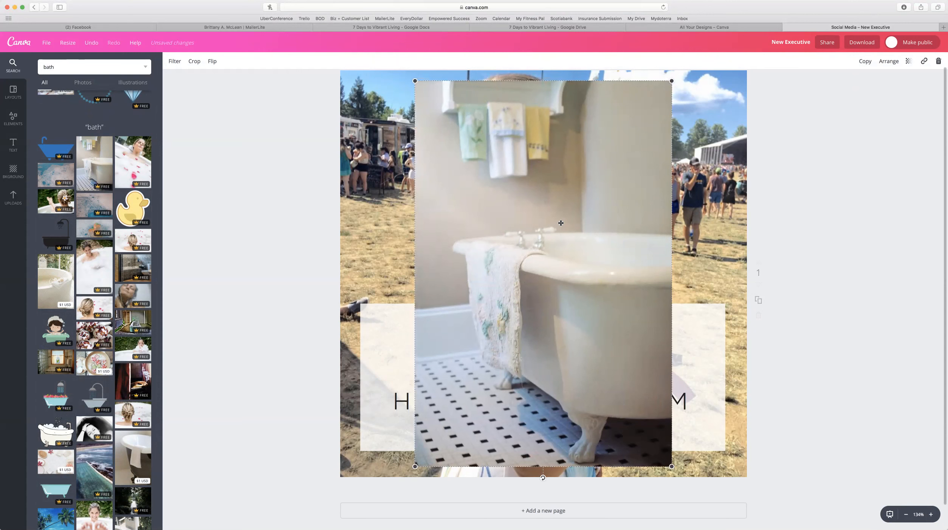
{"action": "key", "text": "Delete"}
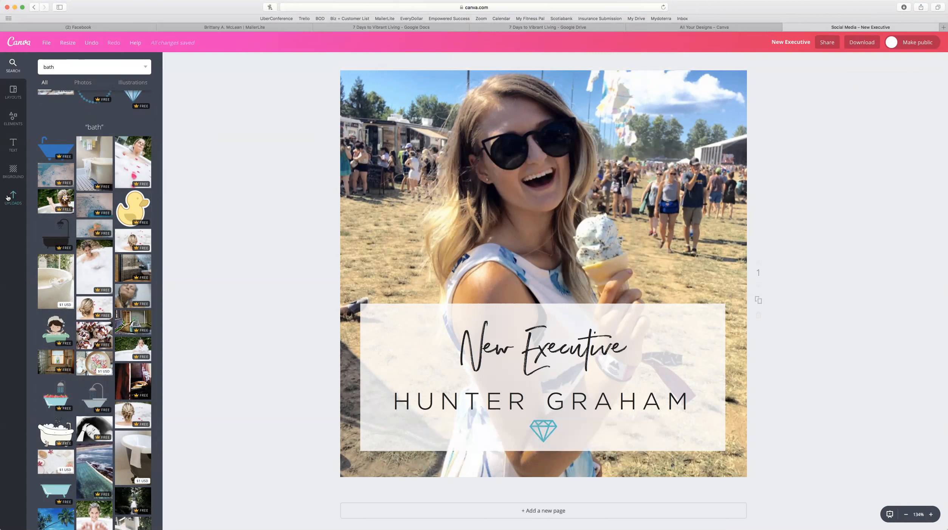
Browse the ready-made Layouts templates, then close the Social Media – New Executive design.
{"action": "left_click", "coordinate": [15, 91]}
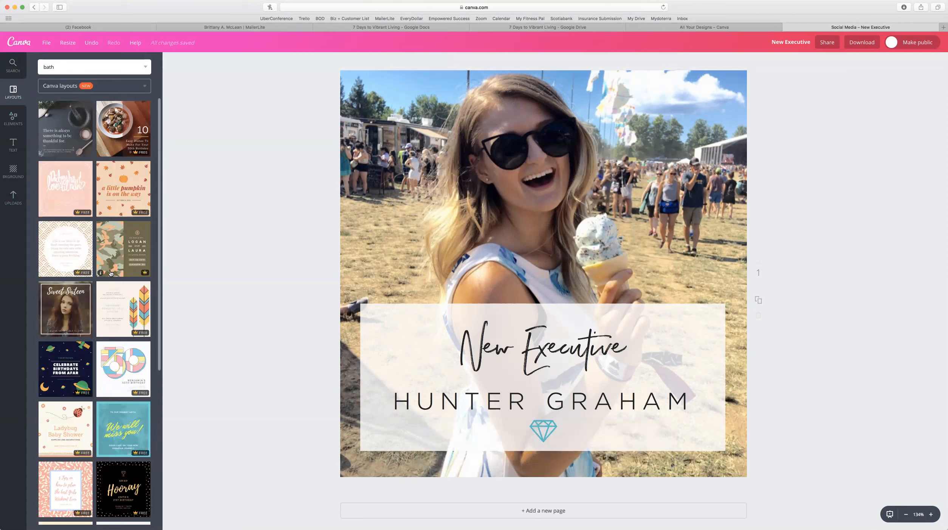
{"action": "scroll", "coordinate": [111, 274], "scroll_direction": "down", "scroll_amount": 6}
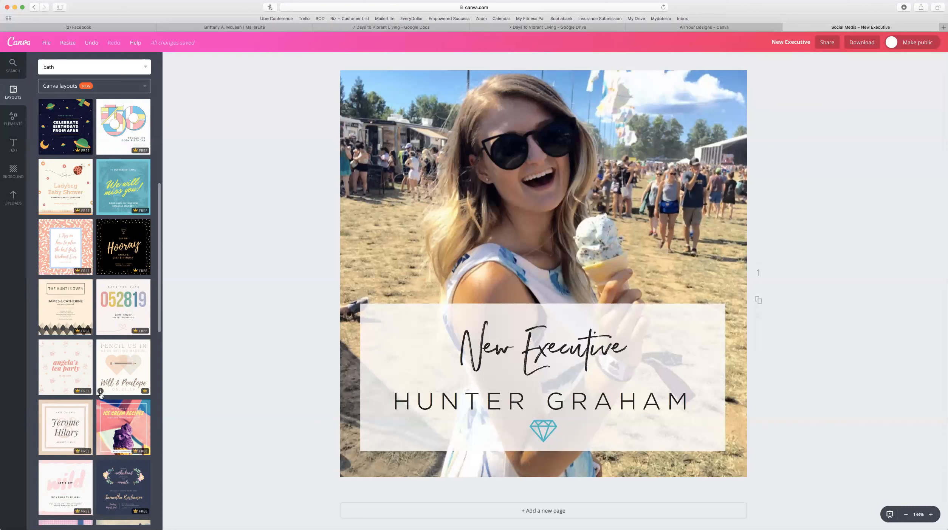
{"action": "scroll", "coordinate": [109, 446], "scroll_direction": "down", "scroll_amount": 1}
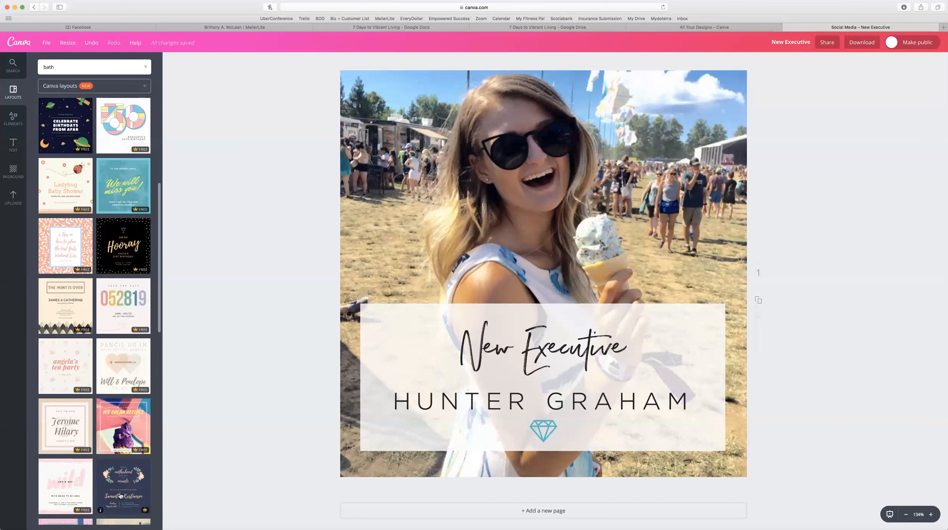
{"action": "scroll", "coordinate": [120, 496], "scroll_direction": "down", "scroll_amount": 10}
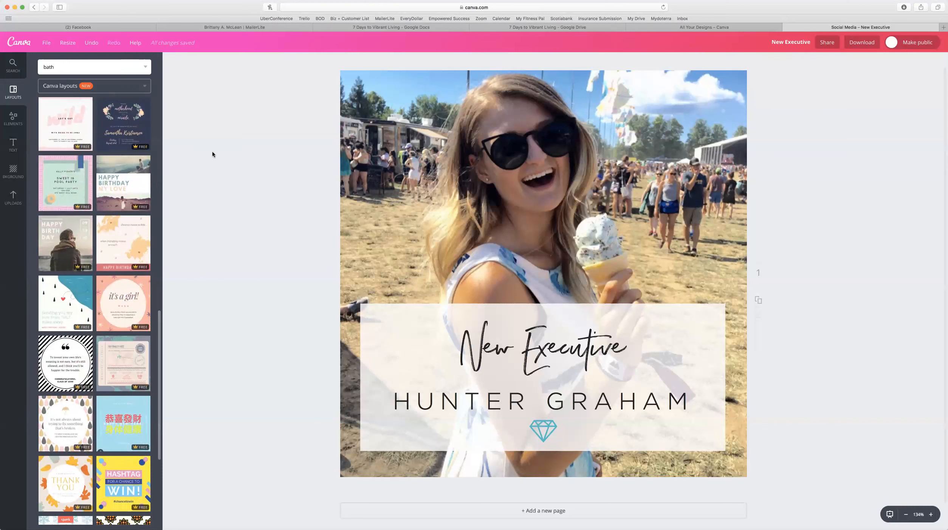
{"action": "scroll", "coordinate": [106, 257], "scroll_direction": "down", "scroll_amount": 2}
{"action": "scroll", "coordinate": [106, 257], "scroll_direction": "down", "scroll_amount": 8}
{"action": "mouse_move", "coordinate": [106, 258]}
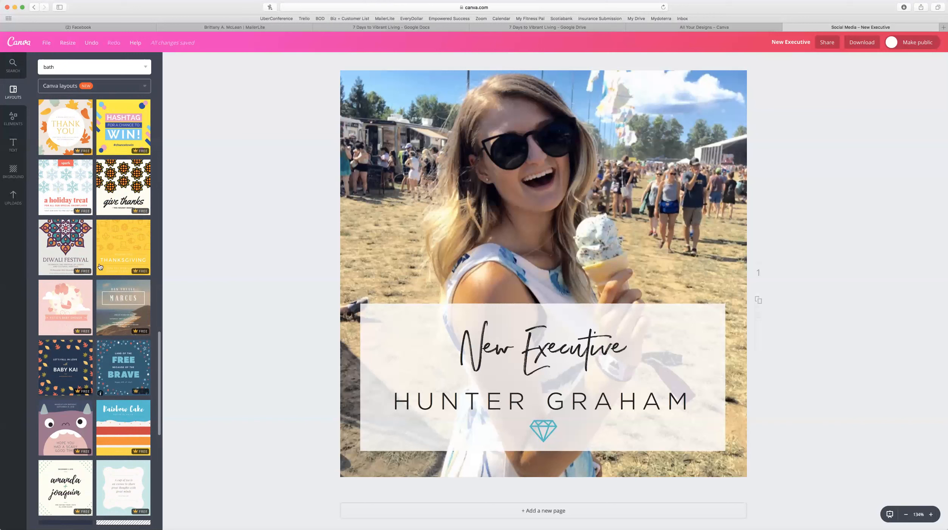
{"action": "mouse_move", "coordinate": [138, 406]}
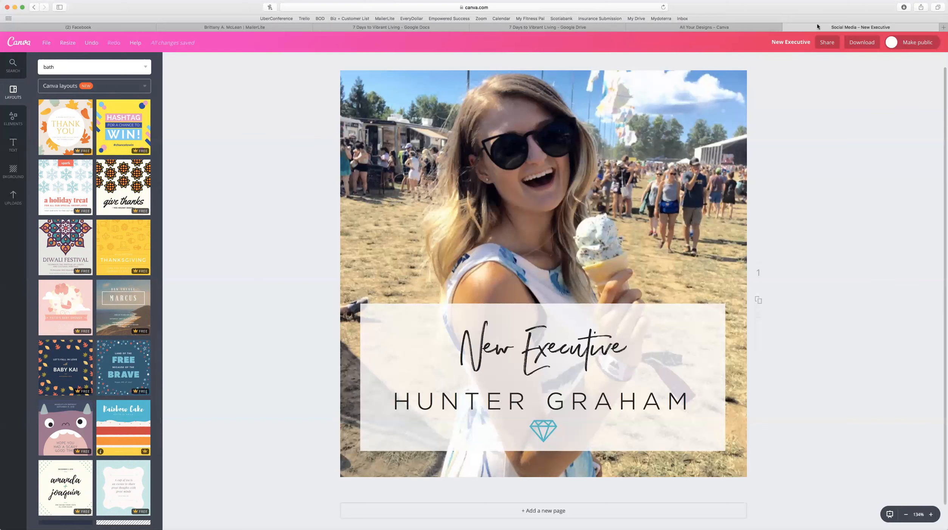
{"action": "left_click", "coordinate": [787, 27]}
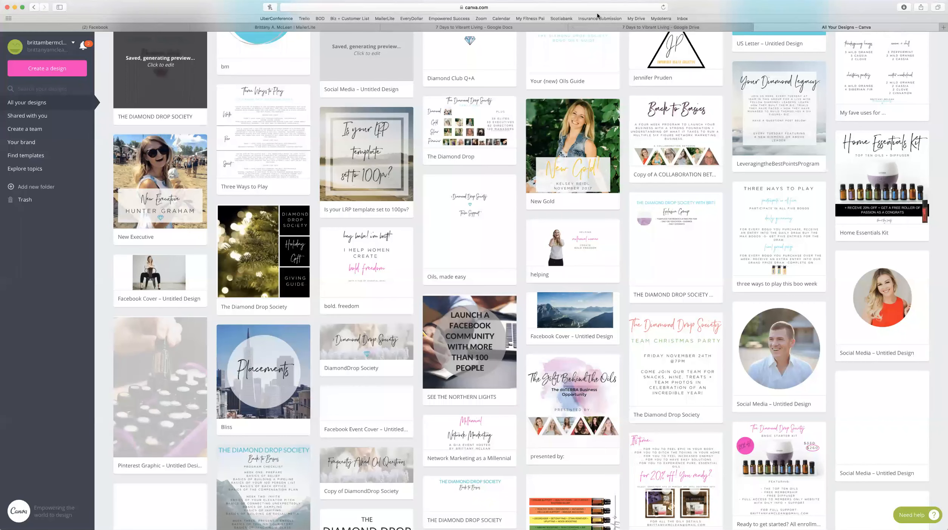